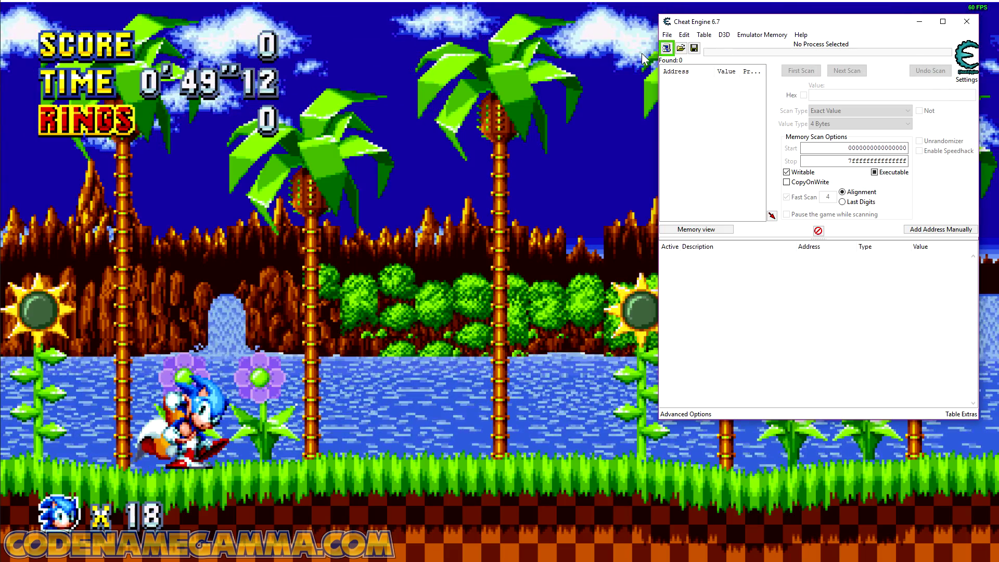
Step: Attach Cheat Engine to the Sonic Mania process without loading the associated SonicMania.ct table
click(666, 48)
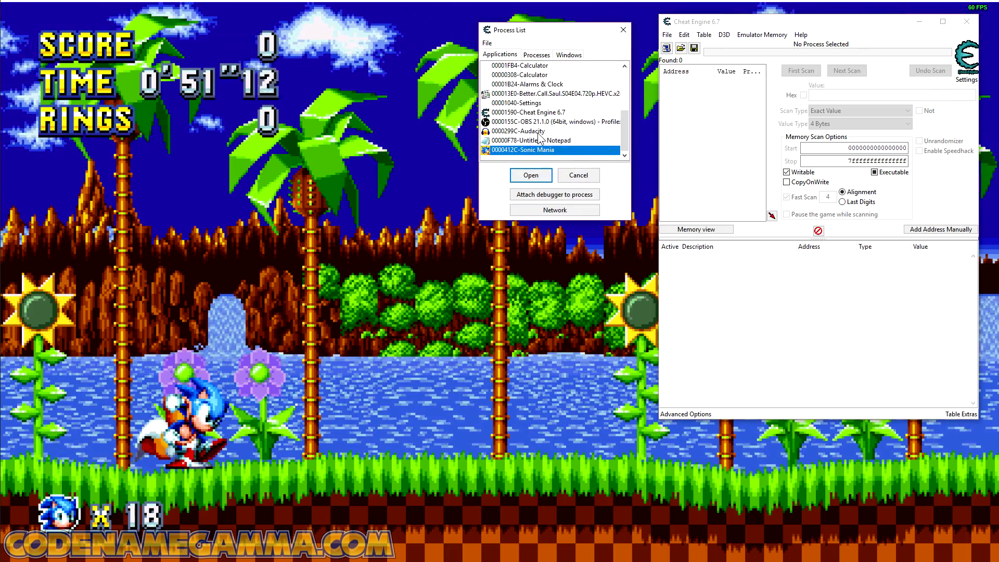
click(529, 178)
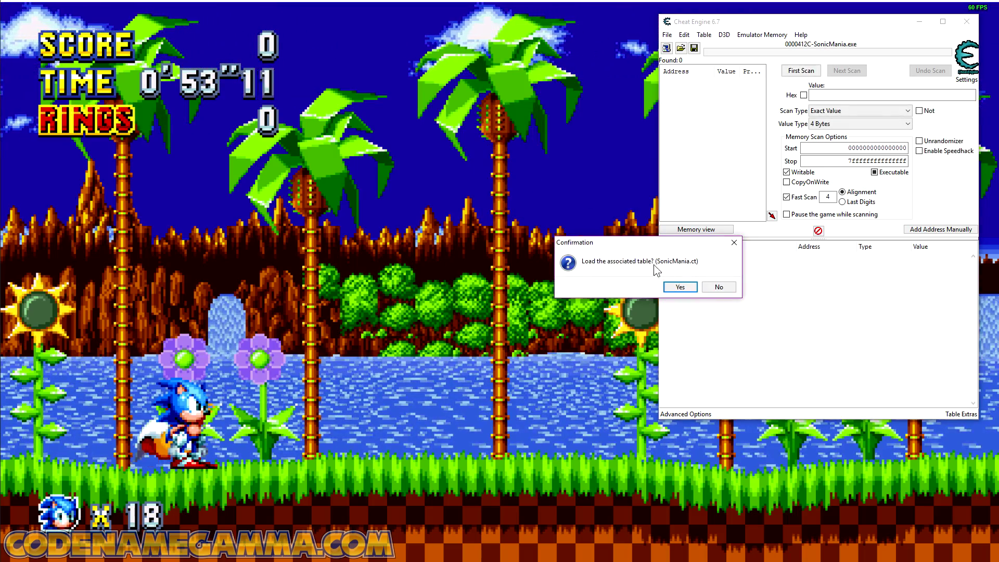
click(721, 288)
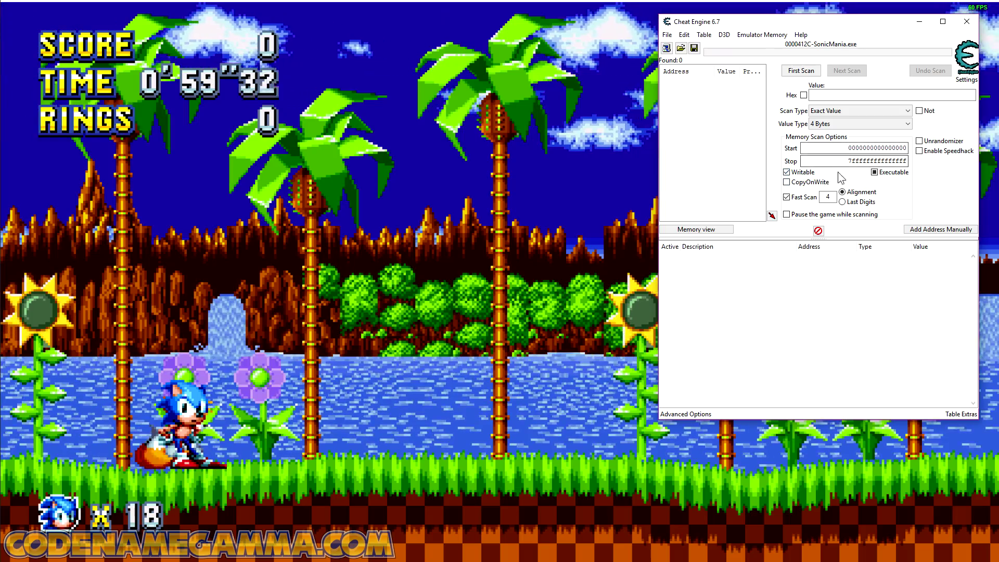
Step: Collect one ring in Sonic Mania, return to Cheat Engine and run a first 4-byte exact-value scan for 1
click(432, 291)
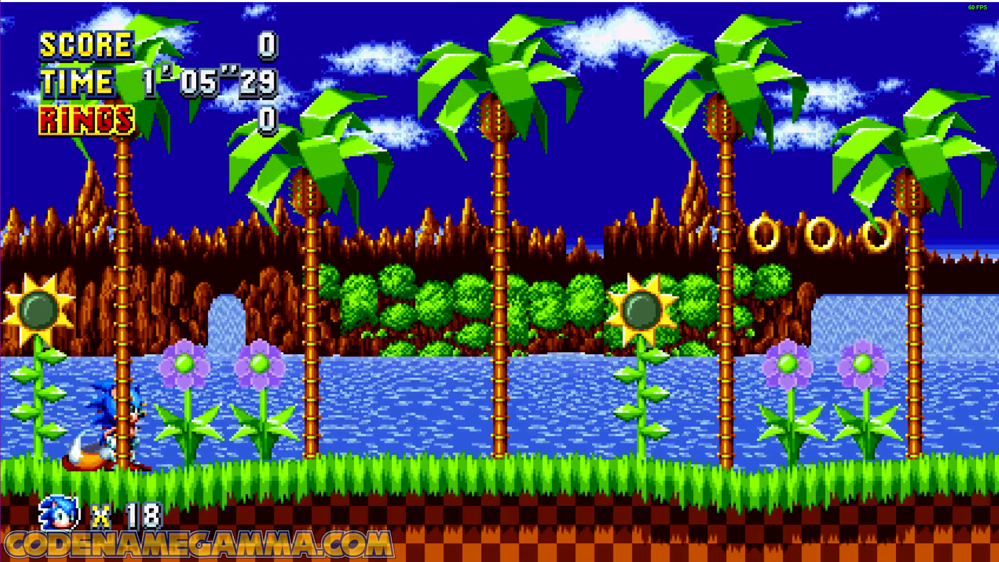
key(Right)
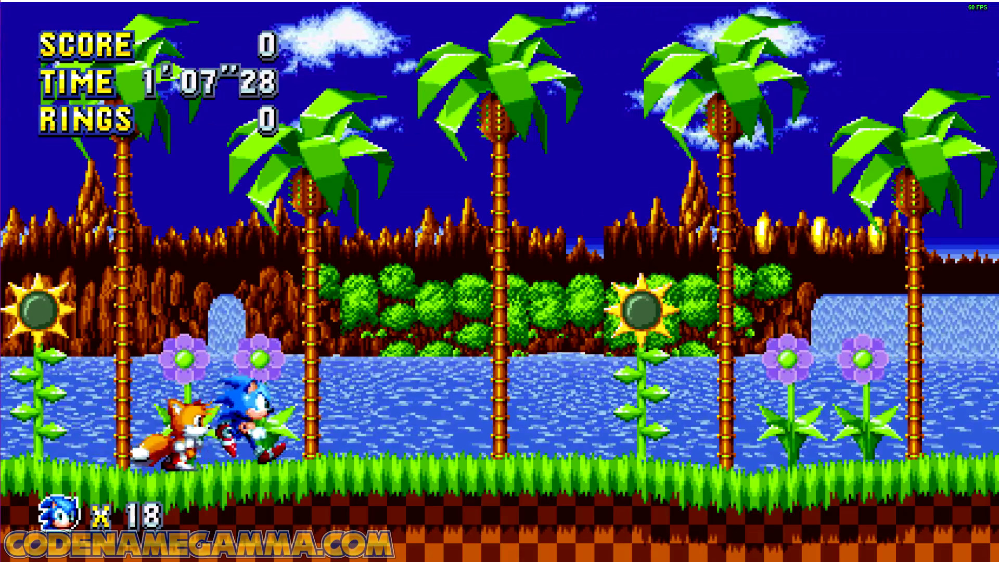
key(a)
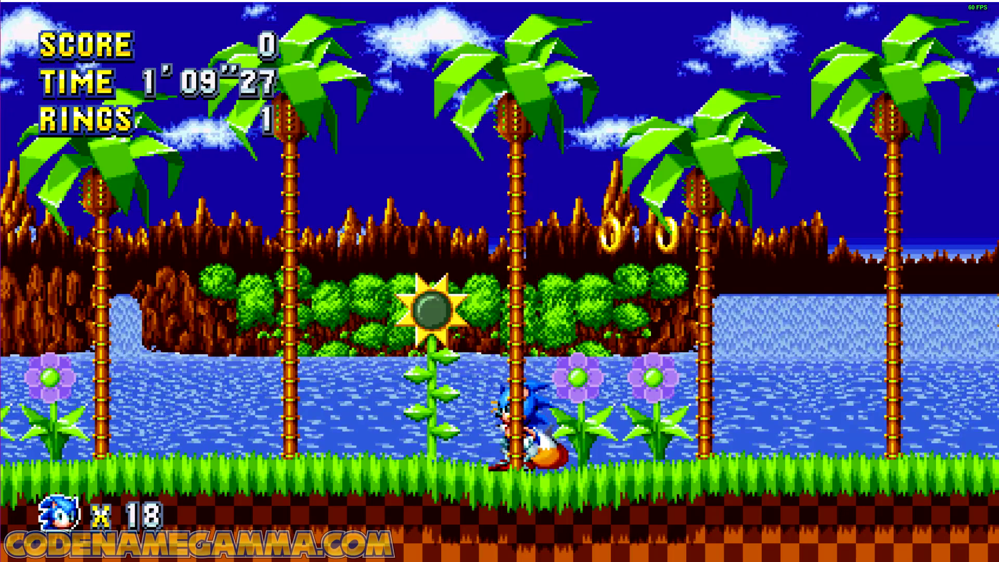
key(alt+Tab)
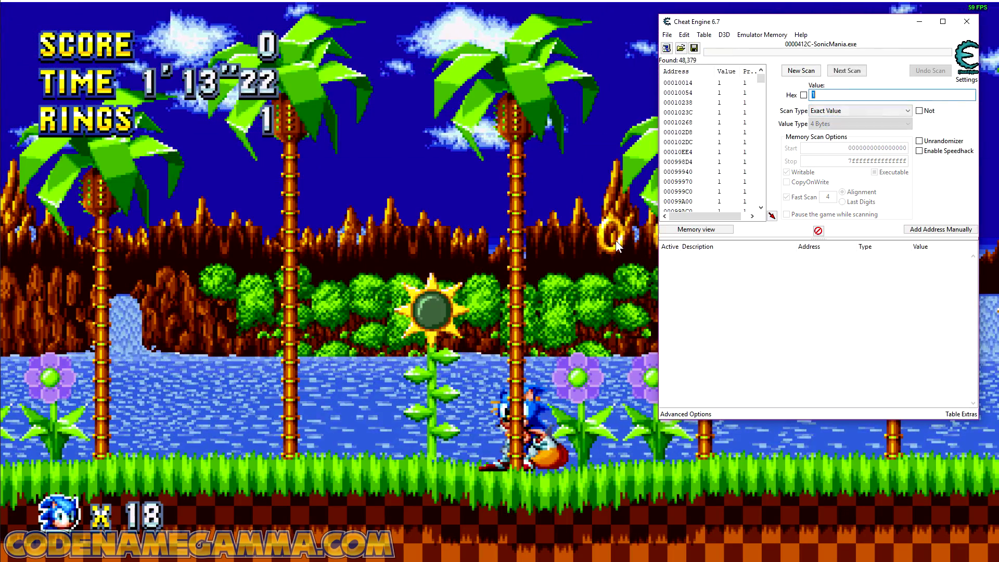
Step: Collect two more rings in the game, return to Cheat Engine and narrow the scan to the value 3
click(560, 239)
key(Right)
key(a)
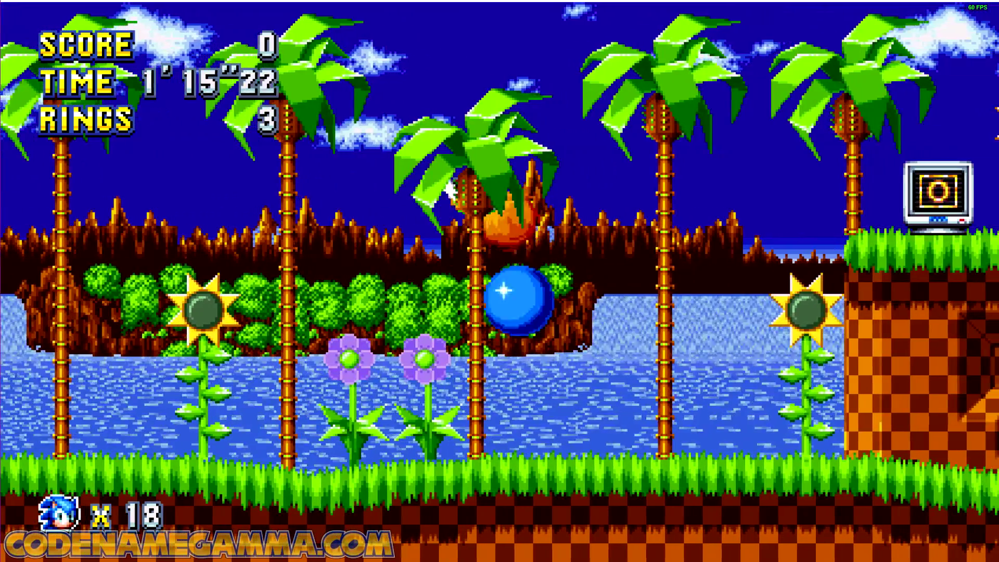
key(alt+Tab)
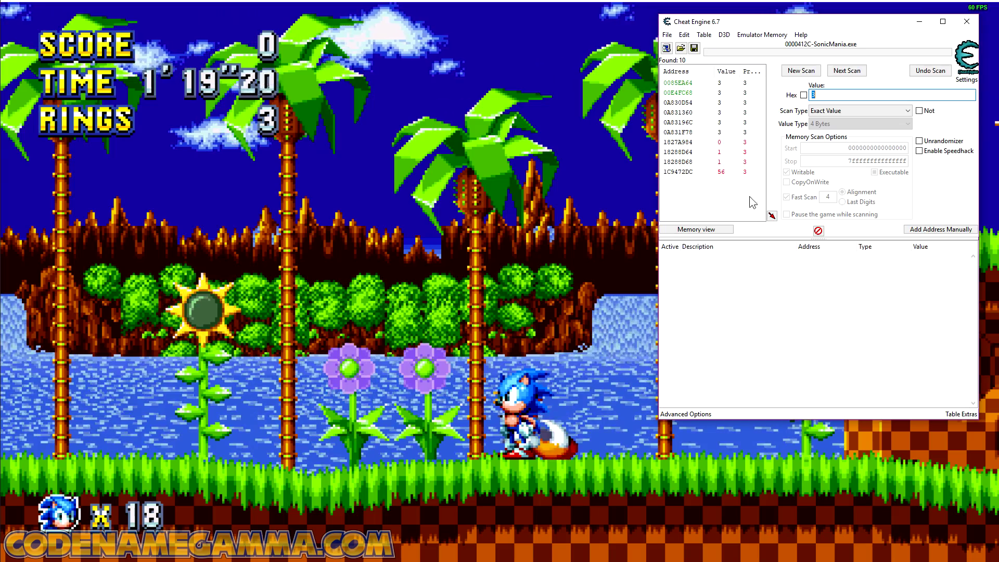
Step: Add the found addresses 0085EA64 and 00E4FC68 to the address list and set the value of 00E4FC68 to 5
double_click(687, 93)
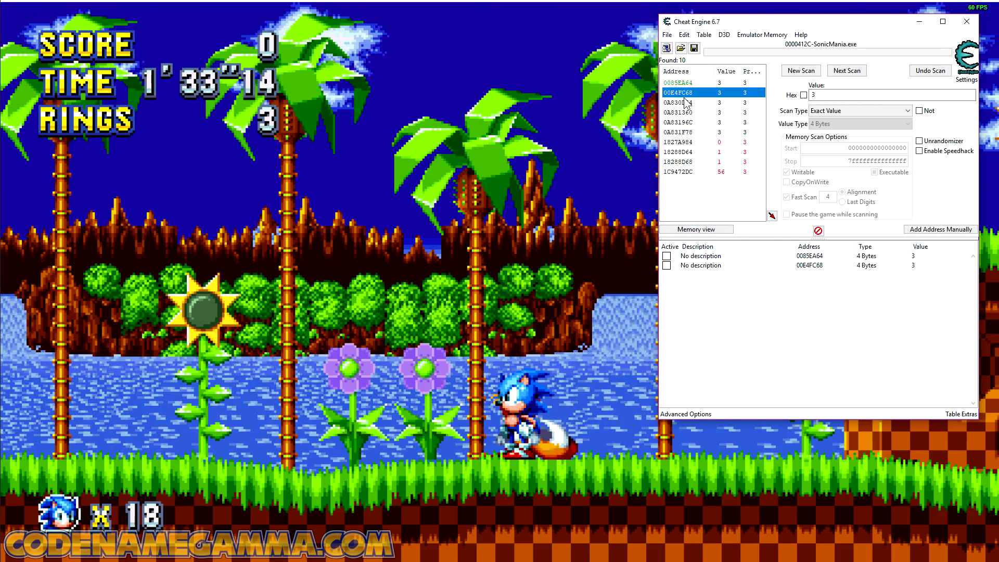
click(916, 266)
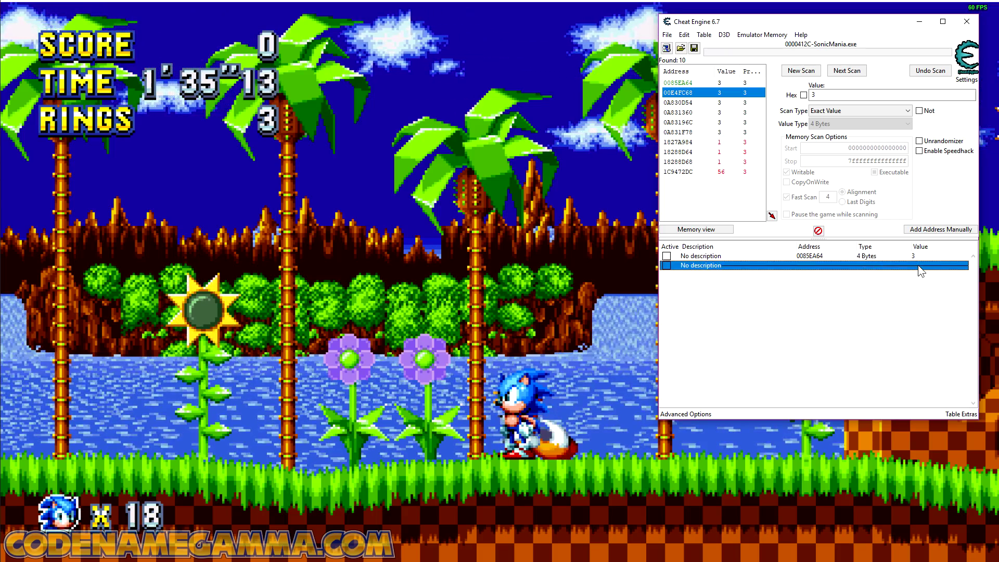
double_click(918, 265)
text(5)
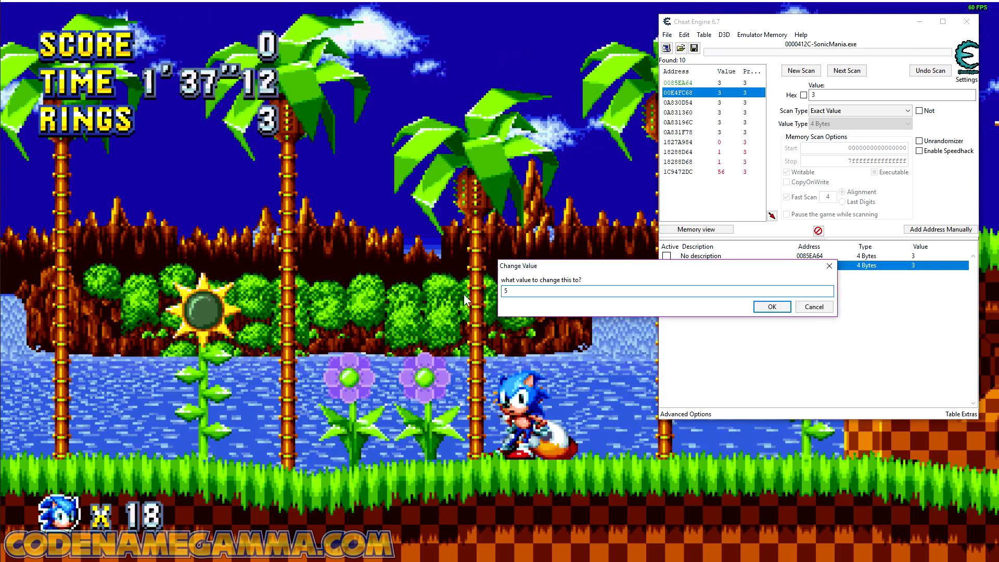
key(Return)
Step: Switch to Sonic Mania, collect several more rings, and return to Cheat Engine to compare both addresses with the ring counter
click(430, 274)
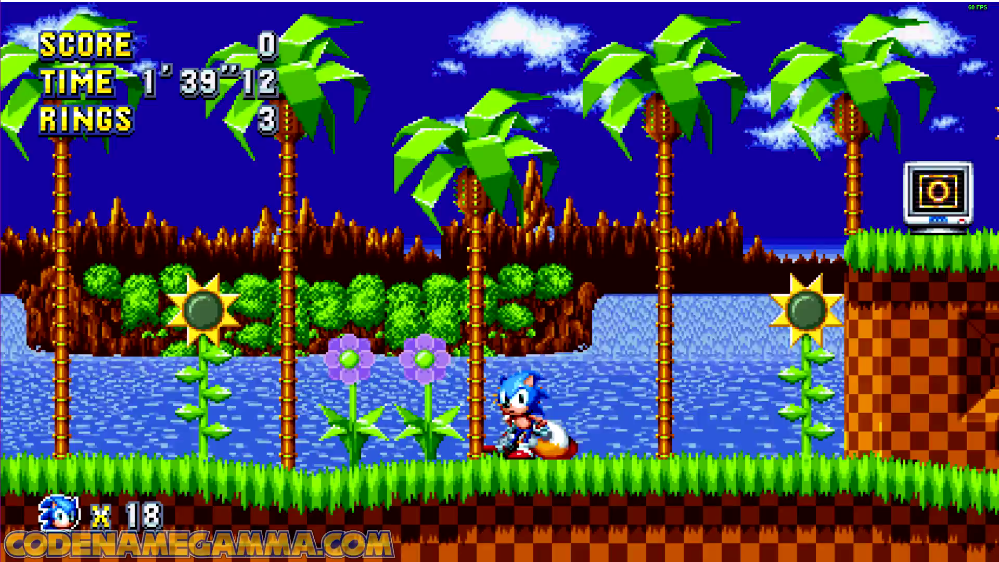
key(Right)
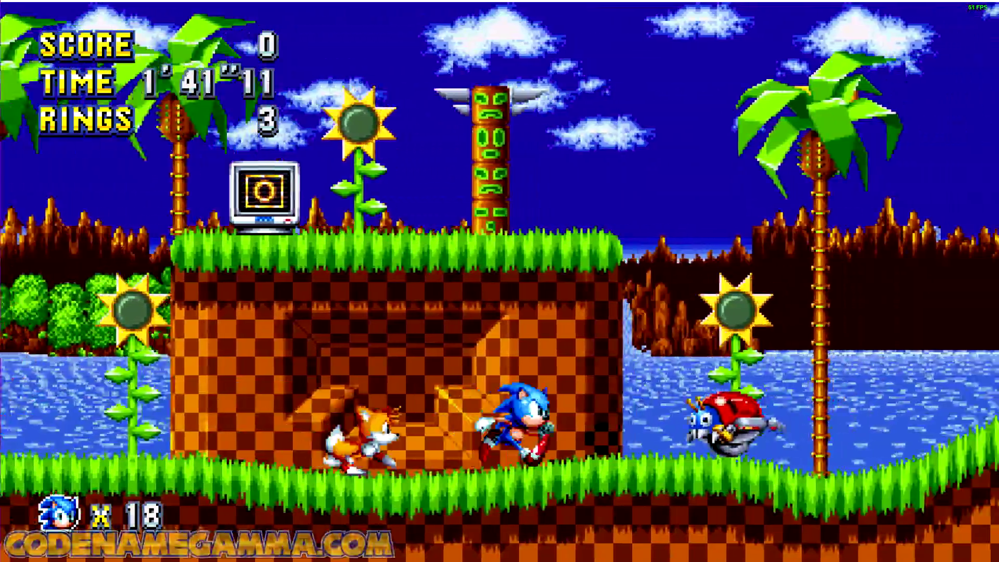
key(a)
key(a)
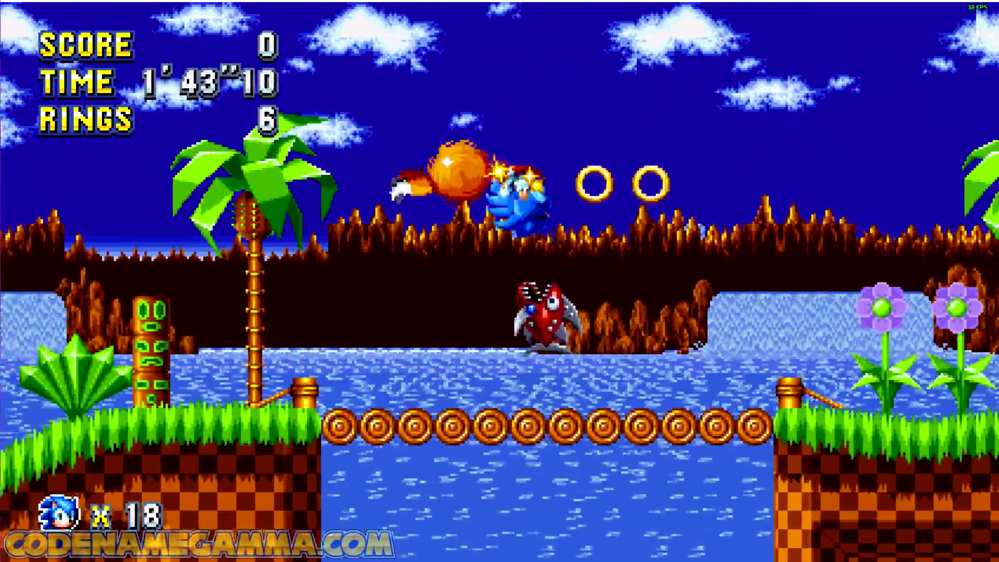
key(Left)
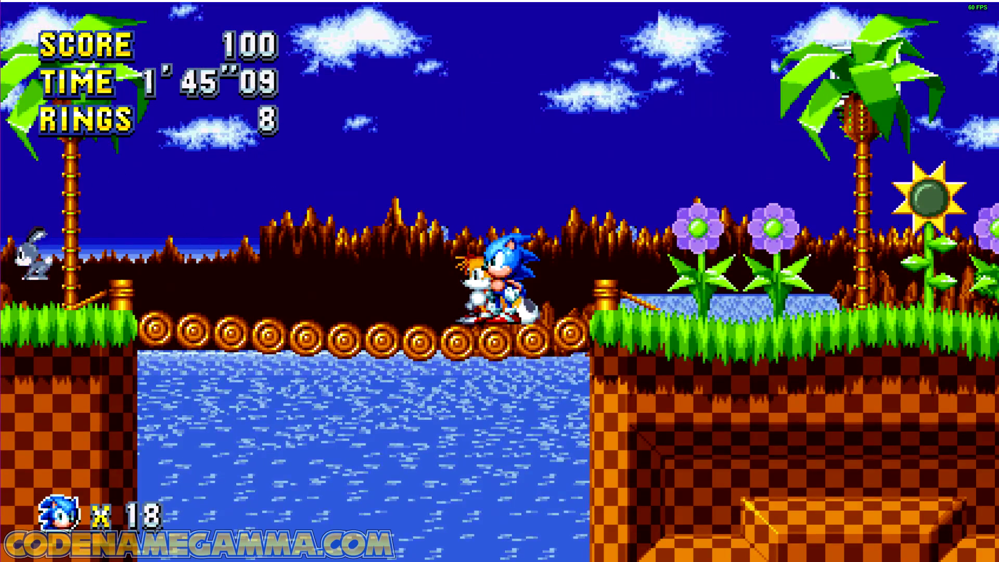
key(alt+Tab)
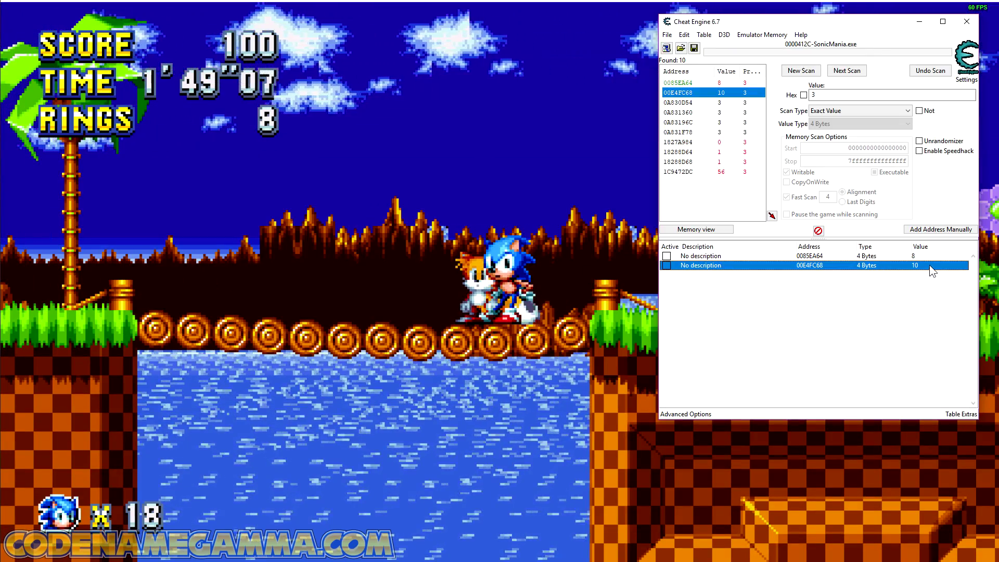
Step: Leave the value of 00E4FC68 as it is and set the value of address 0085EA64 to 66
double_click(929, 265)
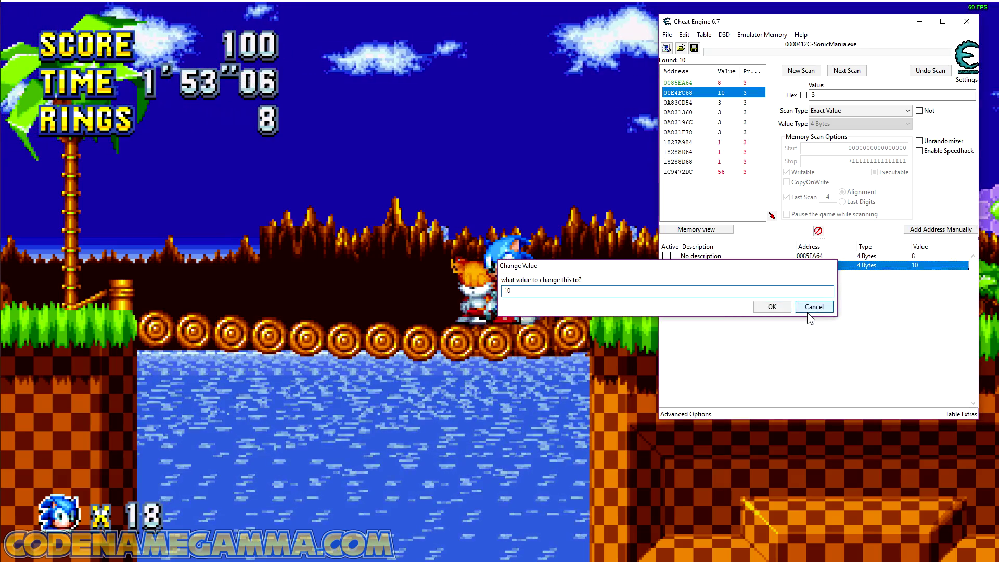
click(810, 309)
double_click(914, 257)
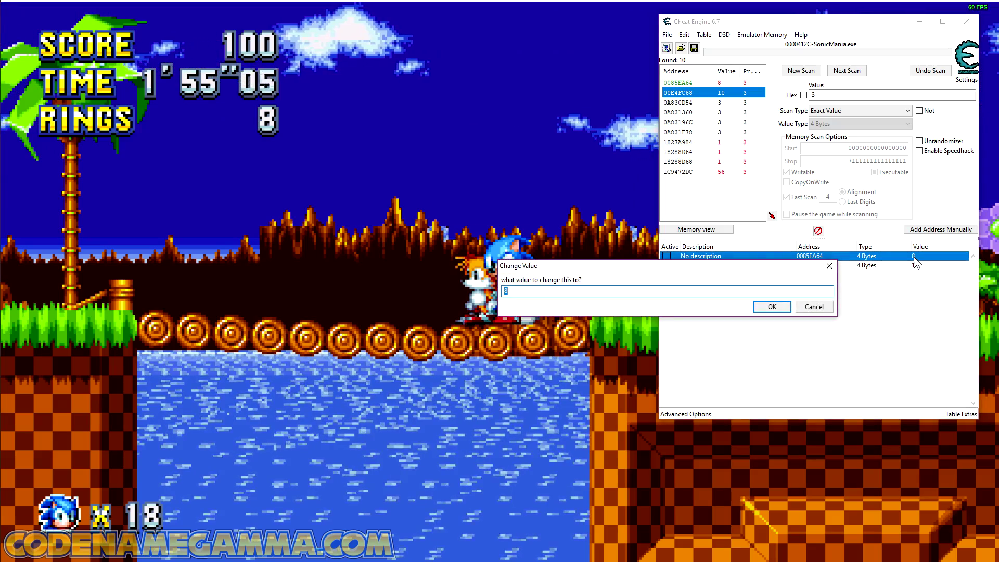
text(66)
key(Return)
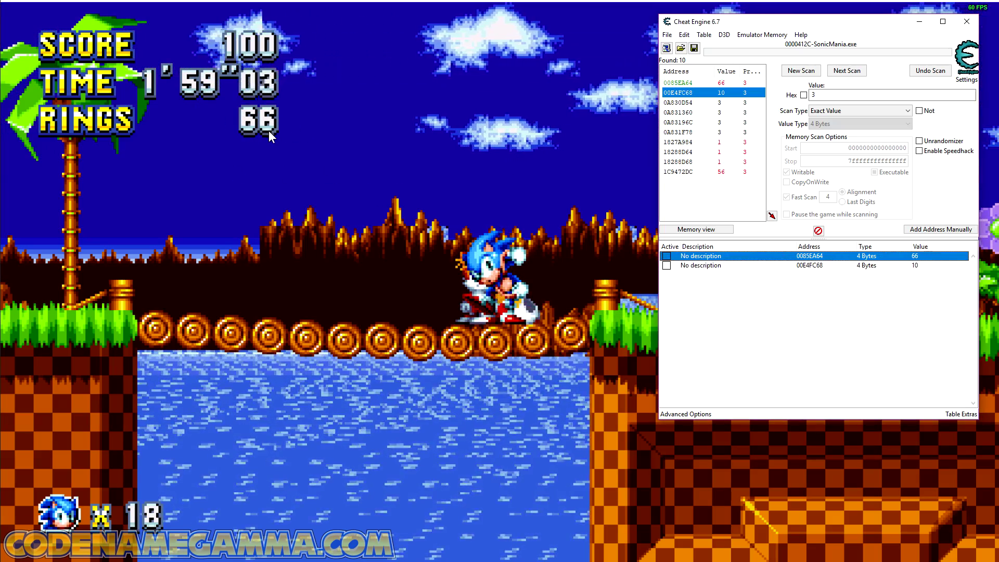
Step: Set the description of the 0085EA64 record to Rings and freeze its value
double_click(722, 257)
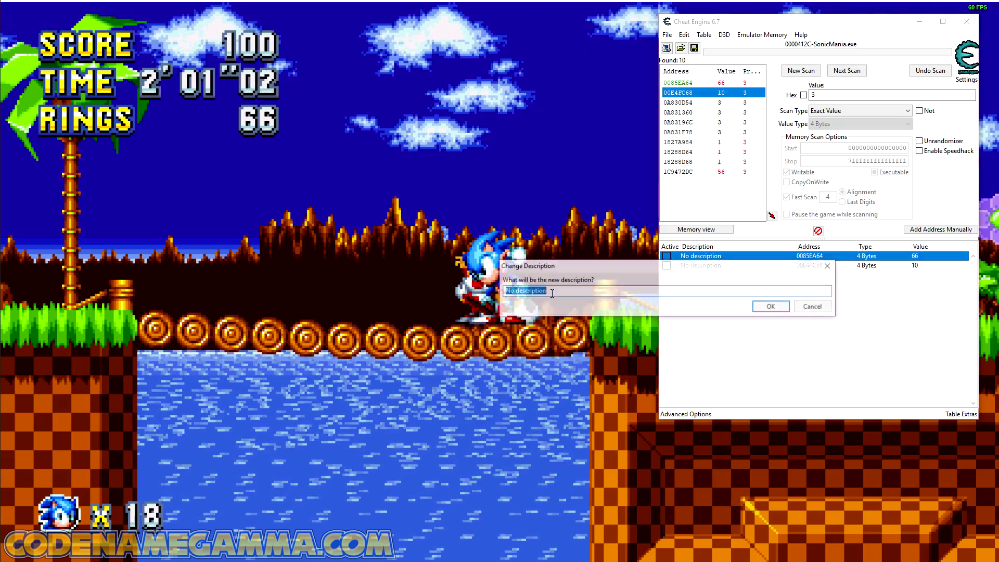
text(Rings)
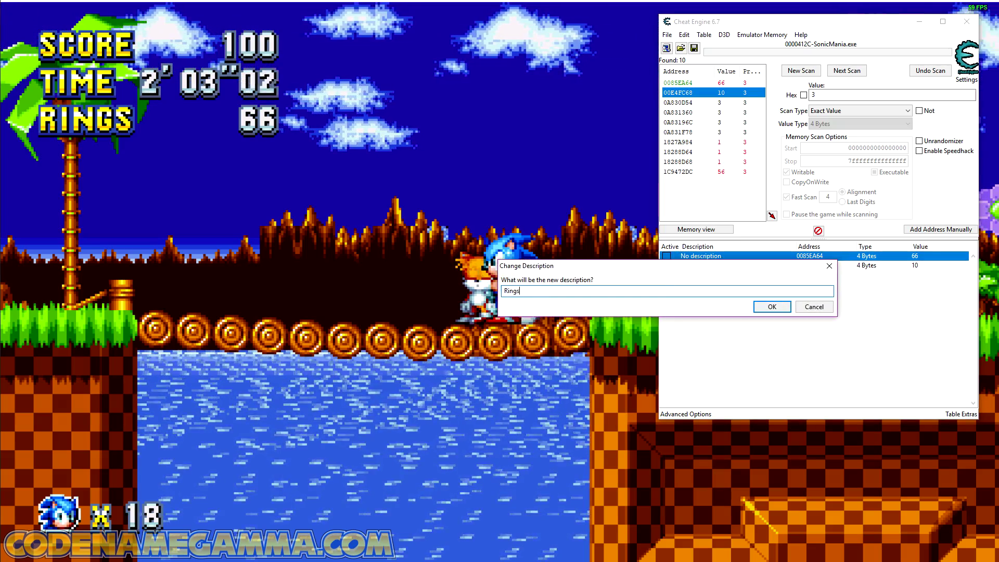
key(Return)
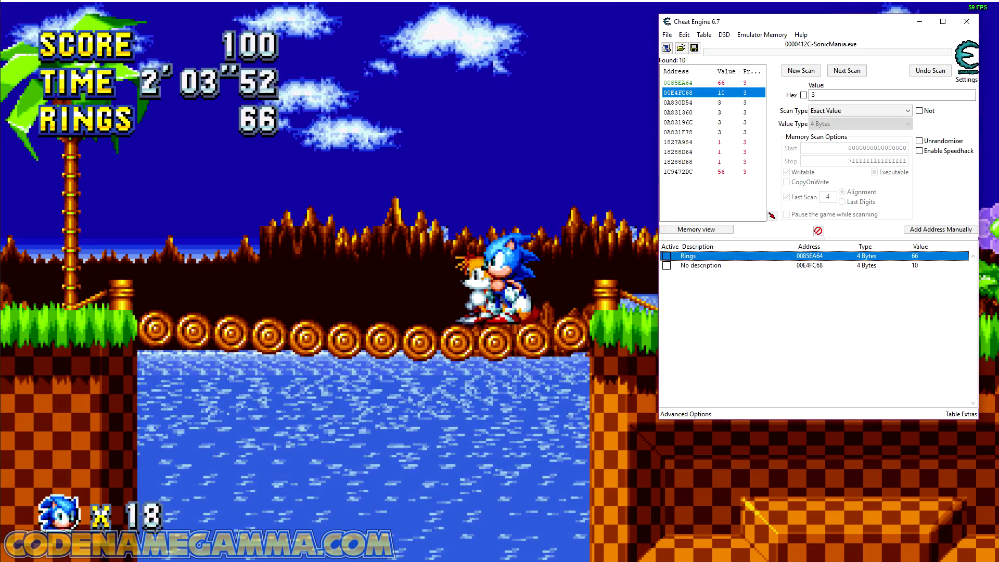
click(666, 256)
Step: Delete the undescribed record for address 00E4FC68 from the address list
right_click(700, 266)
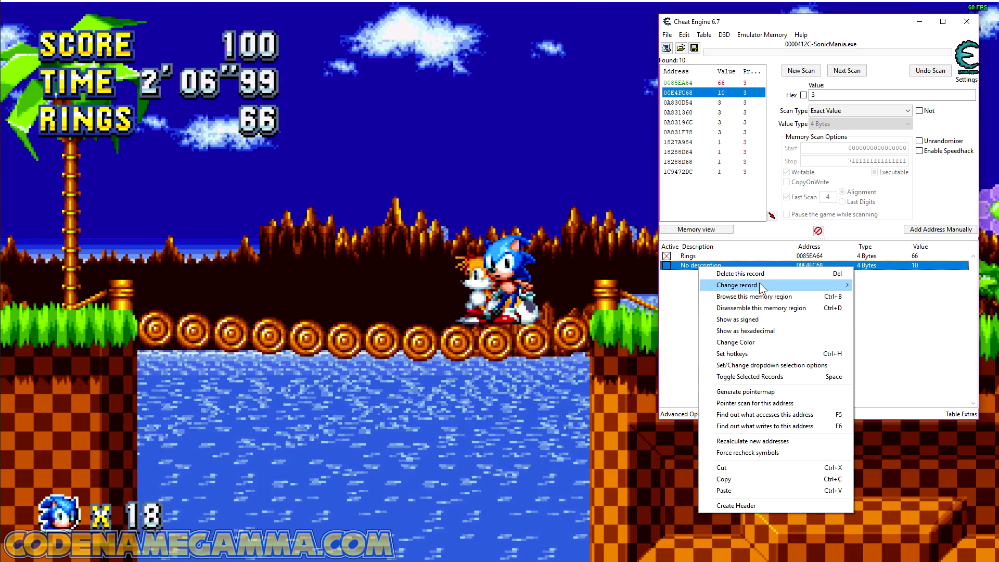
click(776, 274)
click(664, 286)
Step: Switch to Sonic Mania and run across the level and up the ledges to the crab enemy with the ring count frozen
click(624, 287)
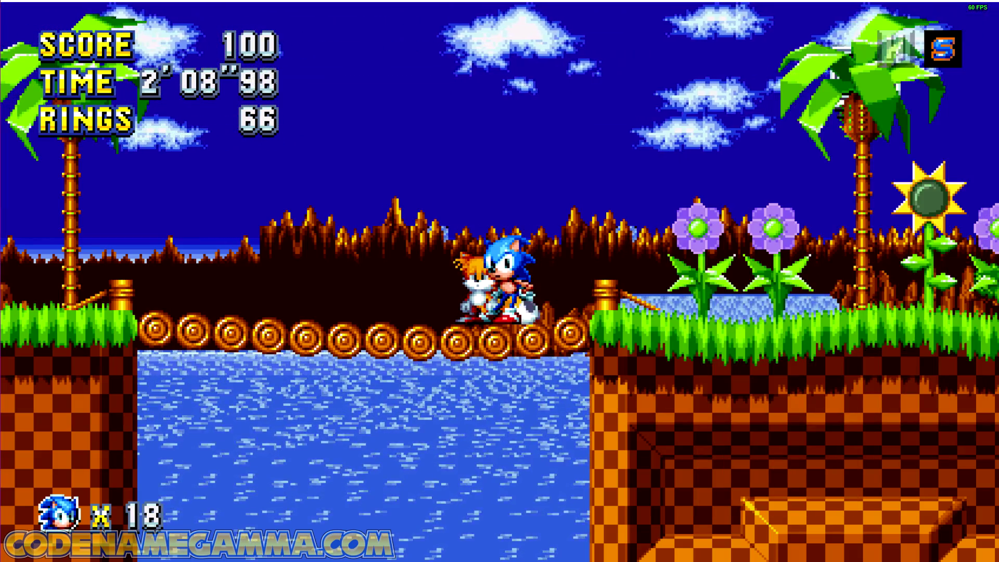
key(Right)
key(a)
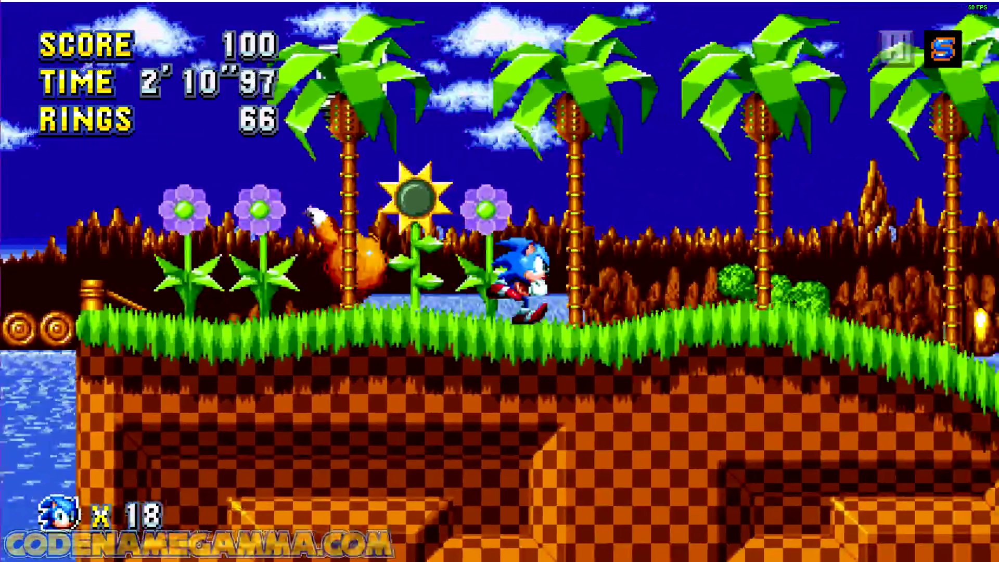
key(a)
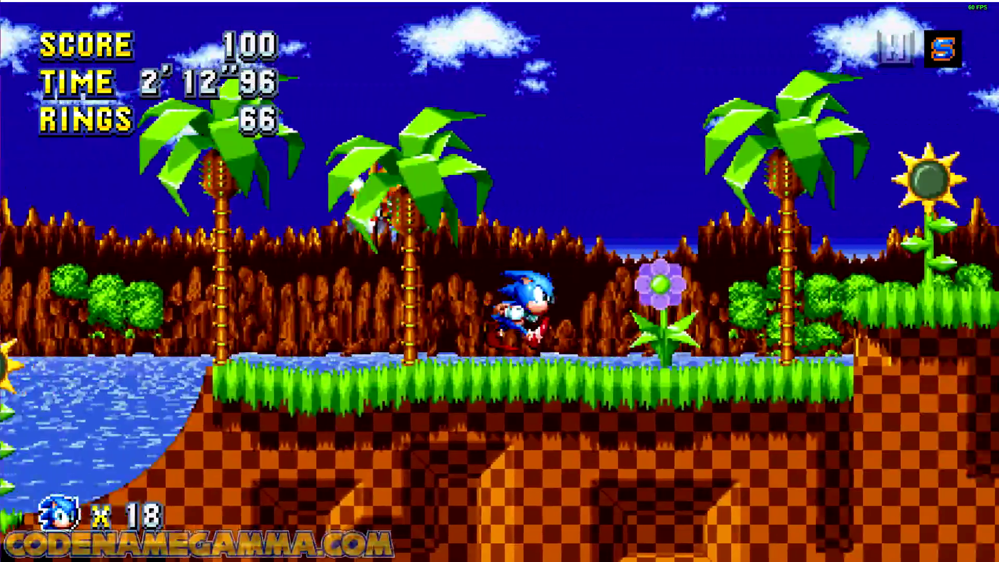
key(a)
key(Left)
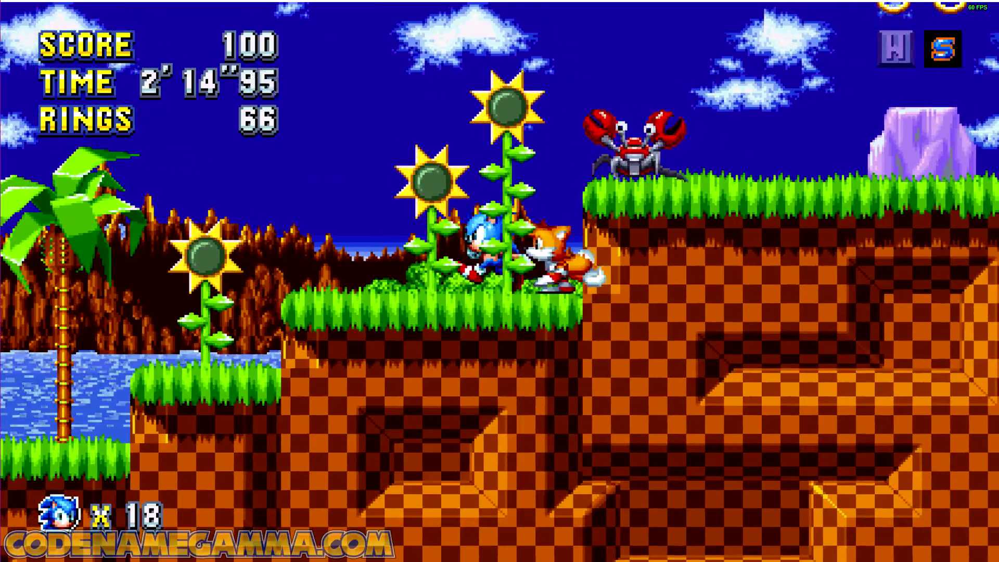
key(Right)
key(a)
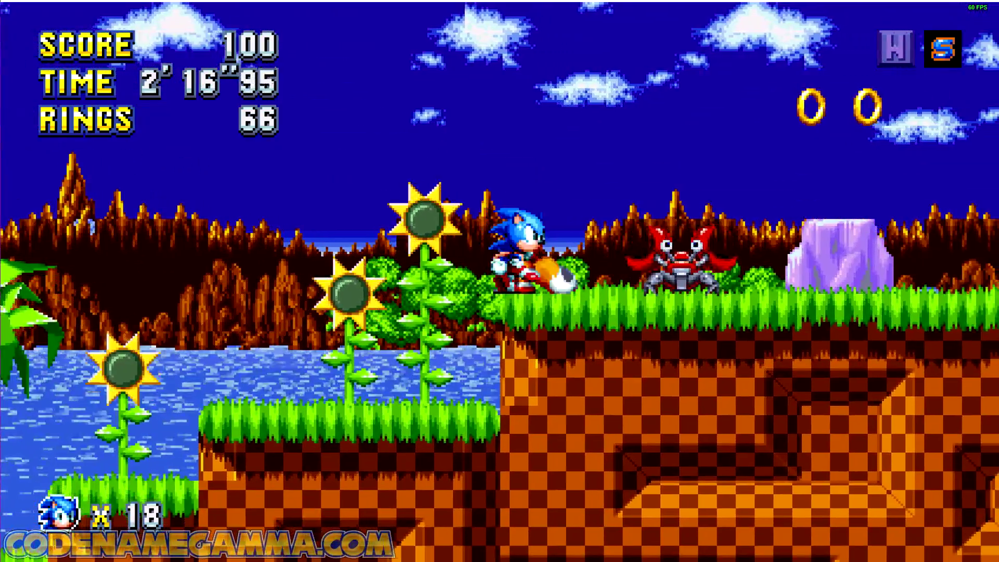
Step: Run into the crab enemy to take a hit and check the frozen ring count, and continue to the next bridge
key(Right)
key(Right)
key(a)
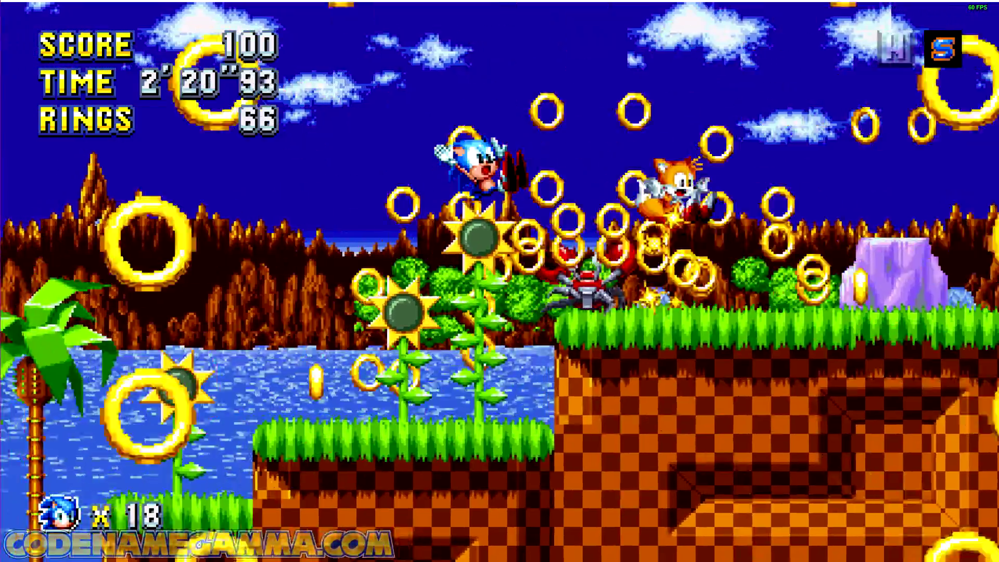
key(Right)
key(a)
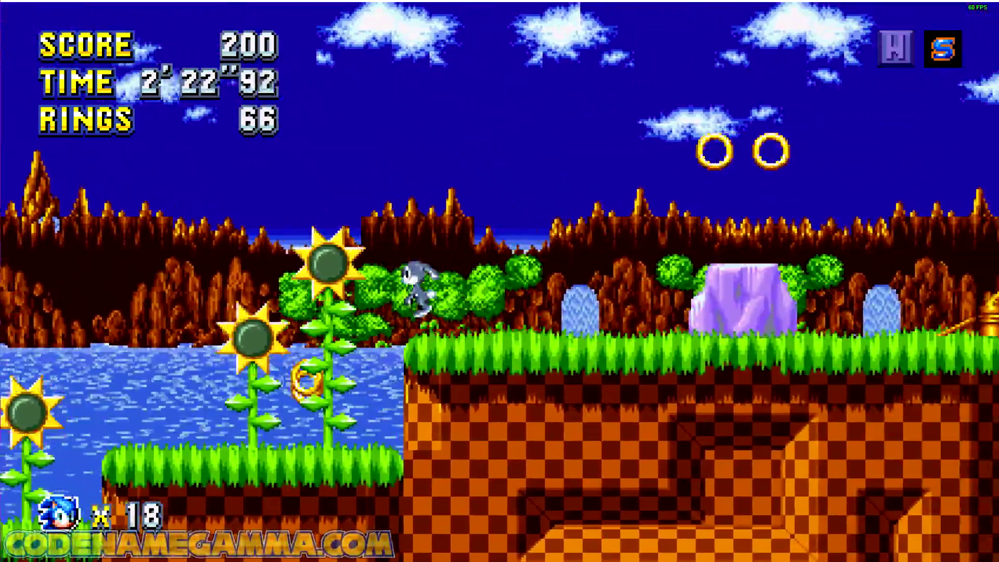
key(a)
key(Left)
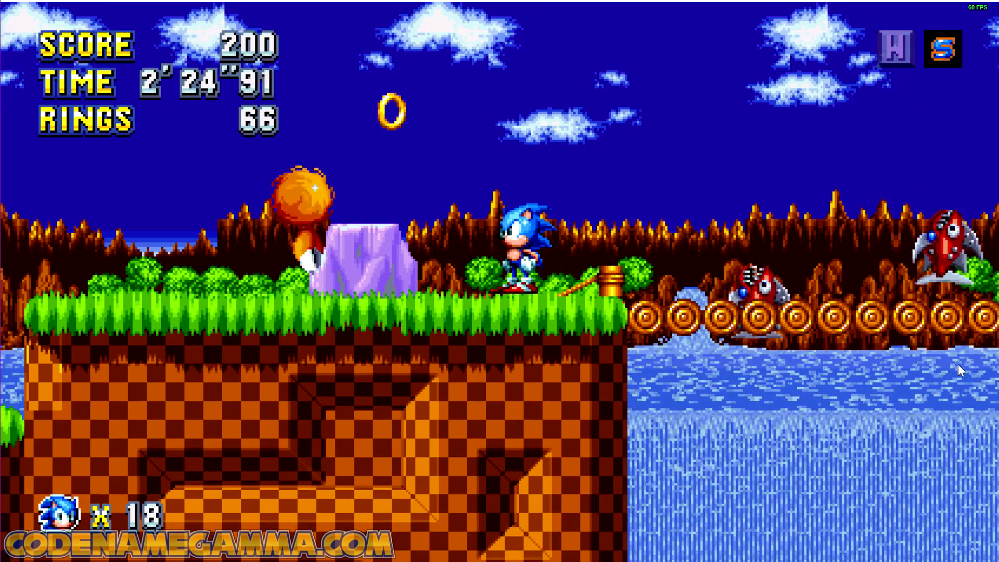
Step: Return to Cheat Engine, unfreeze the Rings record and start finding out what writes to its address with the debugger attached
key(alt+Tab)
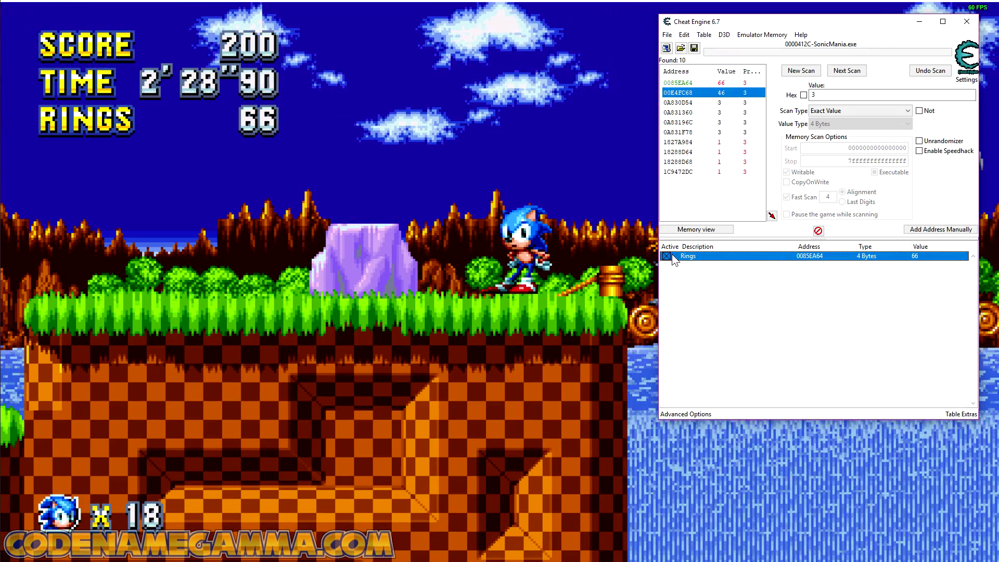
click(667, 256)
right_click(836, 257)
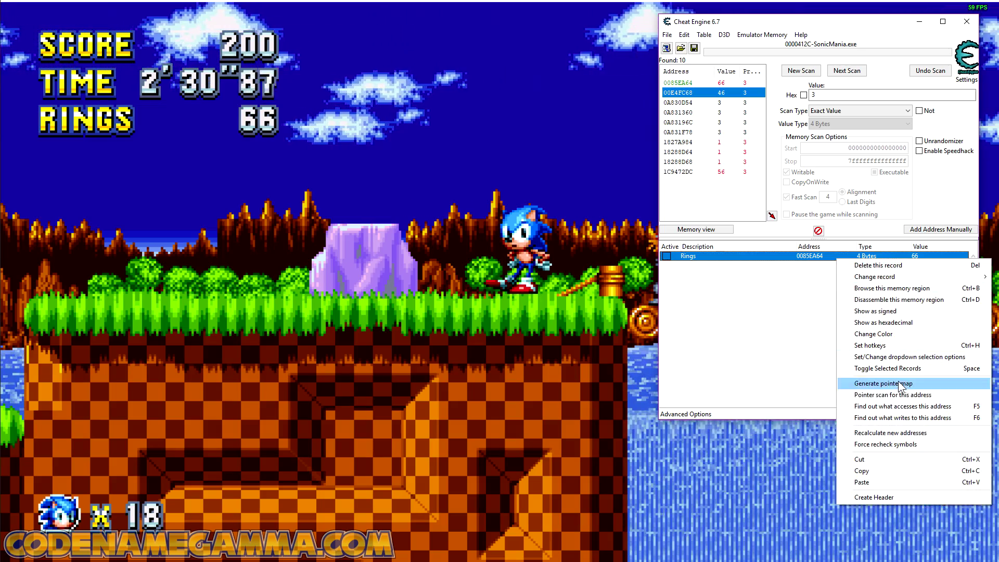
click(906, 418)
click(676, 290)
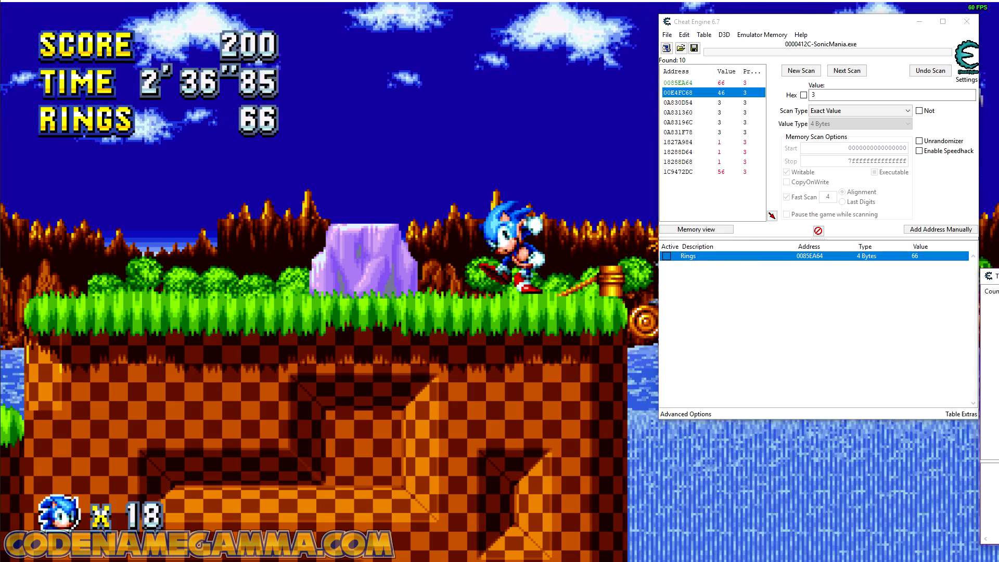
Step: Take a hit and recollect rings in Sonic Mania to log the instructions writing to the Rings address, and return to Cheat Engine
drag(995, 276, 660, 81)
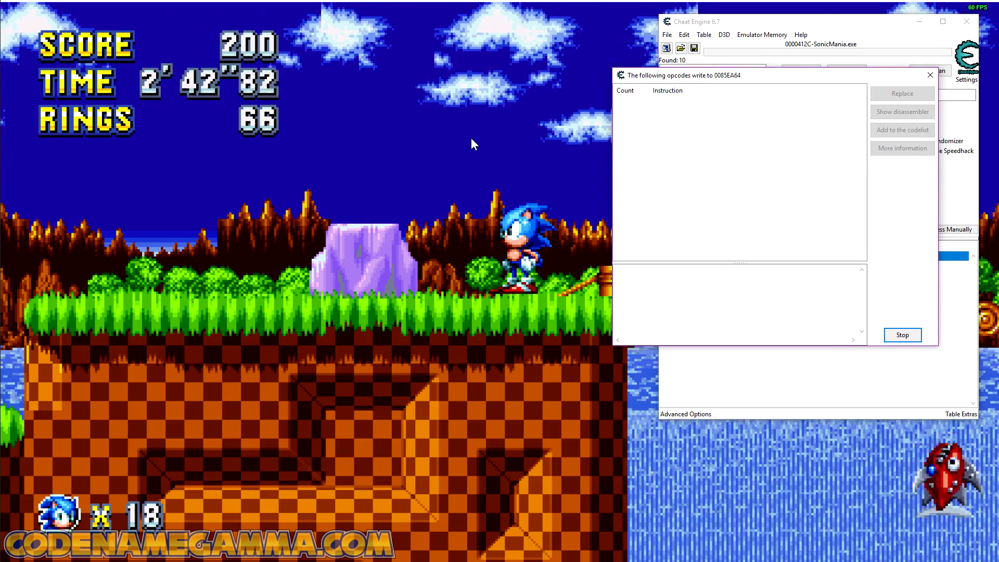
click(471, 139)
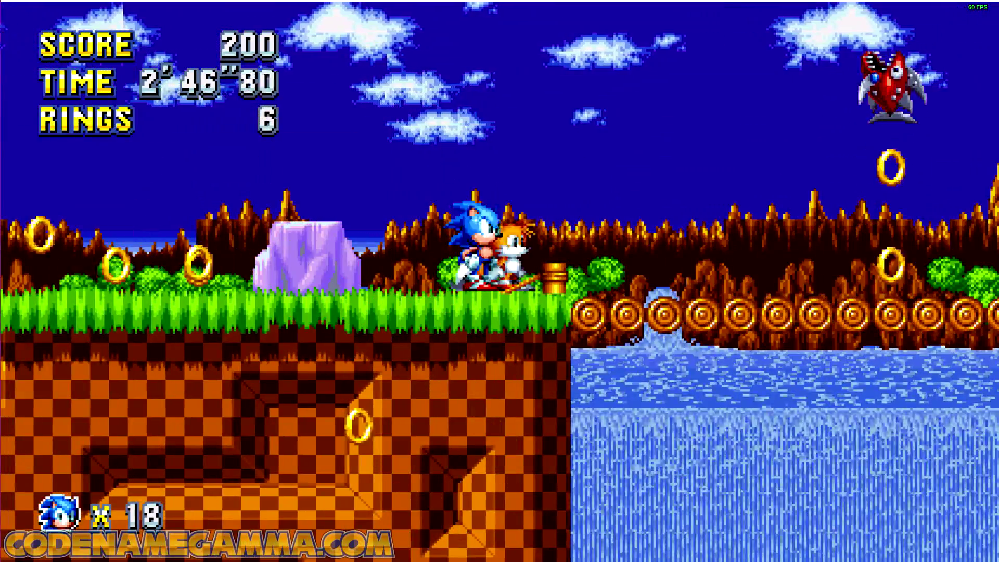
key(alt+Tab)
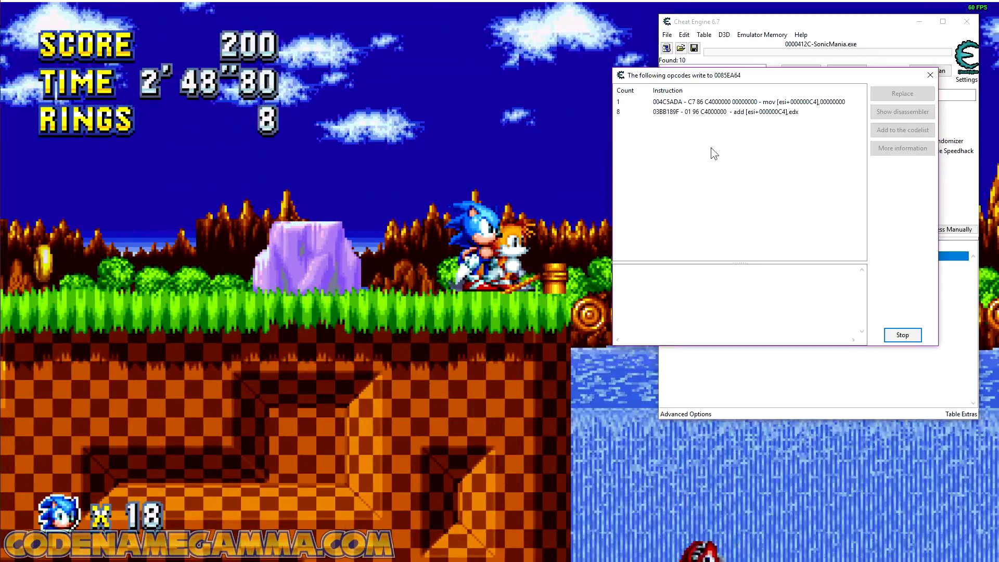
Step: Add the ESI base address 0085E9A0 from the mov [esi+000000C4],00000000 instruction to the address list as 4 Bytes
click(703, 104)
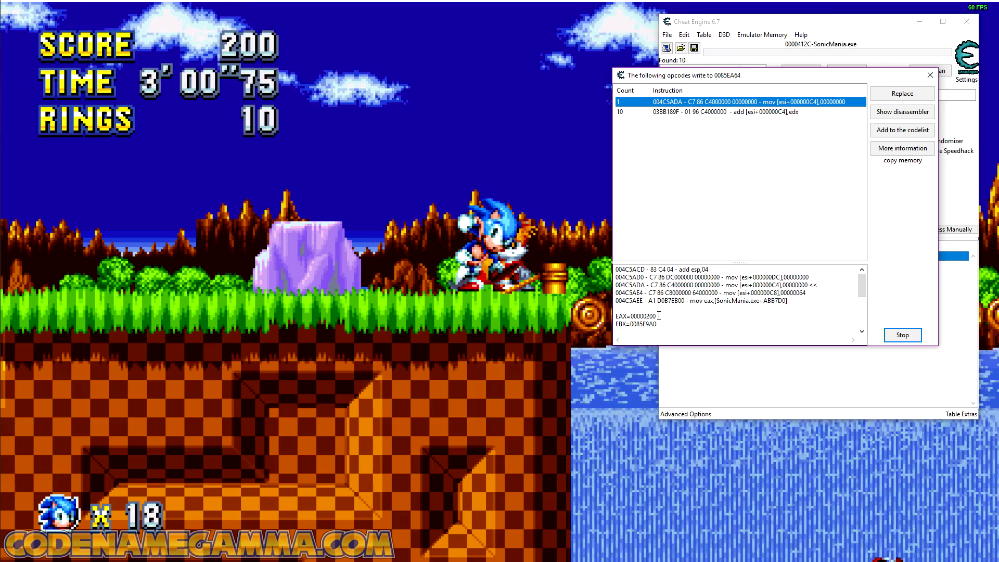
drag(654, 300, 641, 300)
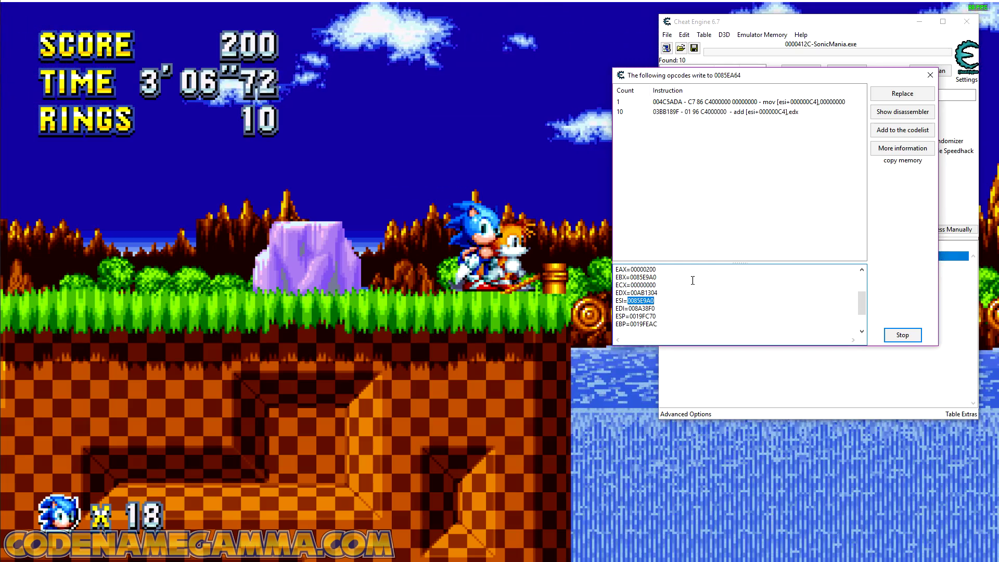
drag(783, 77, 541, 101)
click(937, 231)
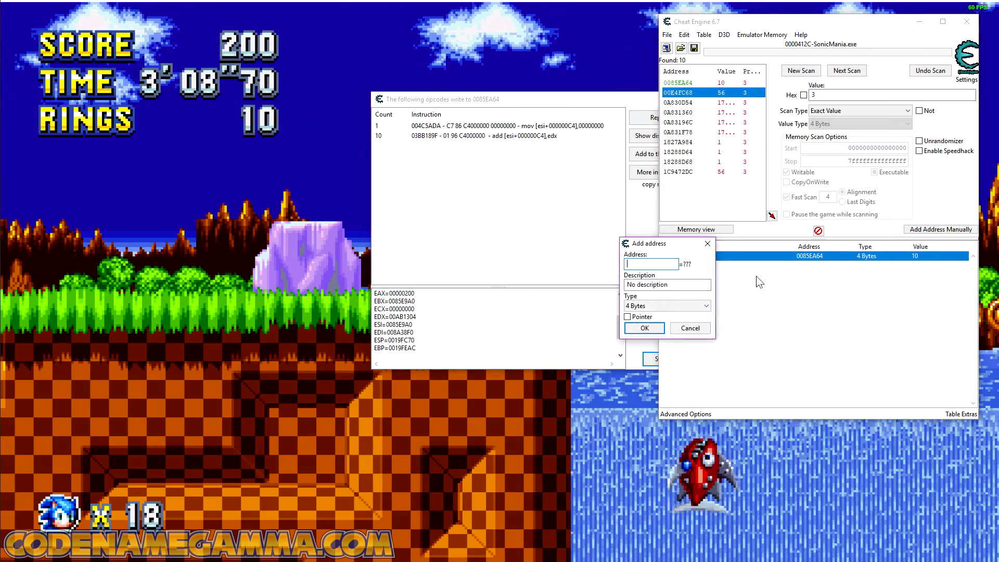
click(648, 329)
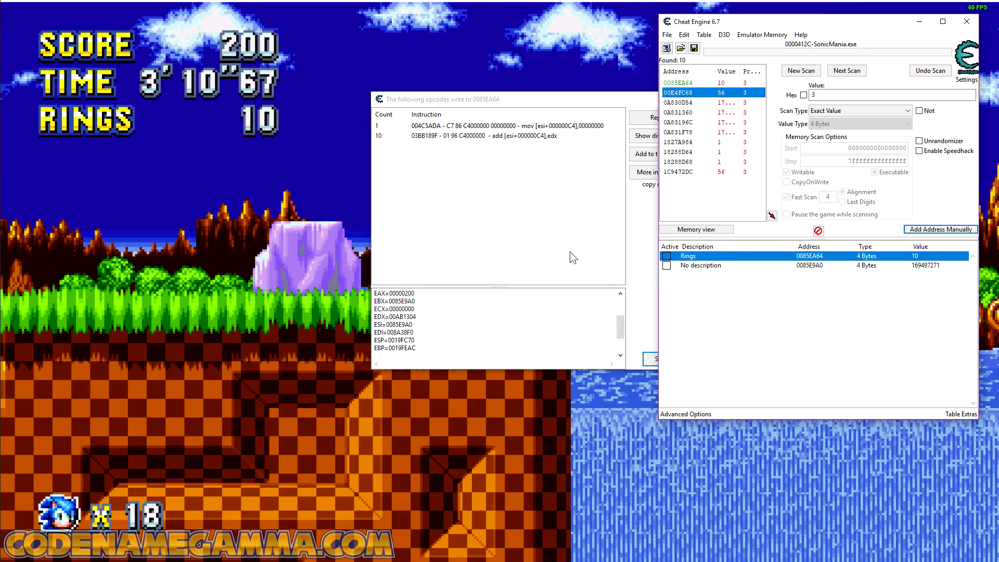
Step: Compare the base address and Rings address against the mov instruction's C4 offset, and inspect the add [esi+000000C4],edx instruction
click(545, 203)
click(579, 126)
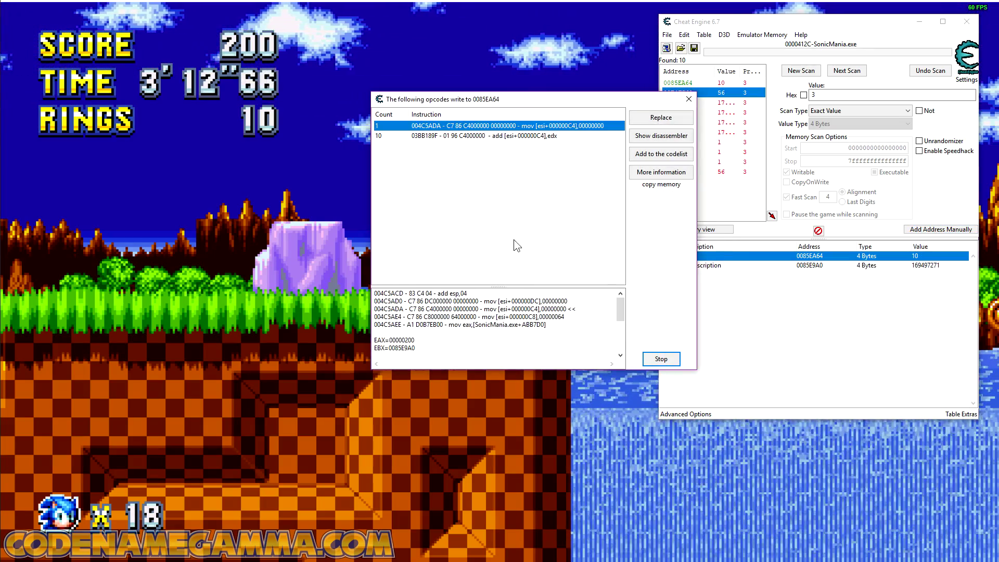
click(811, 260)
click(812, 266)
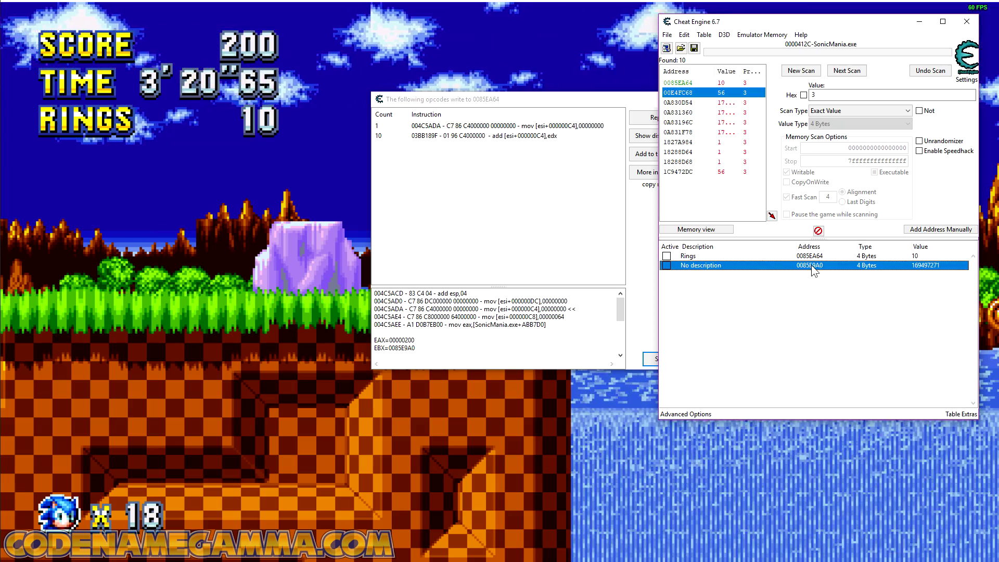
click(807, 257)
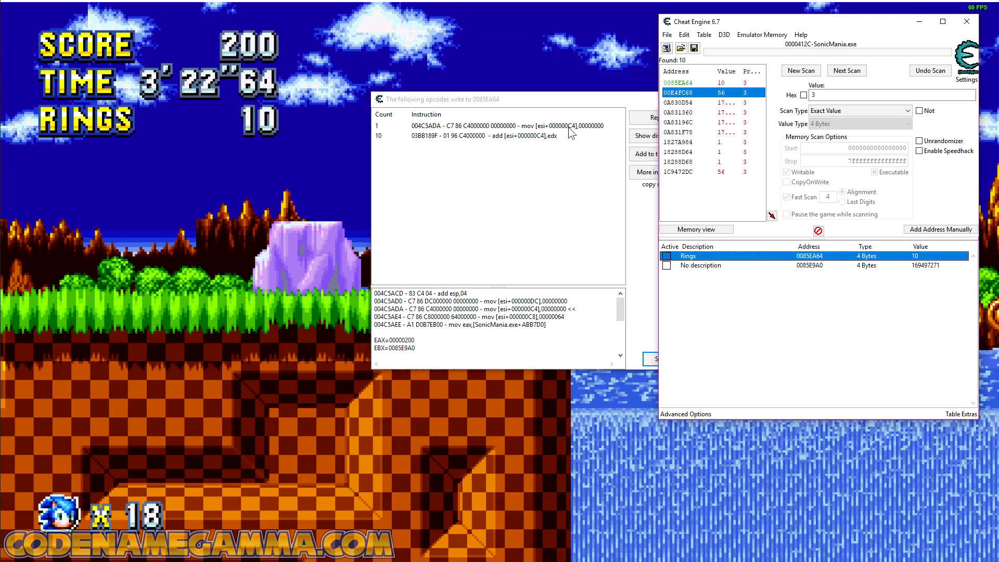
click(596, 127)
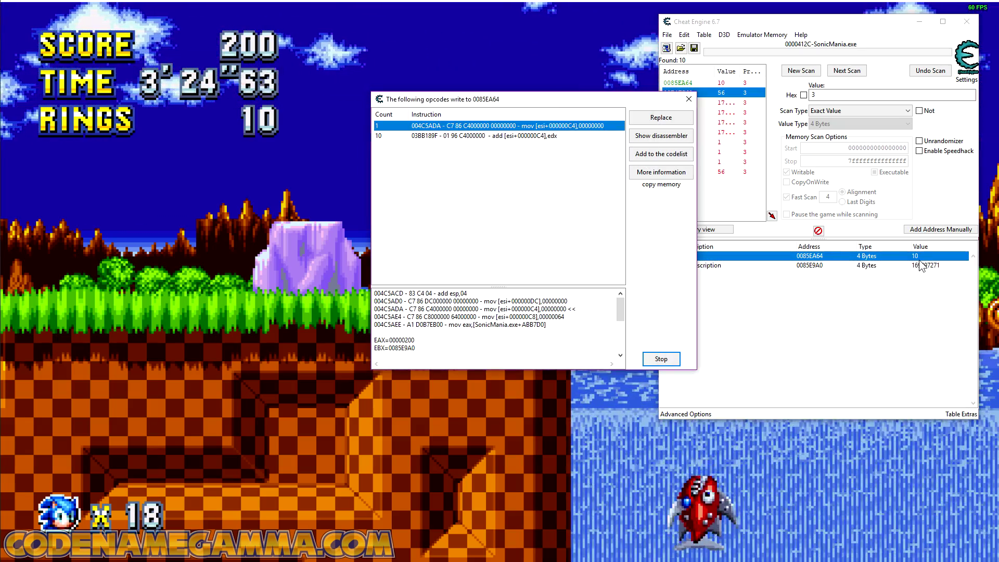
click(490, 136)
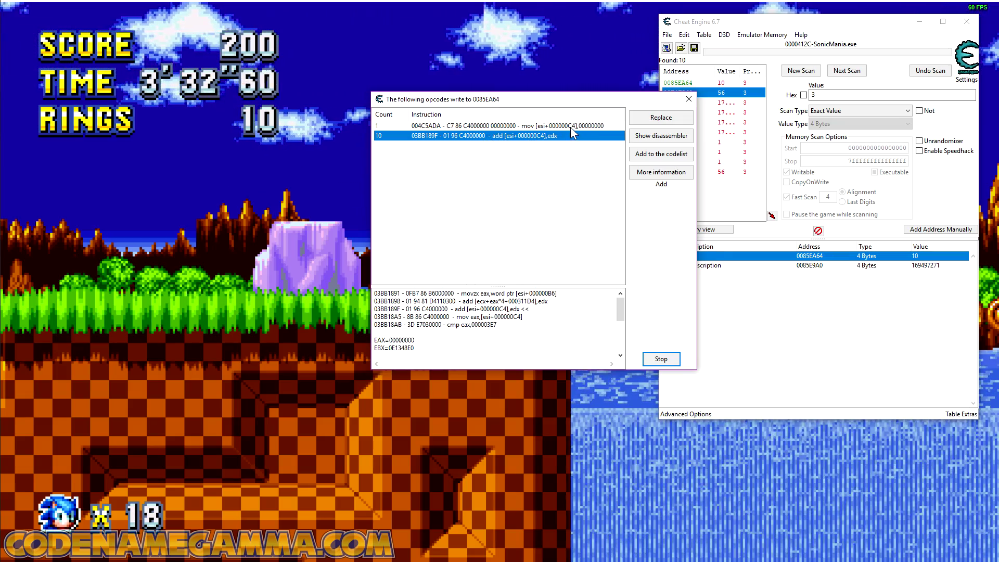
Step: Replace the ring-clearing mov instruction with code that does nothing, named Don't Lose Rings, stop the trace and show the code list
click(573, 128)
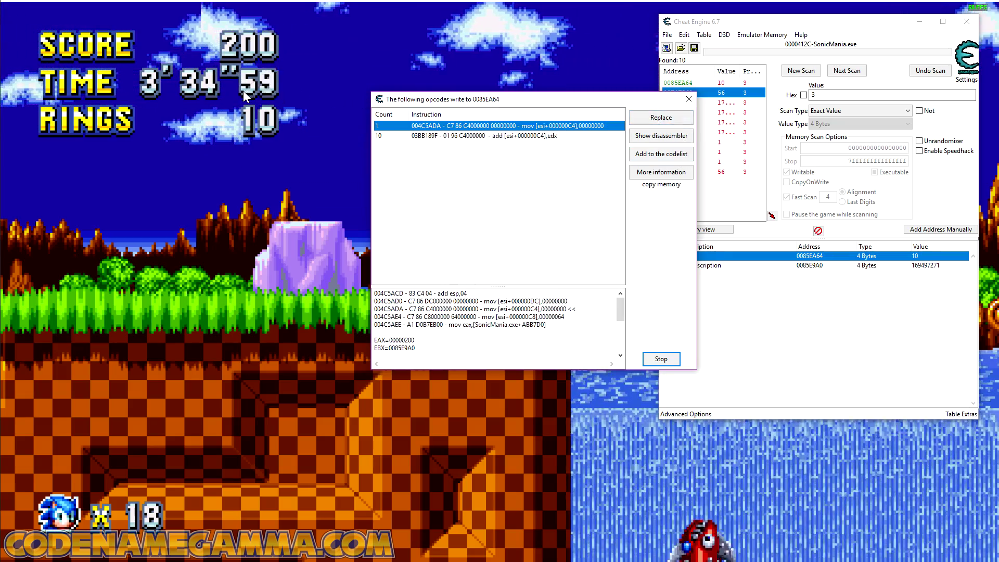
click(664, 119)
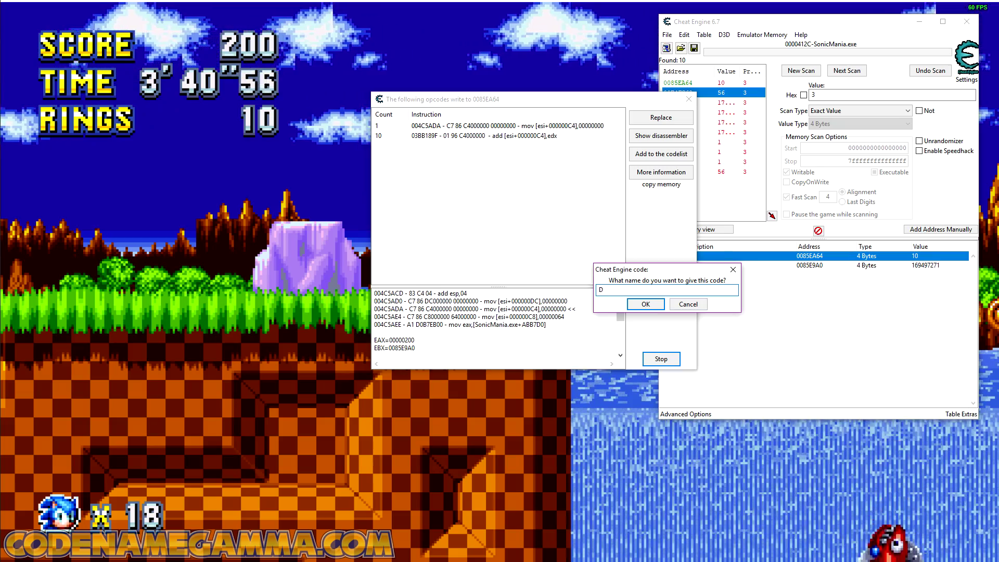
text(Don't)
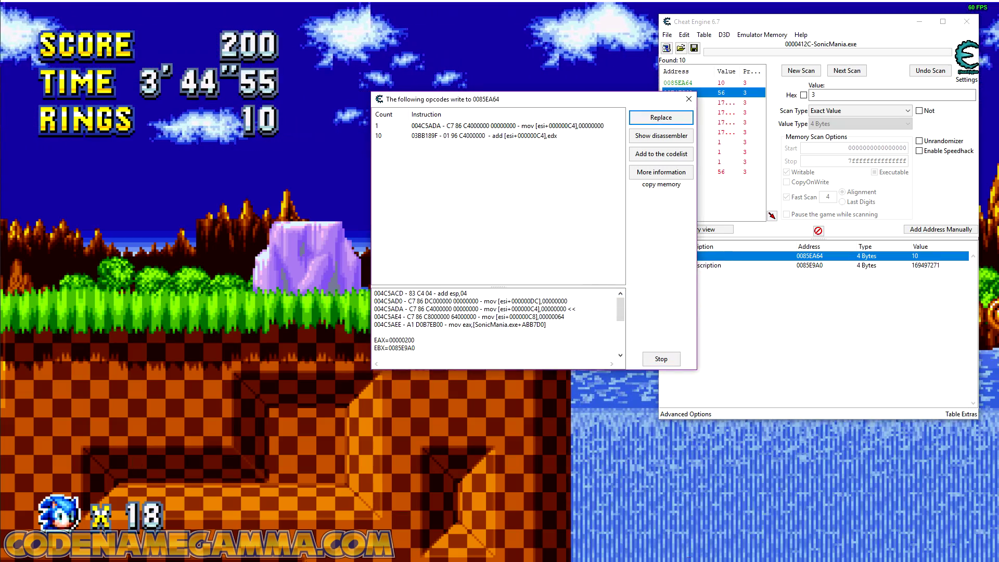
click(662, 359)
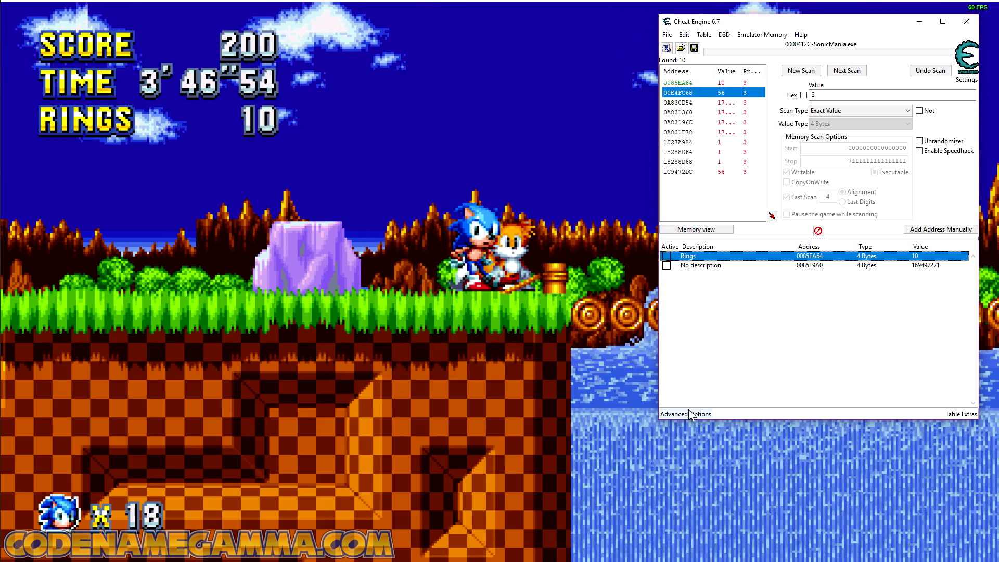
click(687, 414)
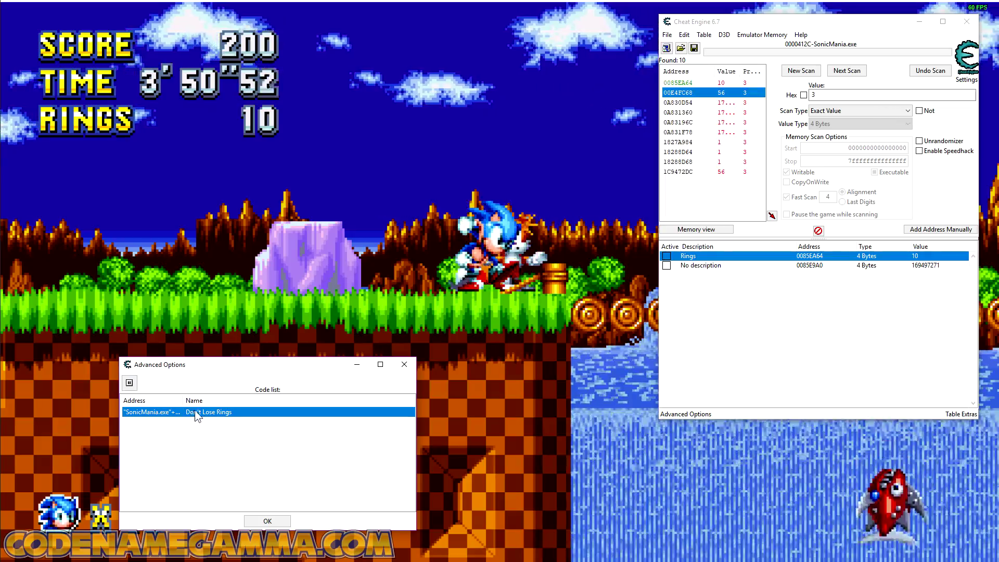
Step: Take hits from the jumping fish on the bridge in Sonic Mania to test the replaced code, and return to Cheat Engine
click(373, 264)
key(Right)
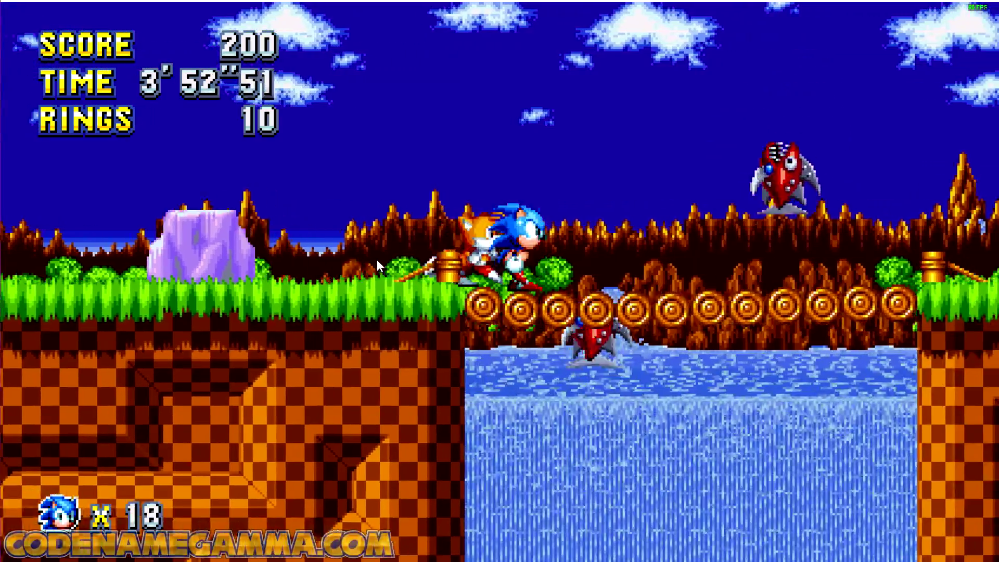
key(a)
key(a)
key(Right)
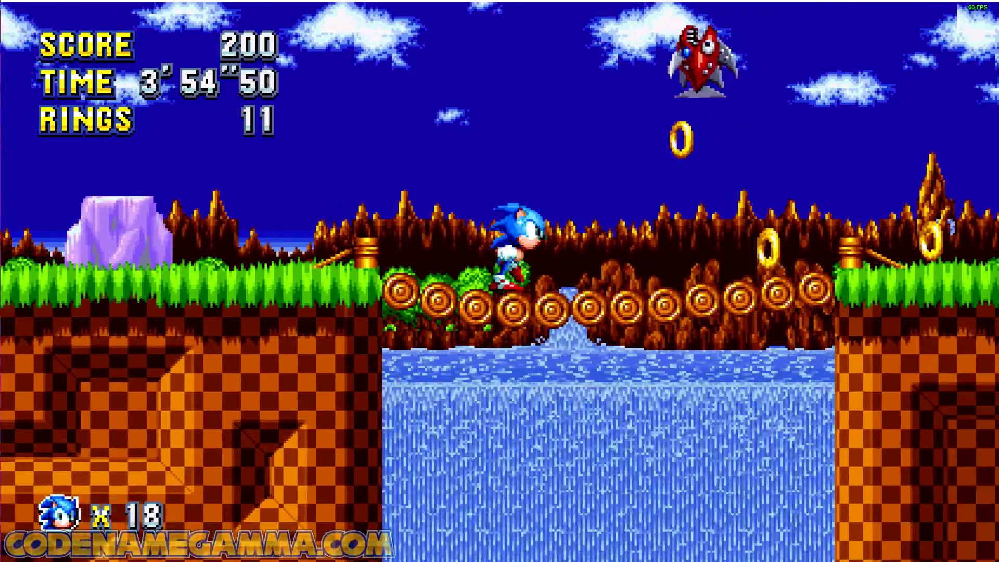
key(Left)
key(a)
key(Right)
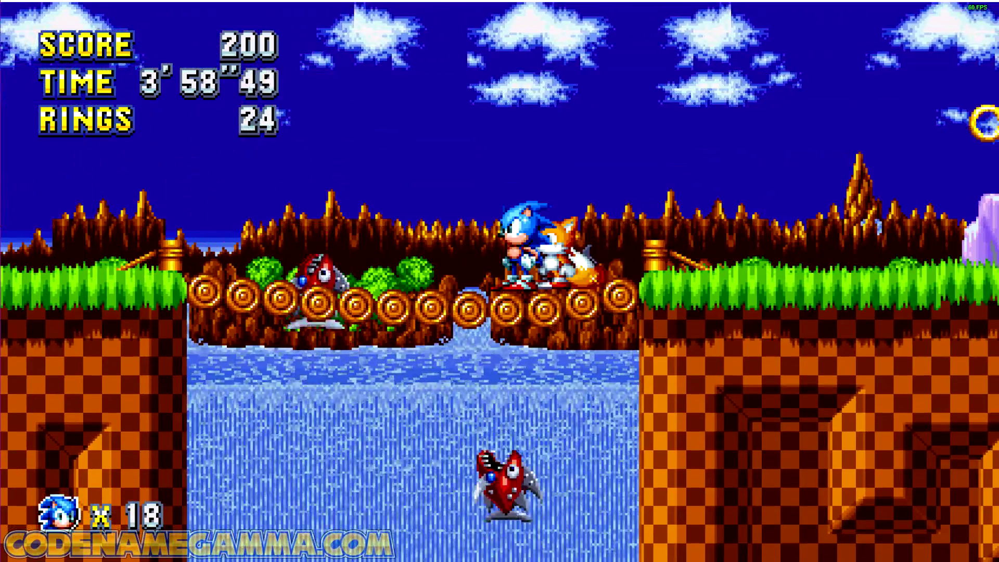
key(alt+Tab)
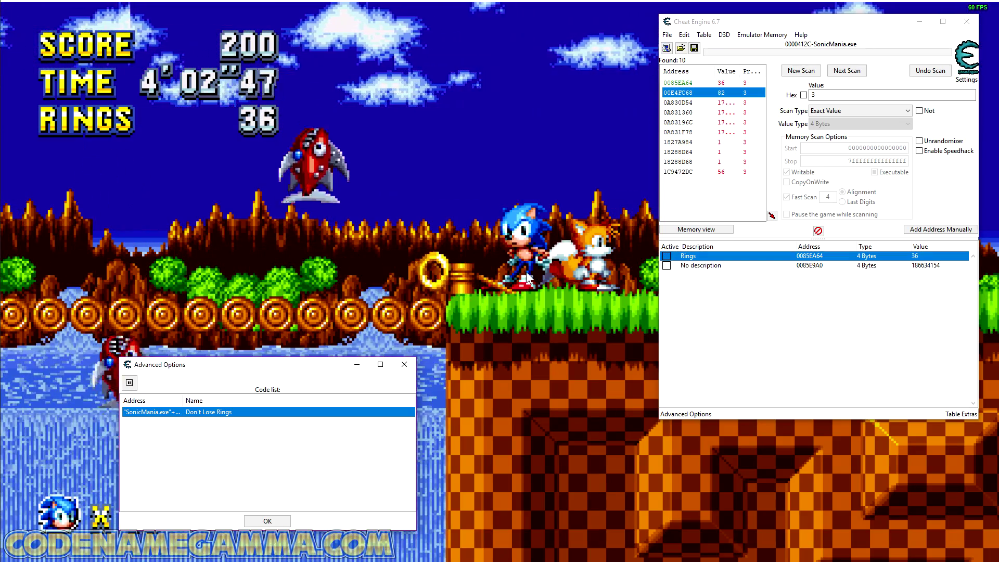
Step: Restore the original code of the Don't Lose Rings entry and take a hit on the bridge in Sonic Mania to test it
right_click(209, 413)
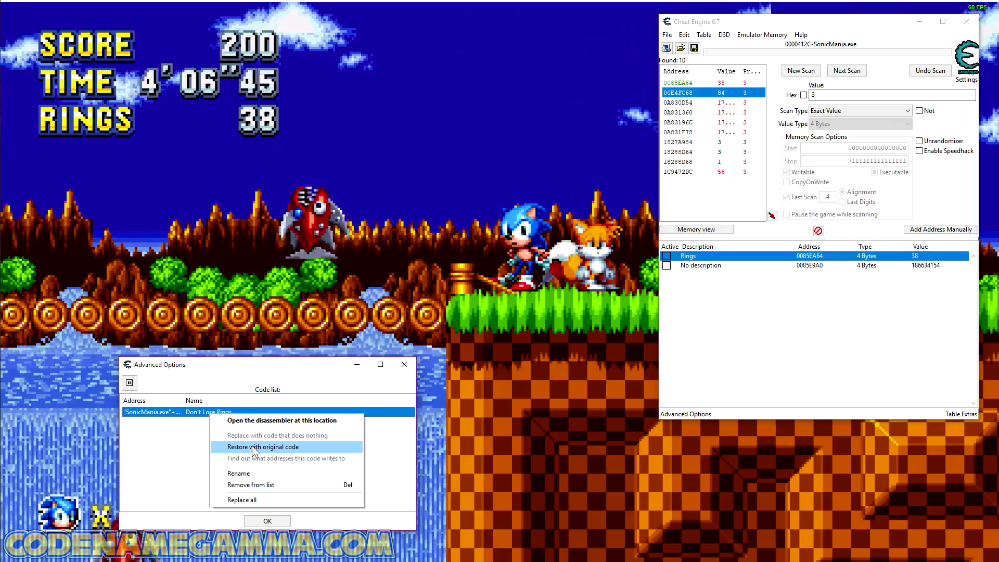
click(395, 261)
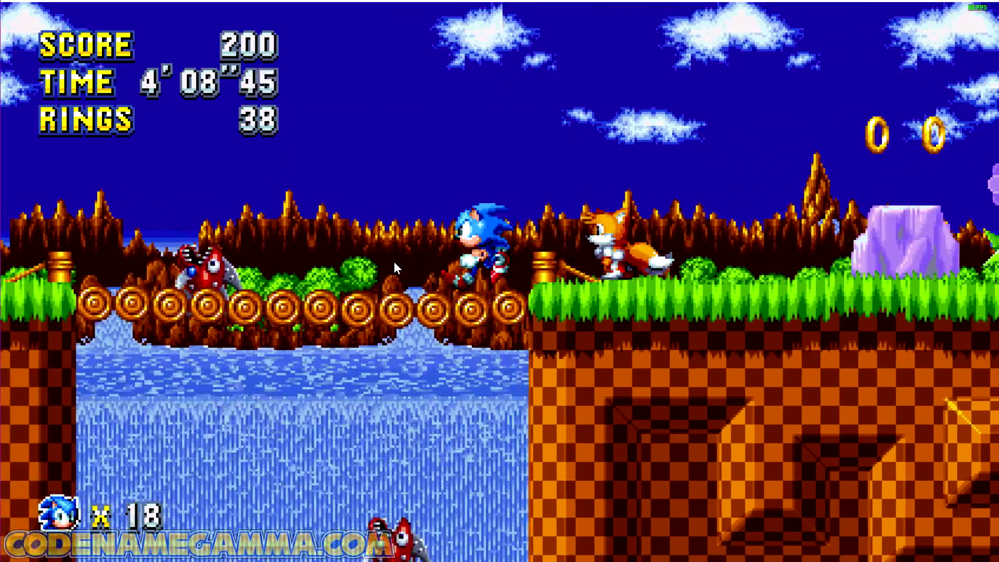
key(Left)
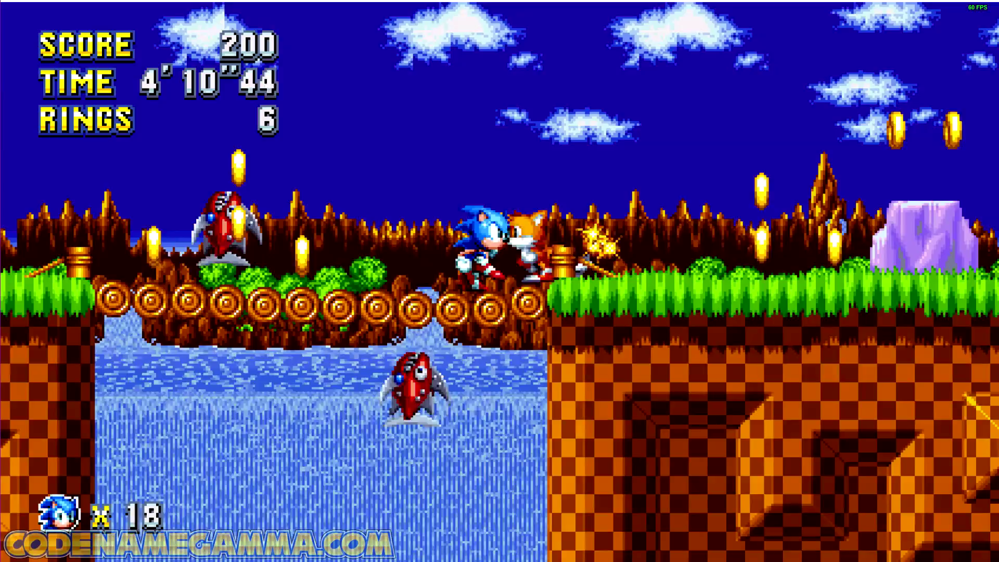
key(Right)
key(Left)
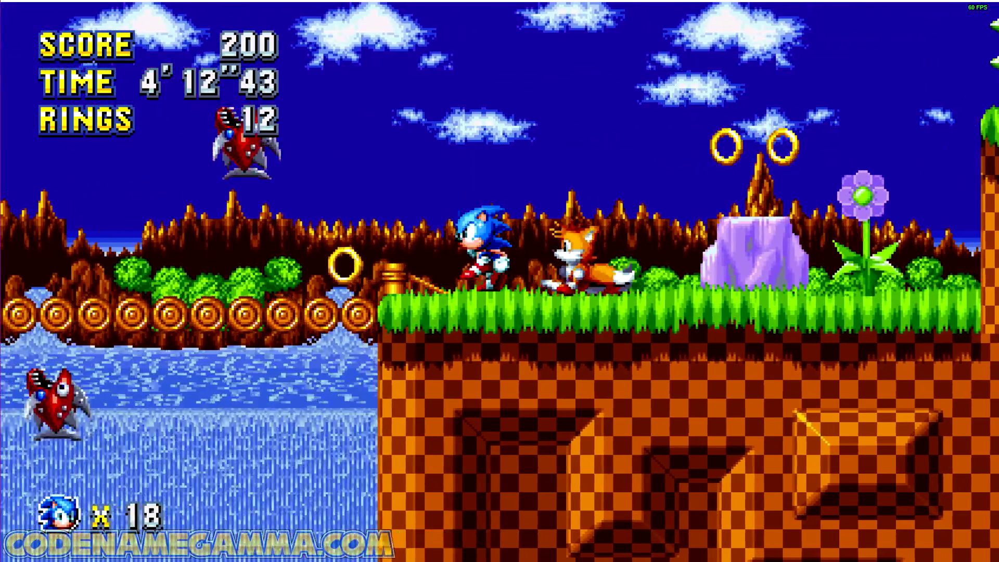
key(Right)
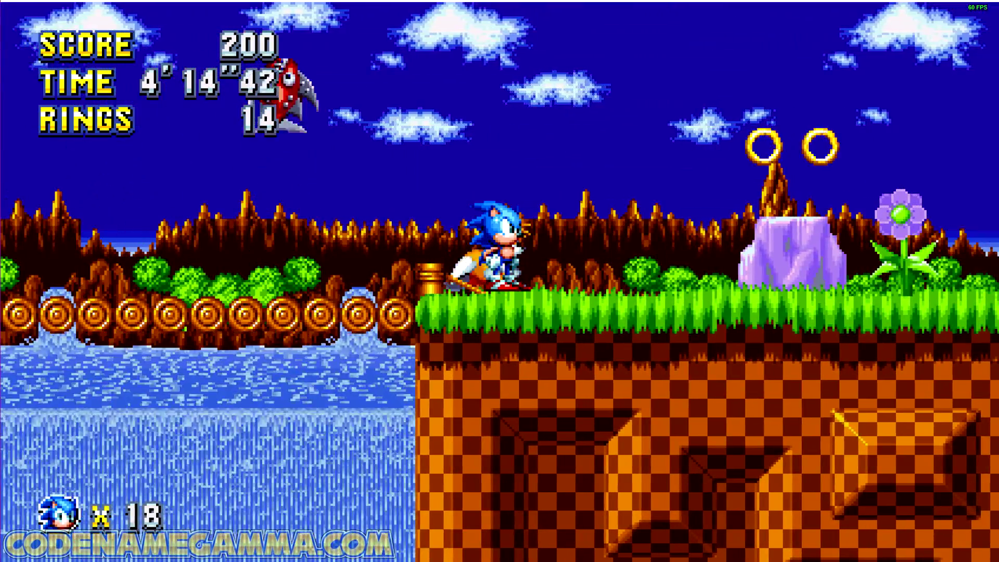
key(alt+Tab)
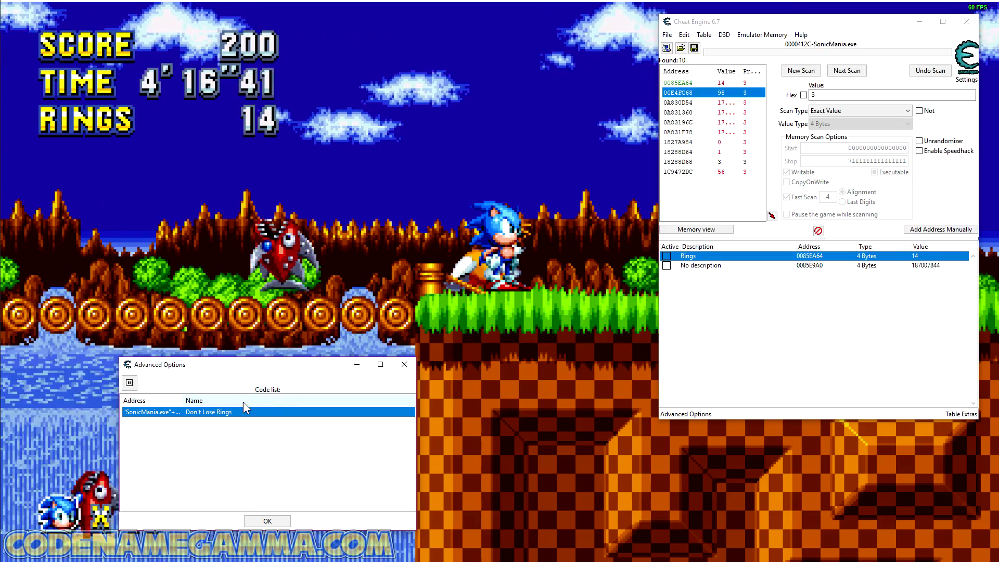
drag(285, 365, 508, 361)
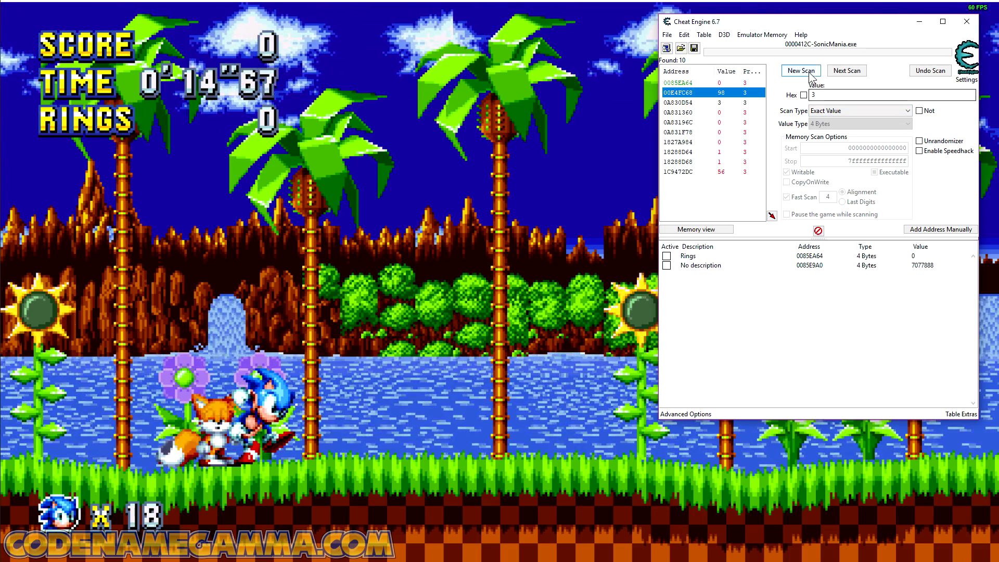
Step: Start a new scan in Cheat Engine for an unknown initial value of 2 Bytes
click(806, 71)
click(854, 126)
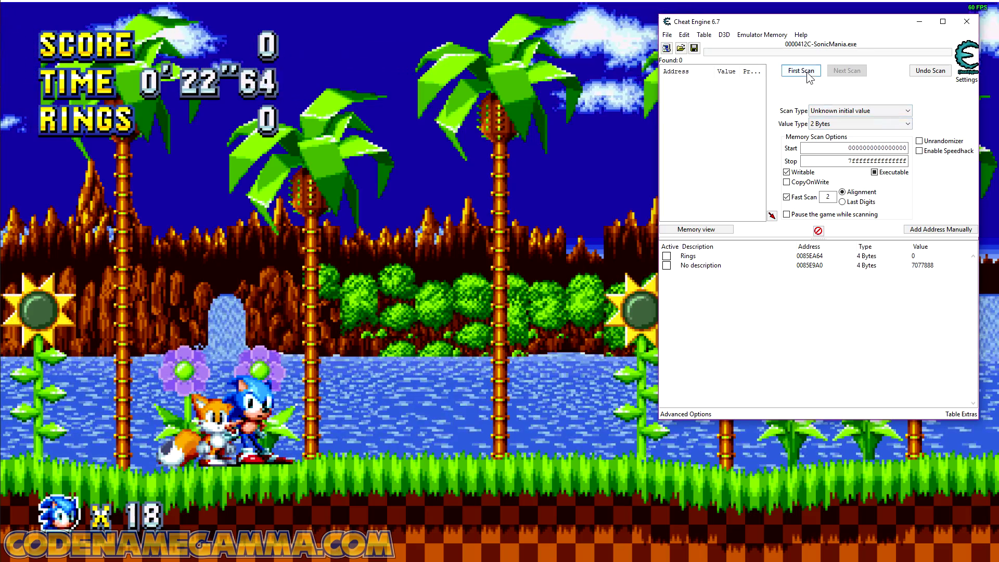
Step: Run Sonic to the right of his starting spot in Sonic Mania, and narrow the Cheat Engine scan to increased values
click(429, 341)
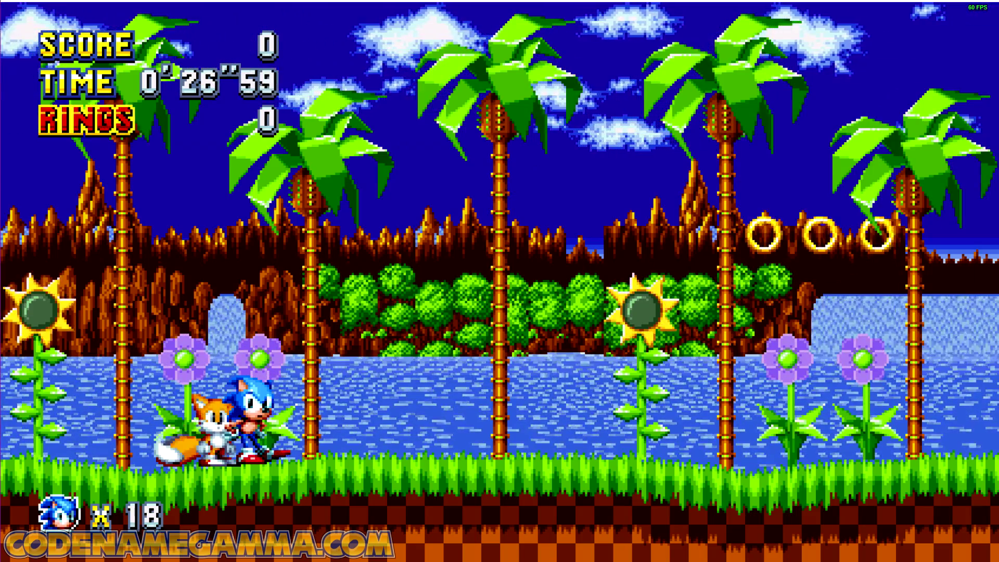
key(Left)
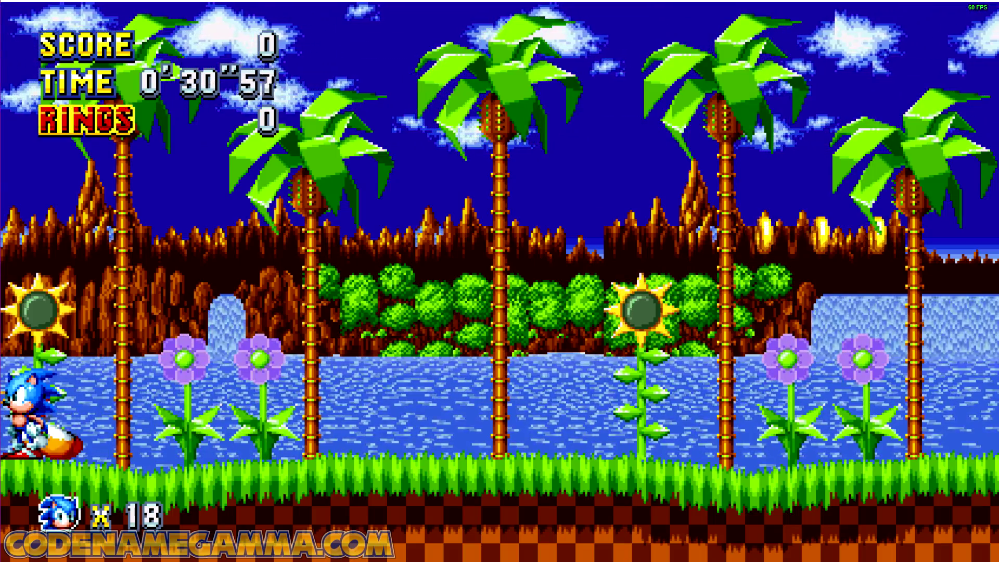
key(Right)
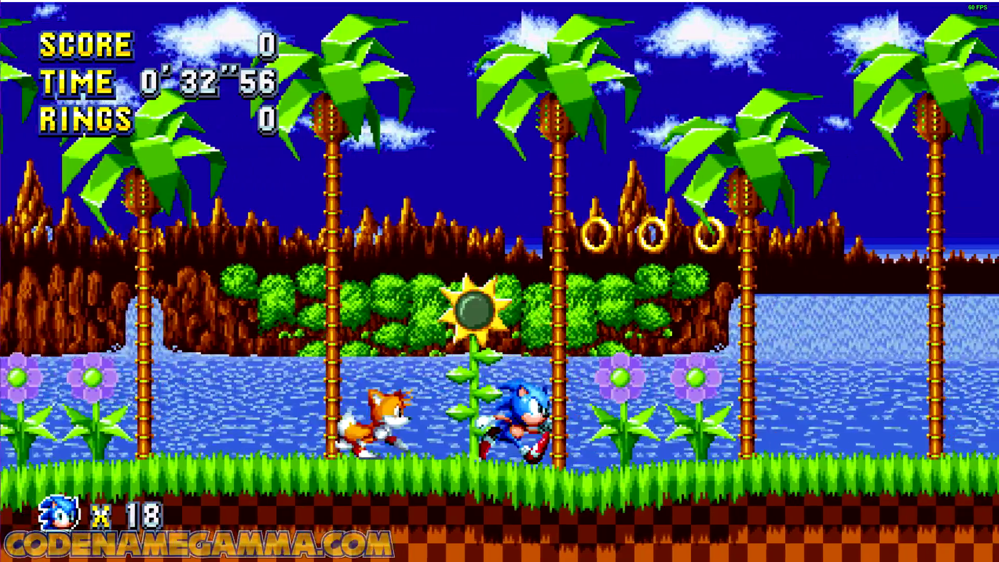
key(Left)
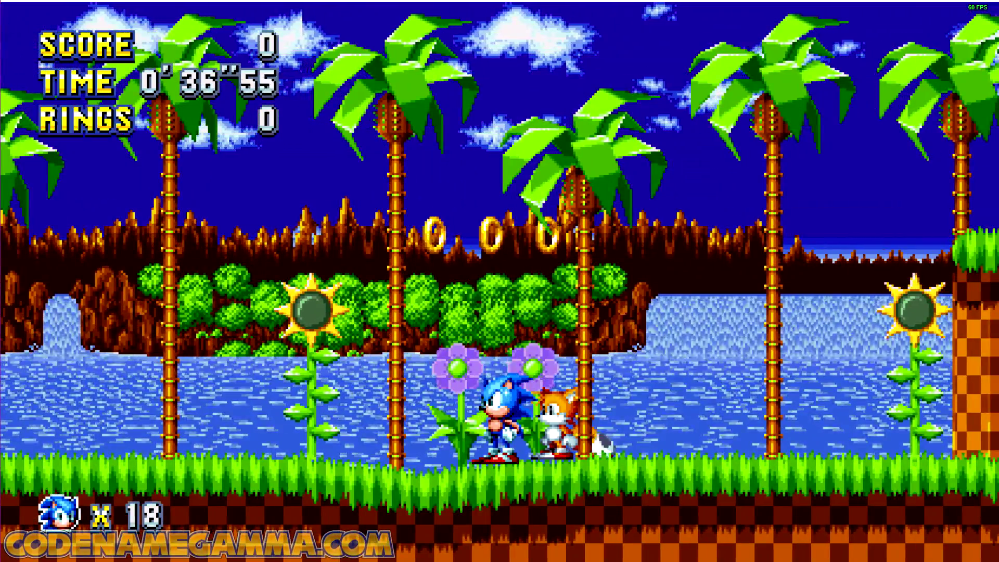
key(alt+Tab)
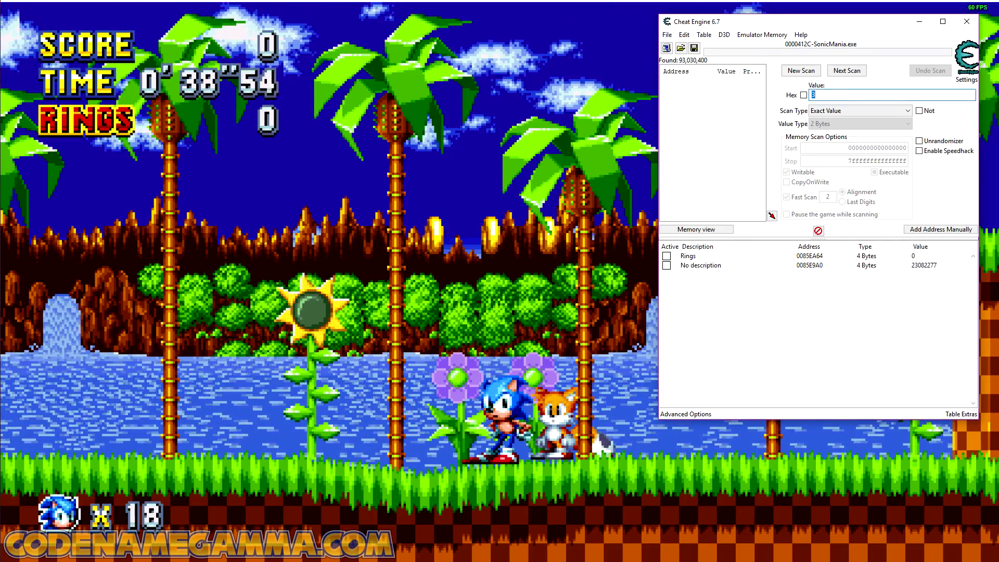
click(857, 111)
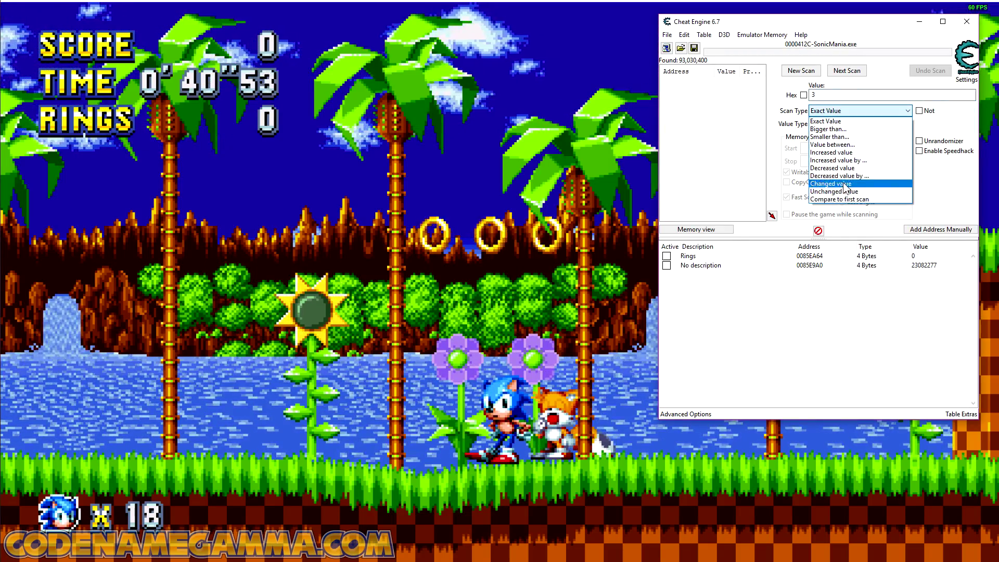
click(840, 153)
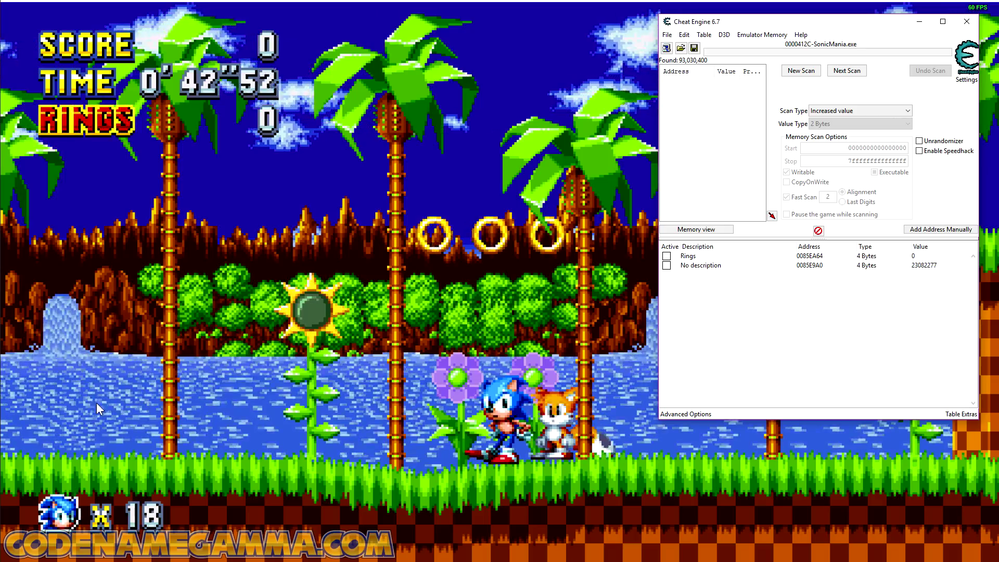
click(846, 70)
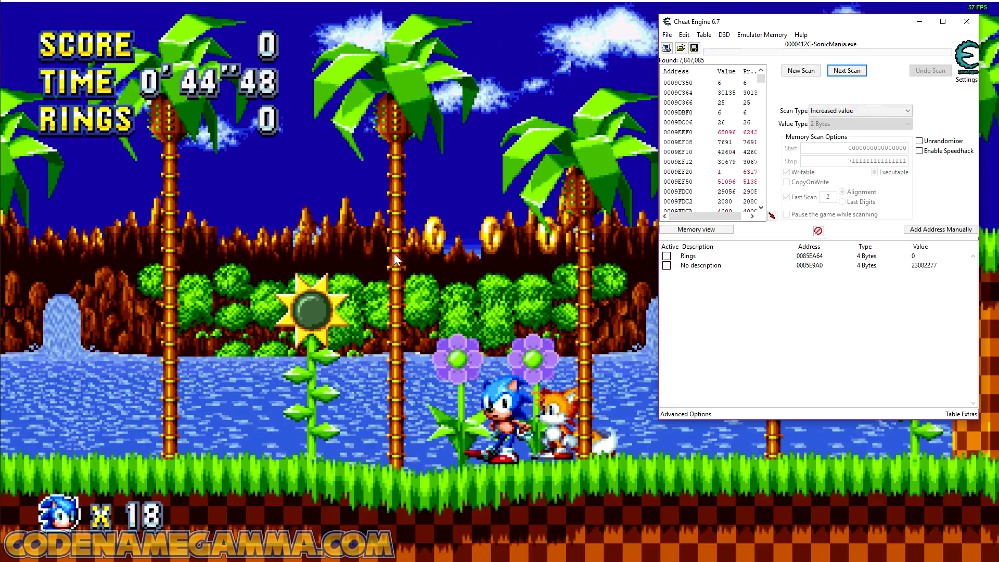
Step: Run Sonic a short way back to the left in Sonic Mania, and narrow the Cheat Engine scan to decreased values
key(alt+Tab)
key(Right)
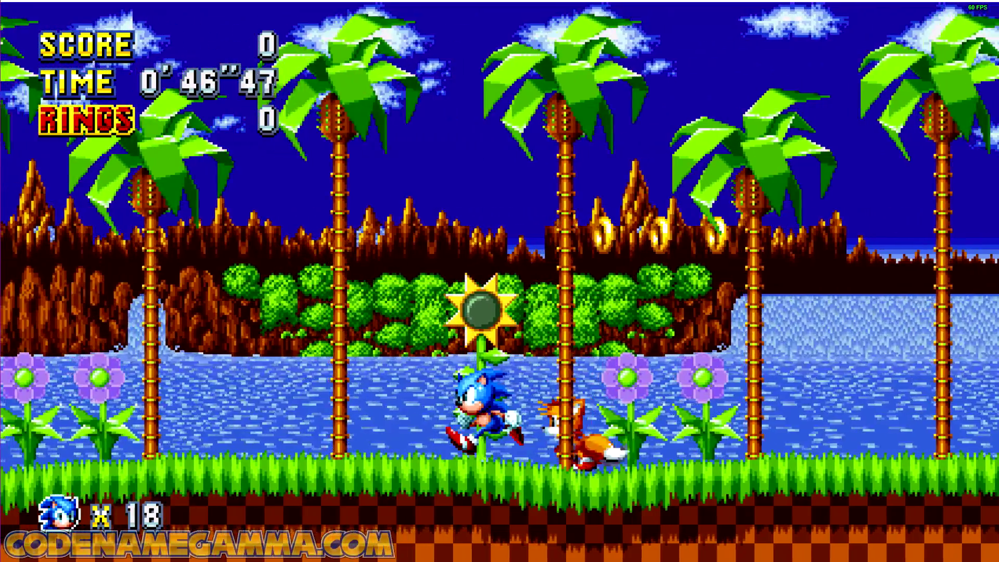
key(alt+Tab)
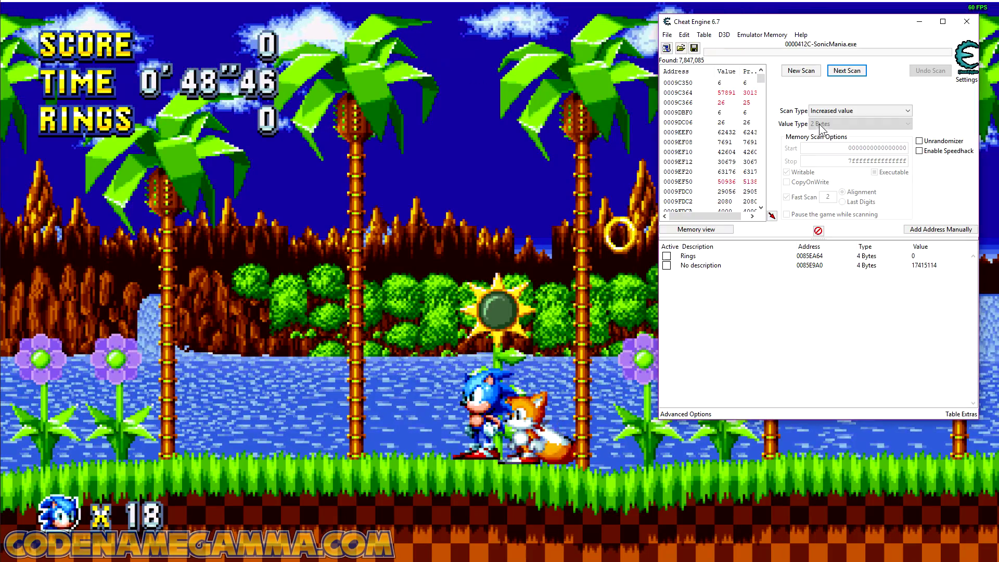
click(838, 111)
click(844, 168)
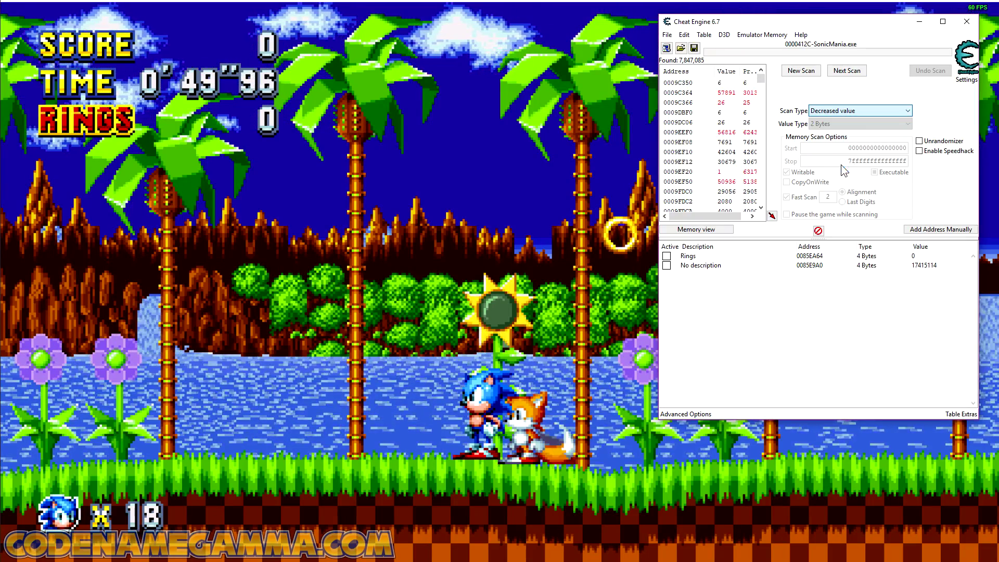
click(852, 73)
Step: Move Sonic further left in Sonic Mania and repeat the decreased-value scan in Cheat Engine
click(494, 256)
key(Left)
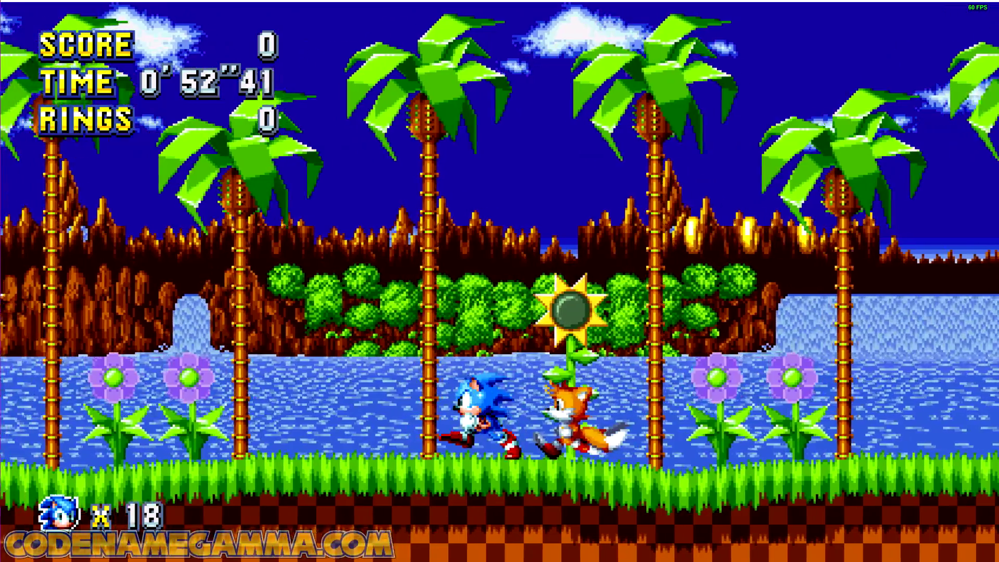
key(alt+Tab)
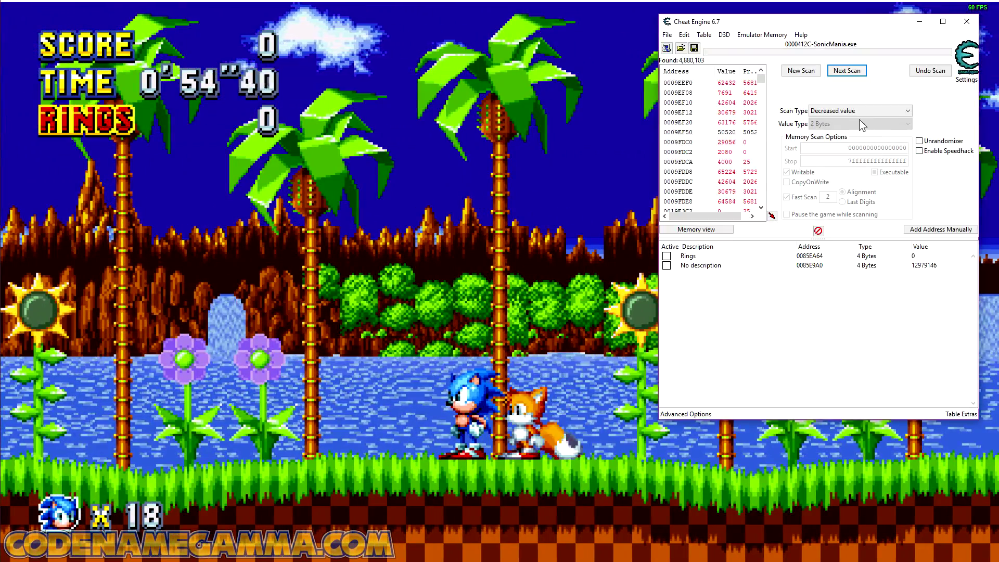
click(852, 75)
Step: Run Sonic in short stretches to the left edge of the level, repeating the decreased-value scan in Cheat Engine between moves
click(489, 182)
key(Left)
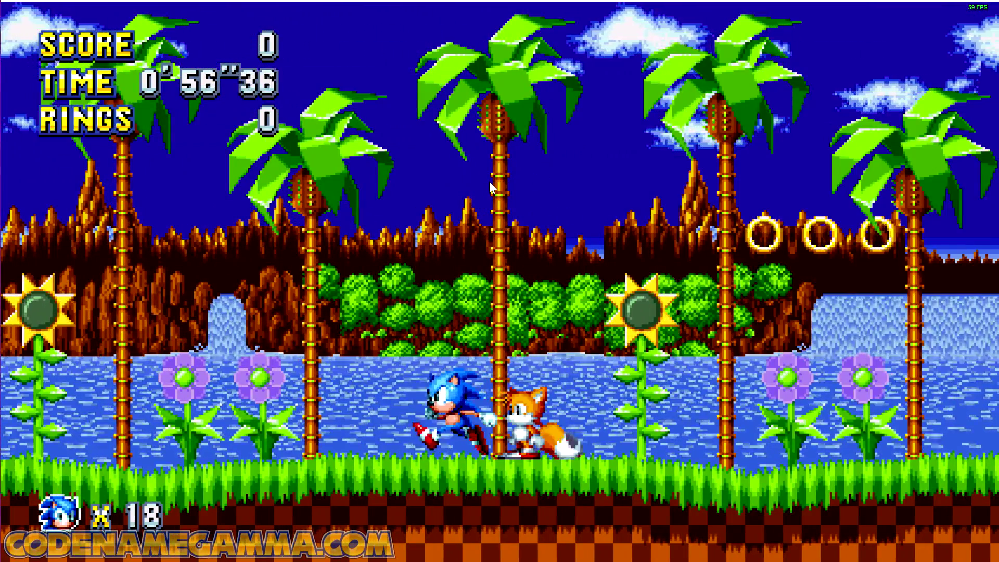
key(Left)
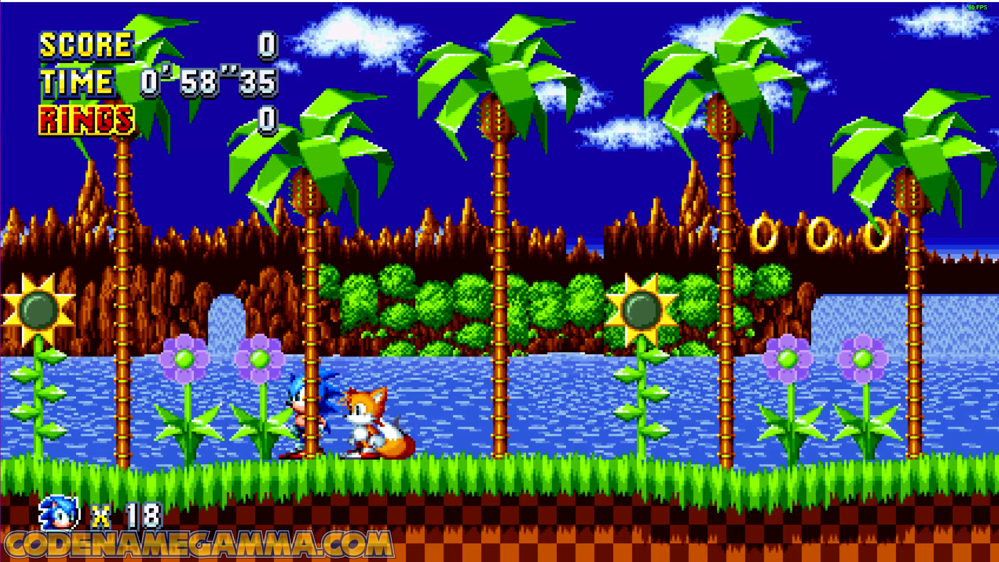
key(alt+Tab)
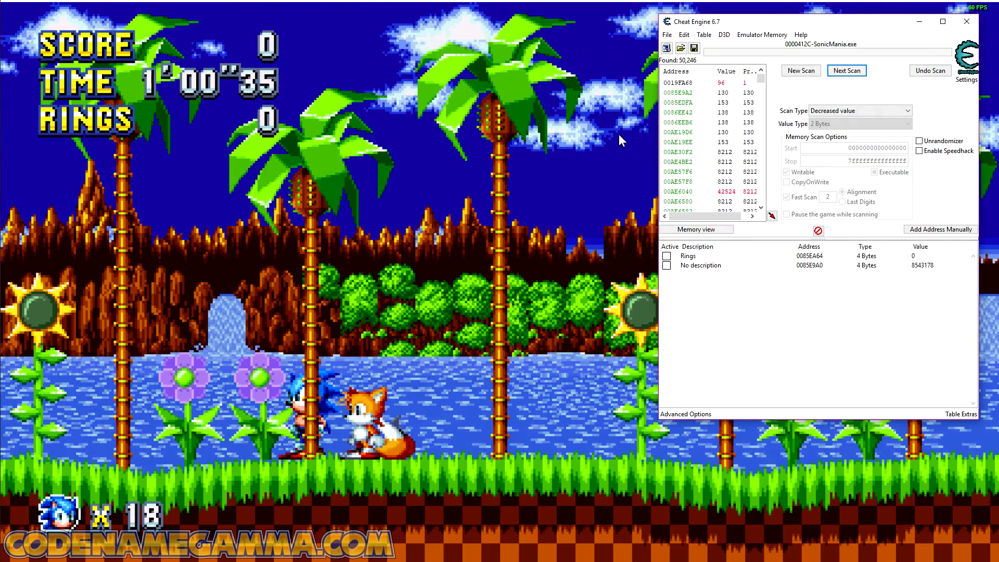
click(476, 202)
key(Left)
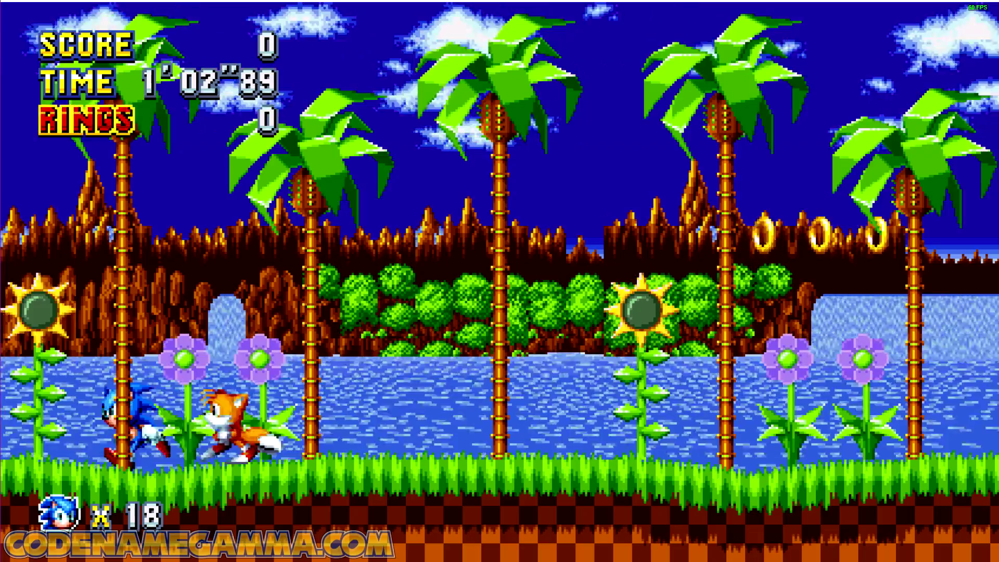
key(alt+Tab)
key(alt+Tab)
key(Left)
Step: Run Sonic back to the right in Sonic Mania, and filter the remaining Cheat Engine results by increased value
key(alt+Tab)
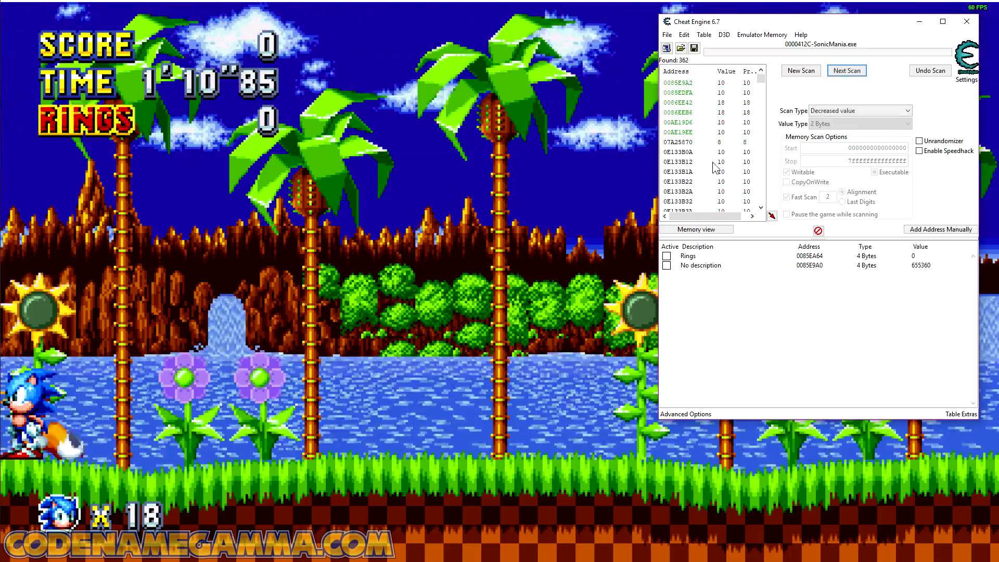
key(alt+Tab)
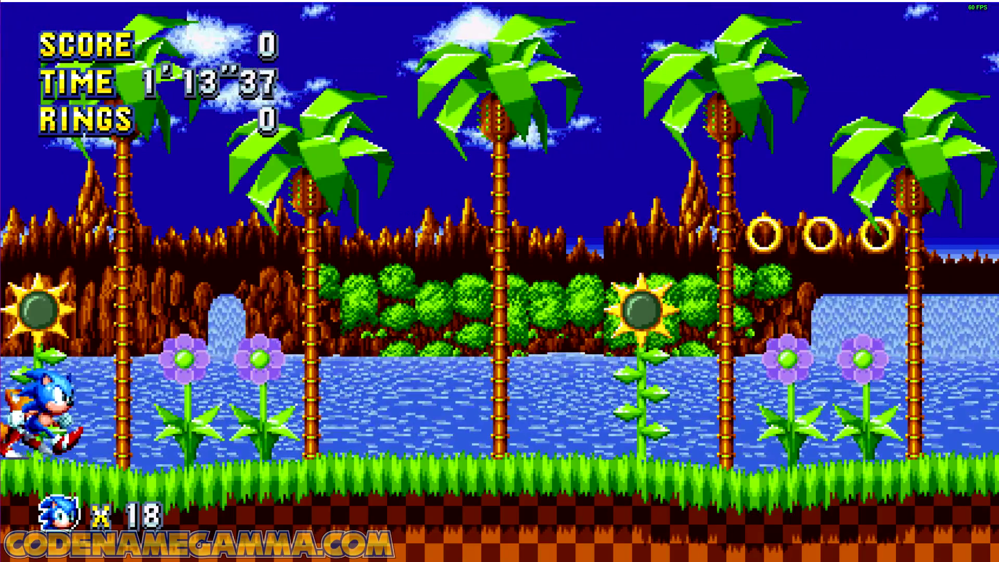
key(Right)
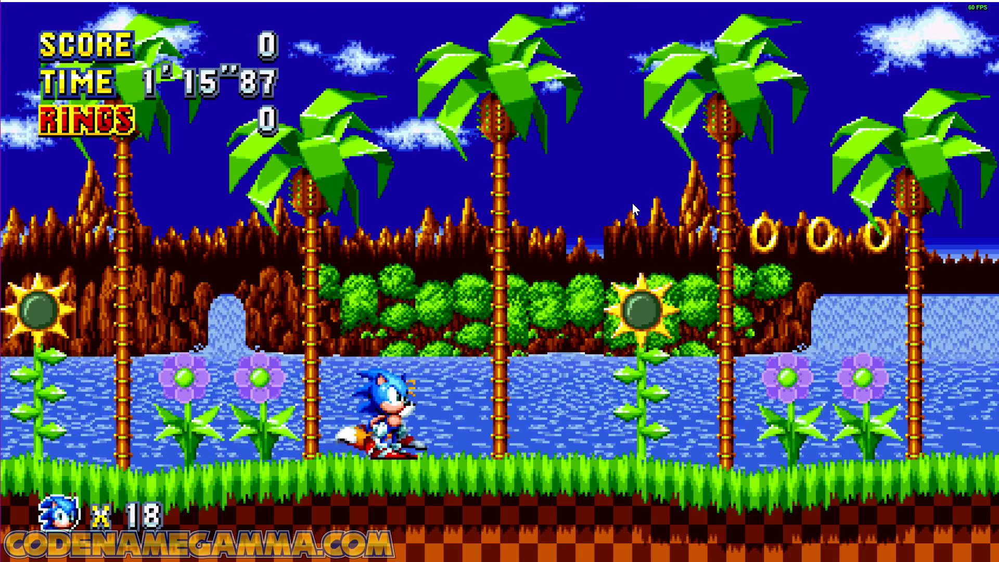
key(alt+Tab)
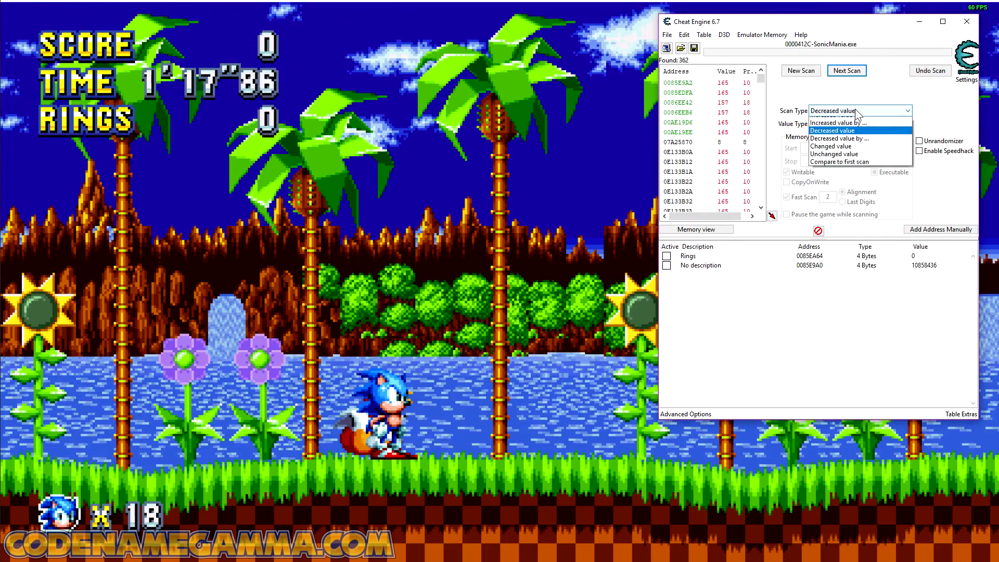
click(853, 70)
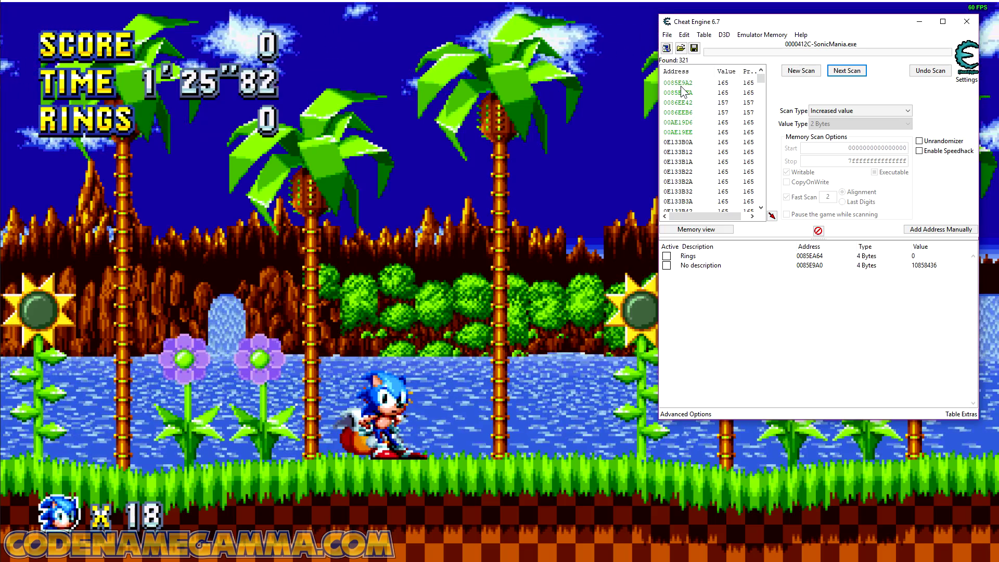
Step: Add the six green static addresses, 0085E9A2 through 00AE19EE, from the scan results to the address list
shift+click(691, 128)
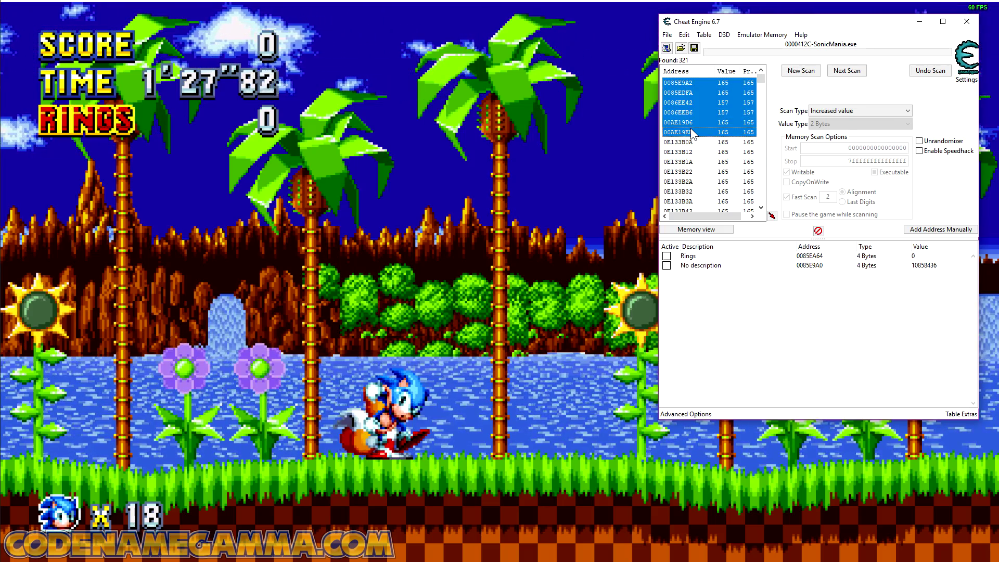
right_click(692, 128)
click(741, 136)
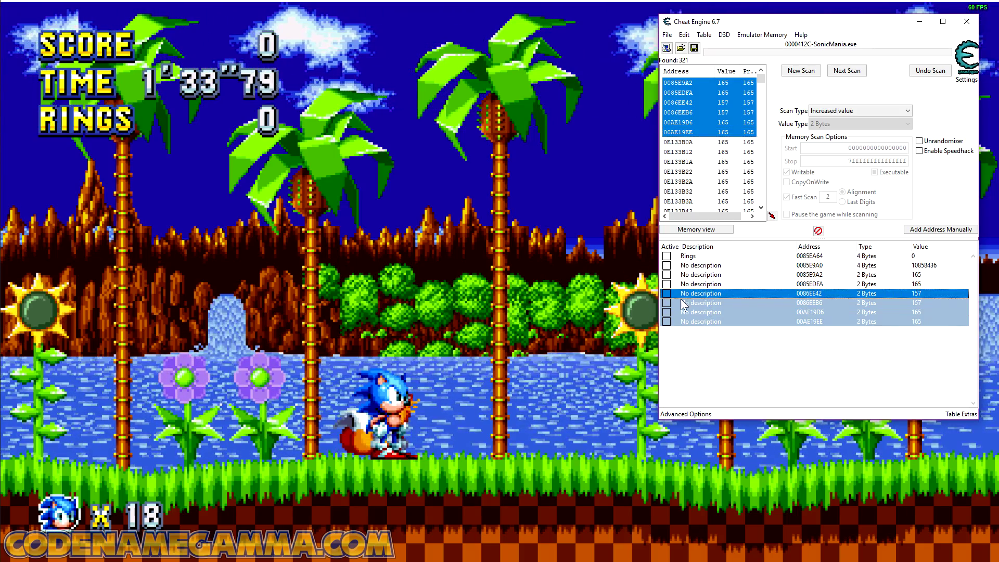
Step: Run Sonic right and left in Sonic Mania to test the last four added addresses while frozen, and return to Cheat Engine
click(523, 311)
key(Right)
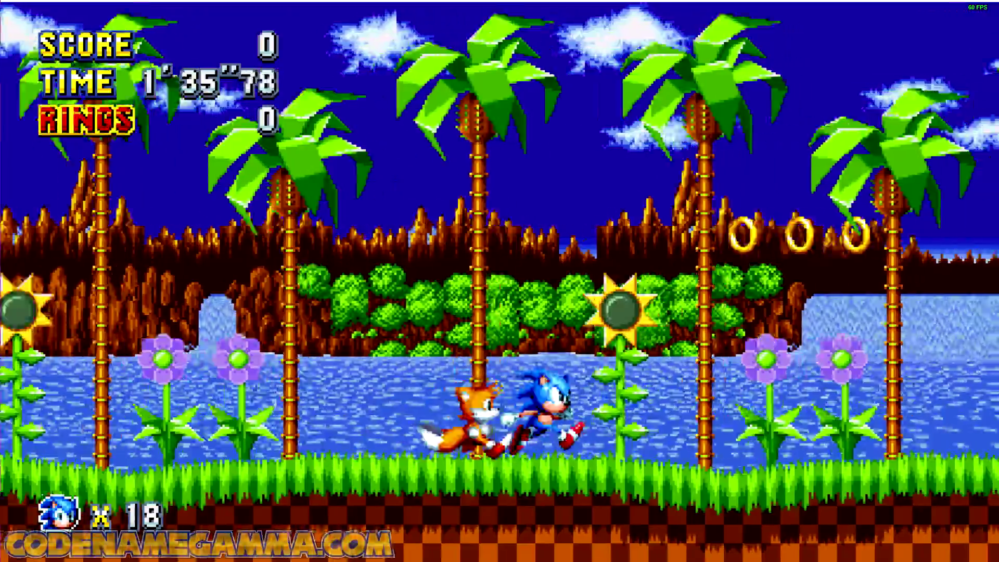
key(Left)
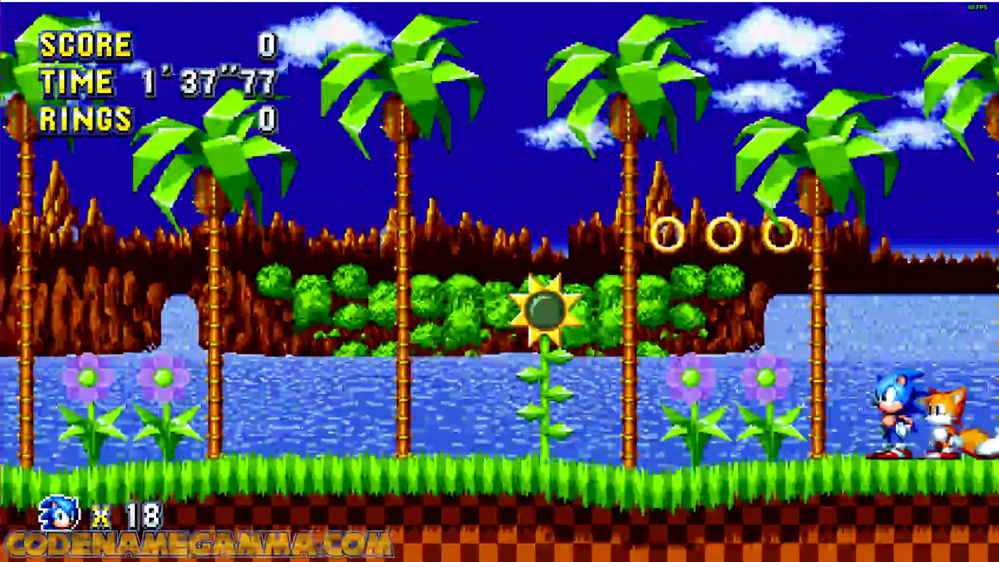
key(Right)
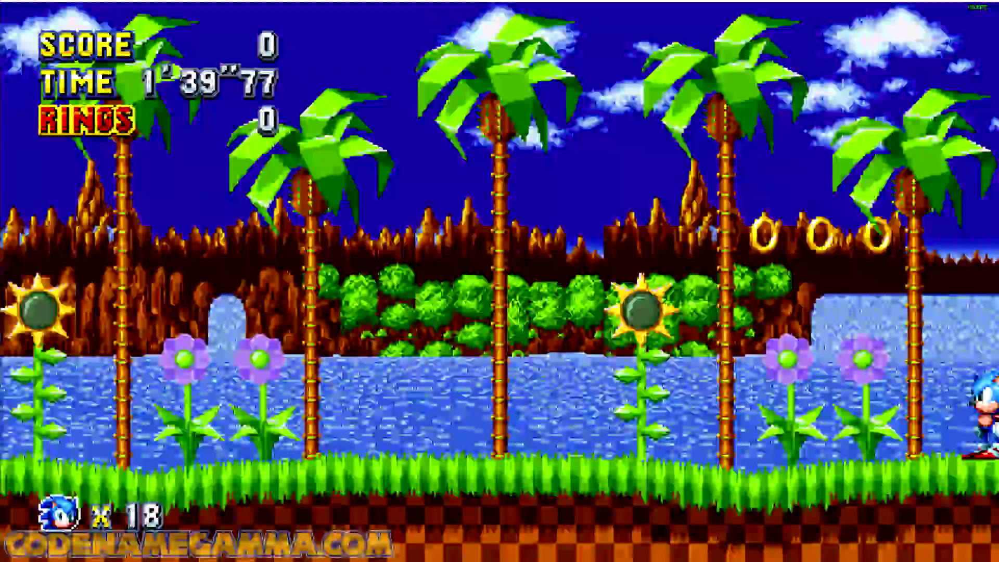
key(alt+Tab)
Step: Unfreeze addresses 00AE19EE, 00AE19D6 and 0086EEB6 one by one, and change the description of 0086EE42 to Camera X
click(667, 321)
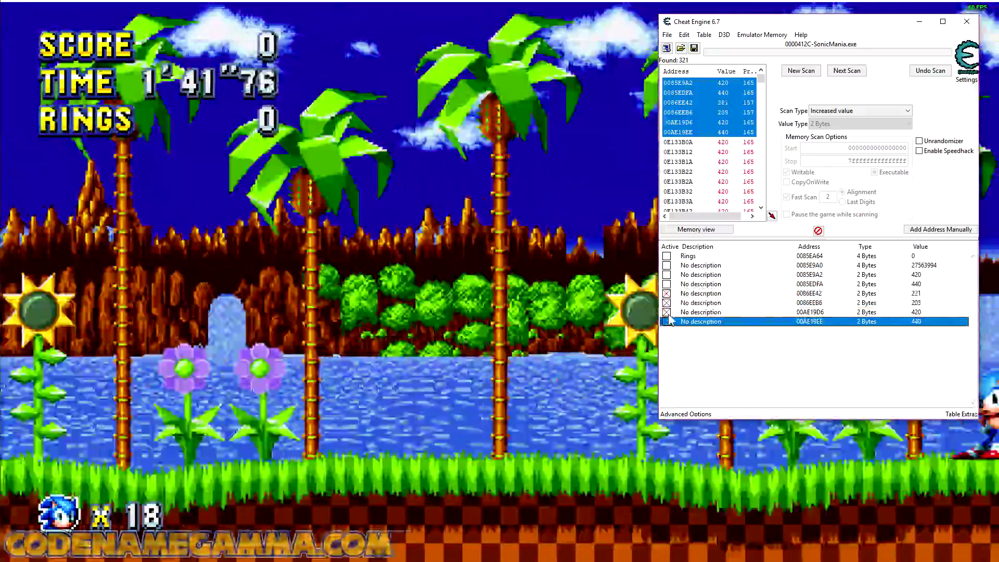
click(667, 313)
click(667, 303)
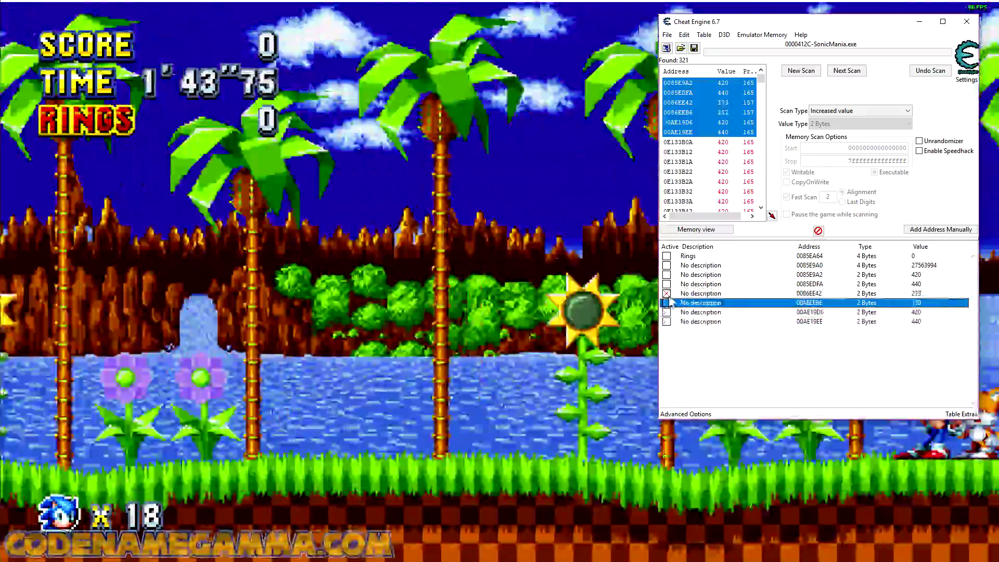
key(Up)
double_click(699, 294)
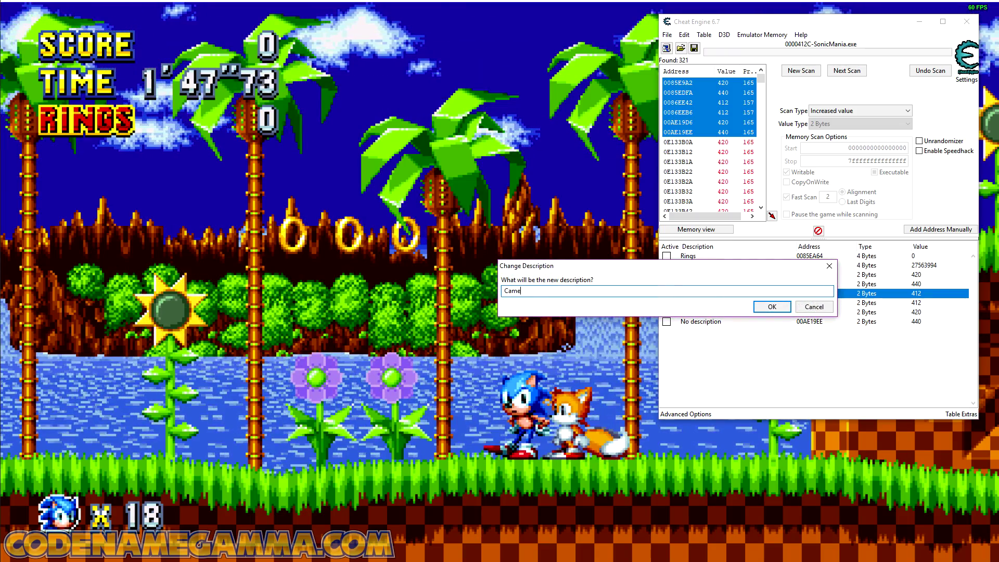
key(Return)
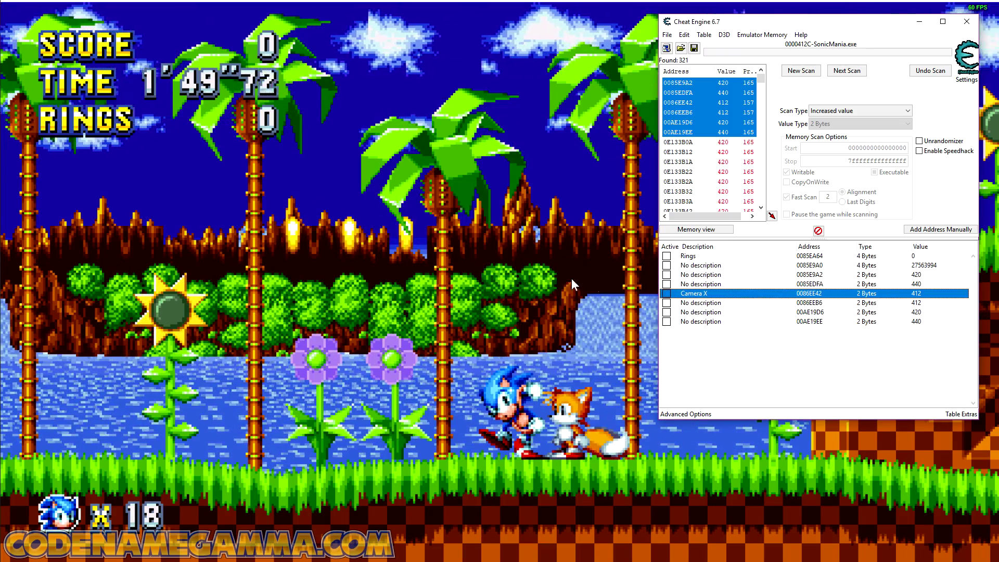
Step: Freeze addresses 0085EDFA and 0085E9A2, and move Sonic left and right in Sonic Mania to test them
click(746, 286)
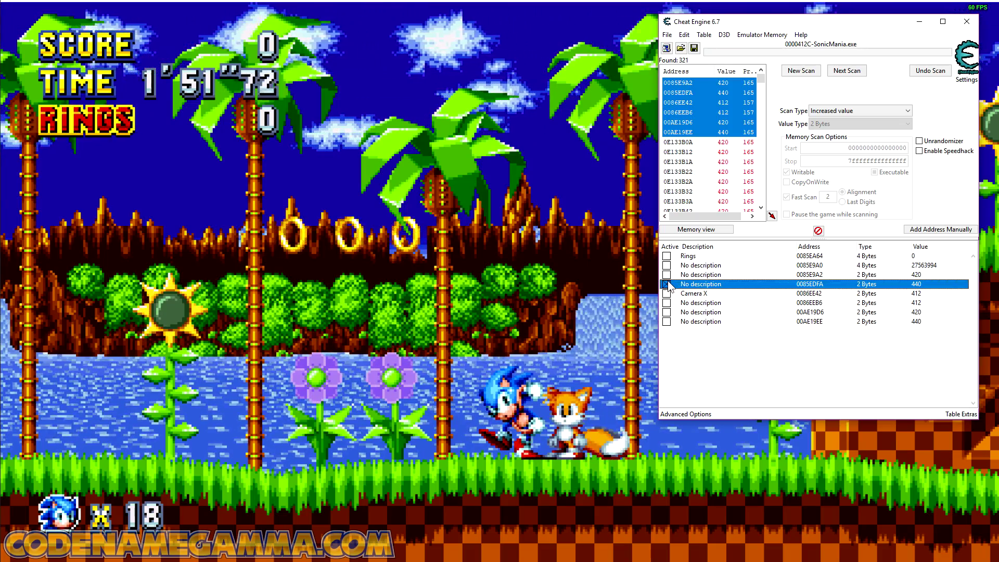
click(514, 270)
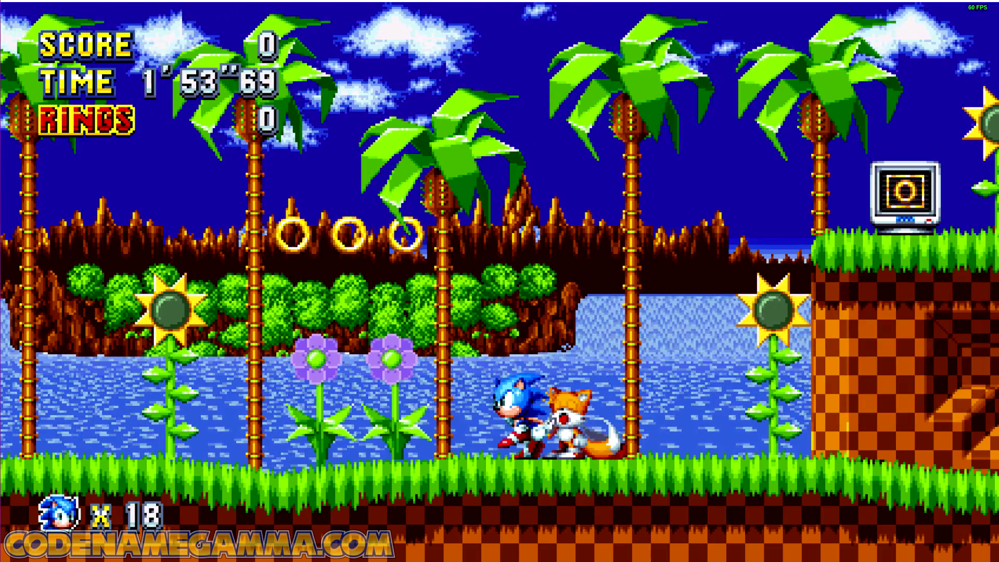
key(Left)
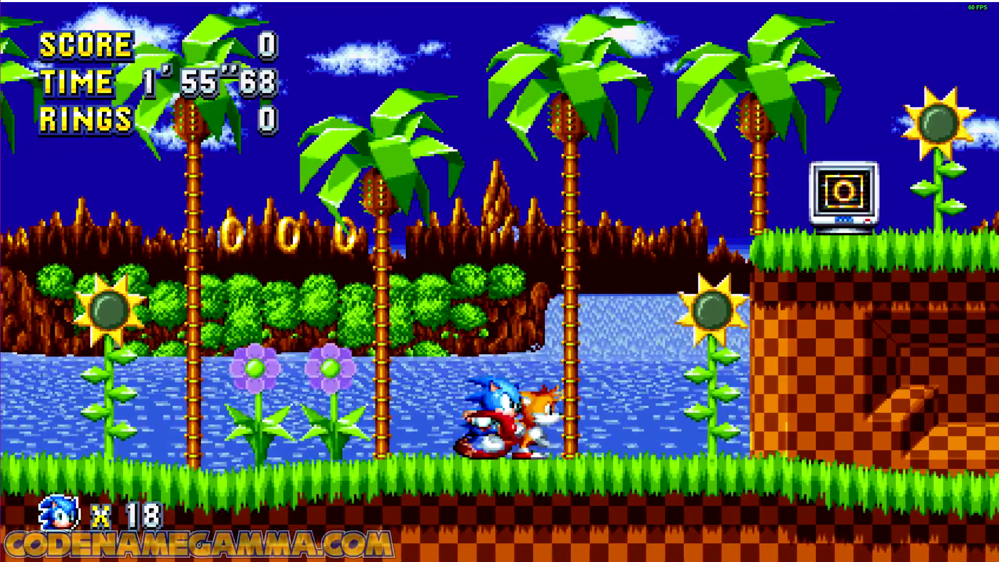
key(Right)
key(Left)
key(Right)
key(alt+Tab)
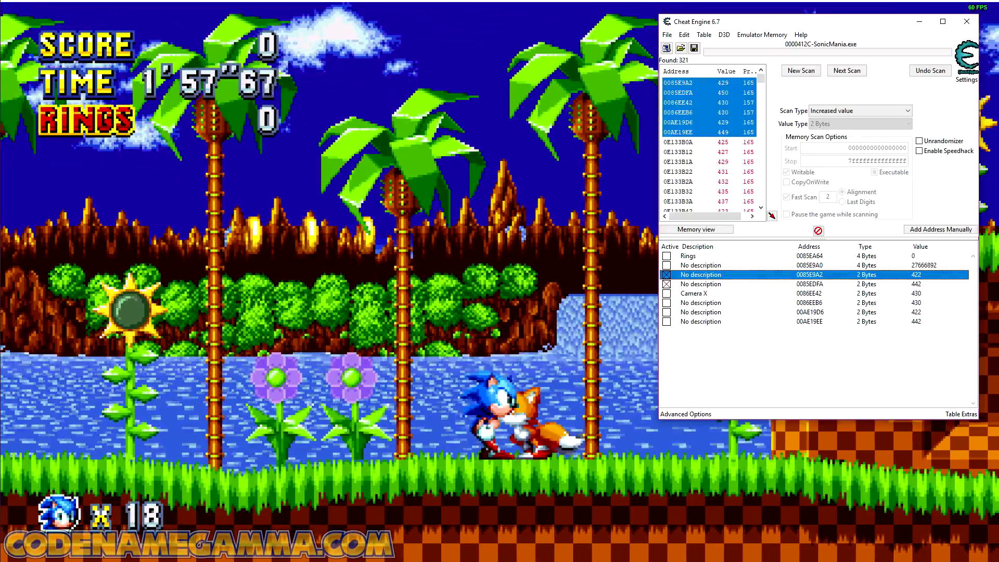
click(524, 291)
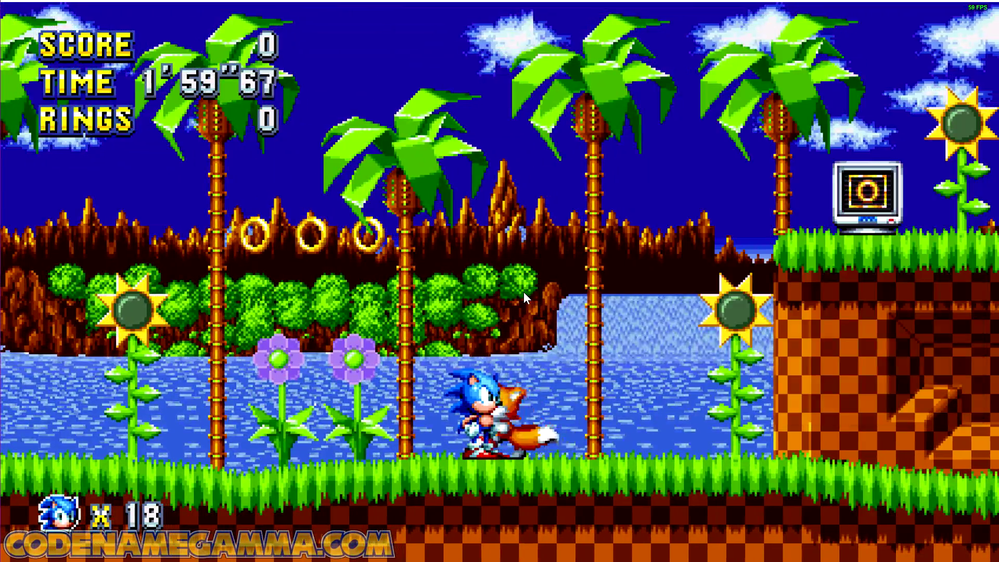
Step: Keep running Sonic right and left in Sonic Mania to see how Tails and Sonic respond, and return to Cheat Engine
key(Right)
key(Left)
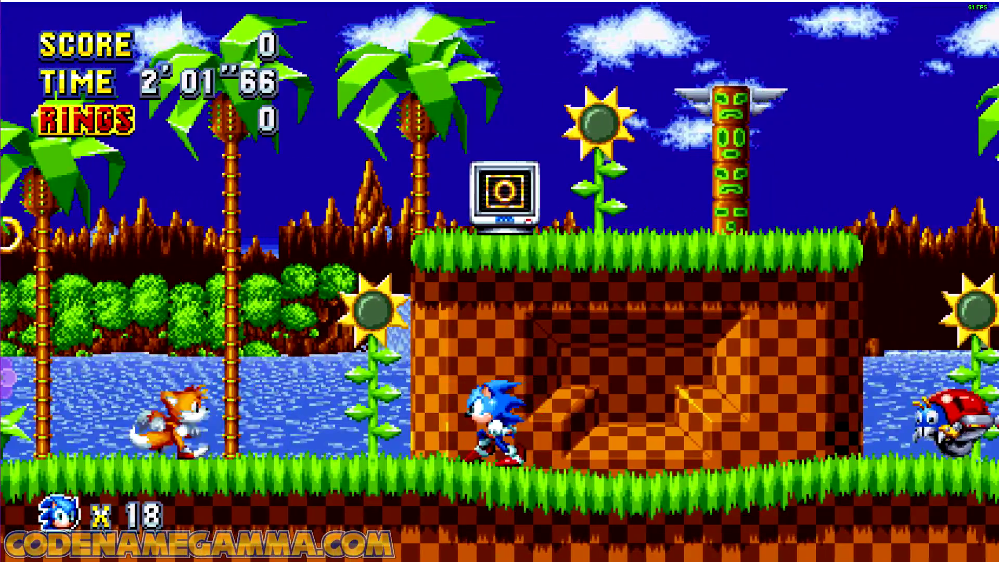
key(Right)
key(Down)
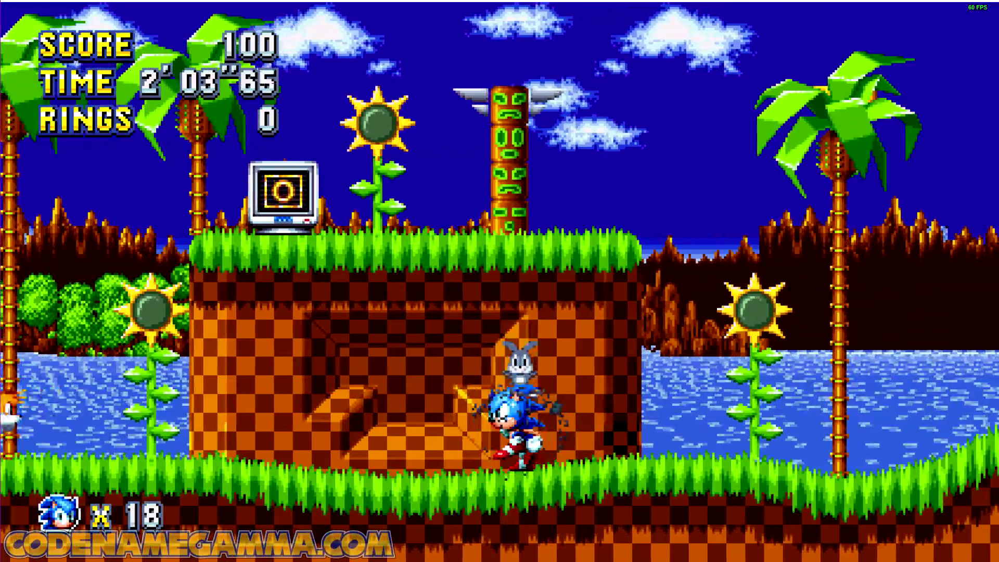
key(Left)
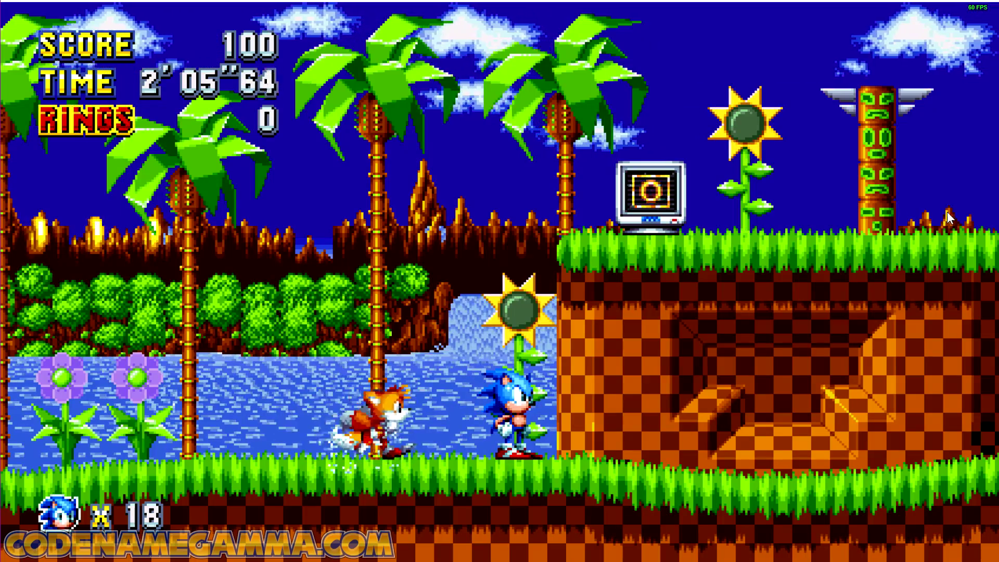
key(alt+Tab)
Step: Change the description of address 0085EDFA to Player 2 X
double_click(701, 284)
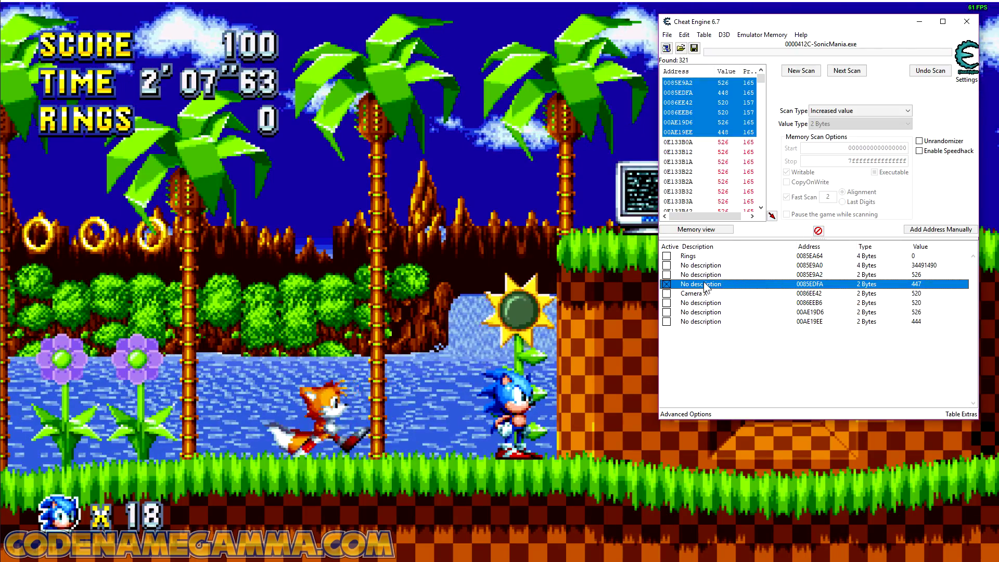
text(Player x)
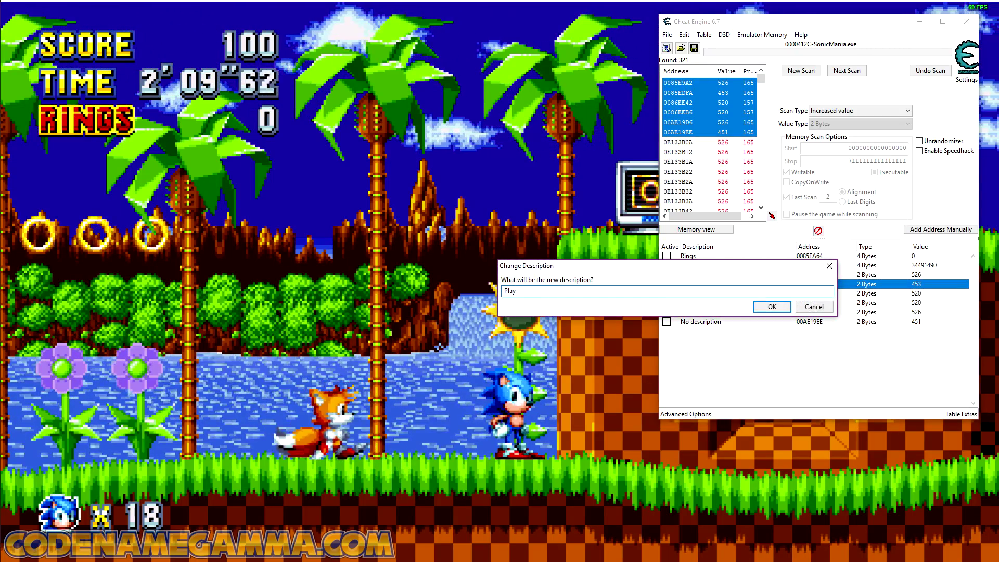
key(BackSpace)
key(BackSpace)
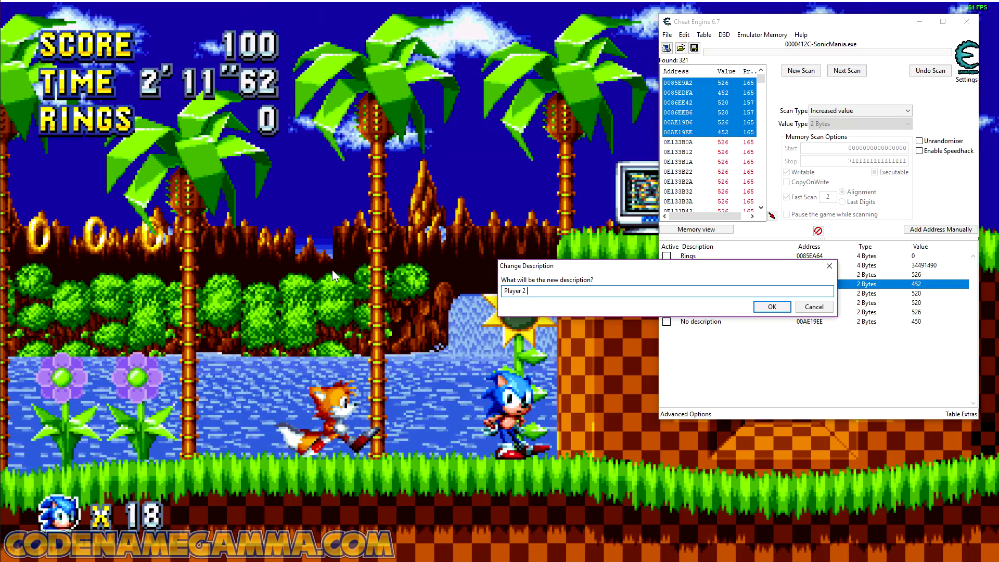
text(2 X)
key(Return)
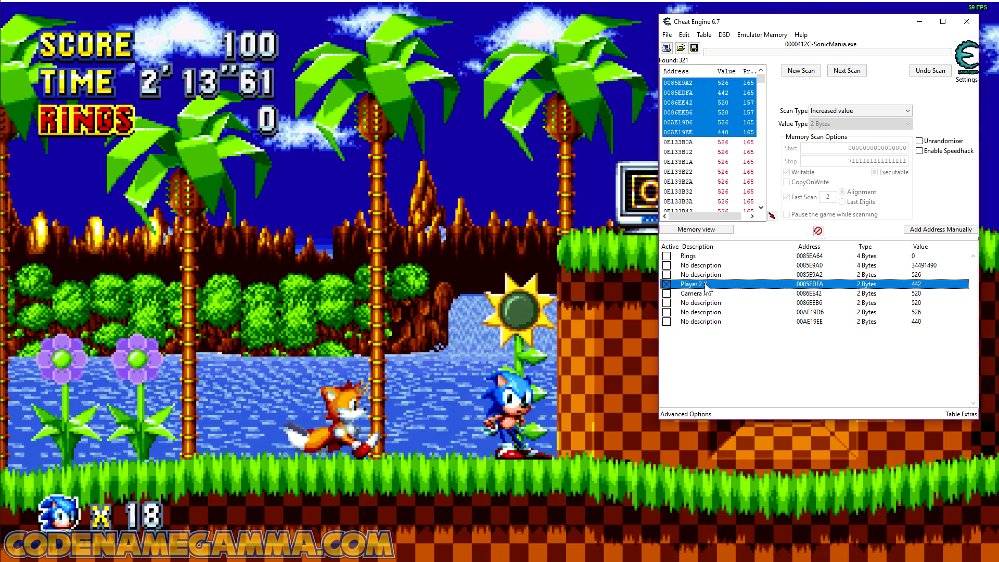
Step: Change the description of address 0085E9A2 to Player 1 X, and unfreeze the Player 2 X address
double_click(701, 274)
text(Player 1 X)
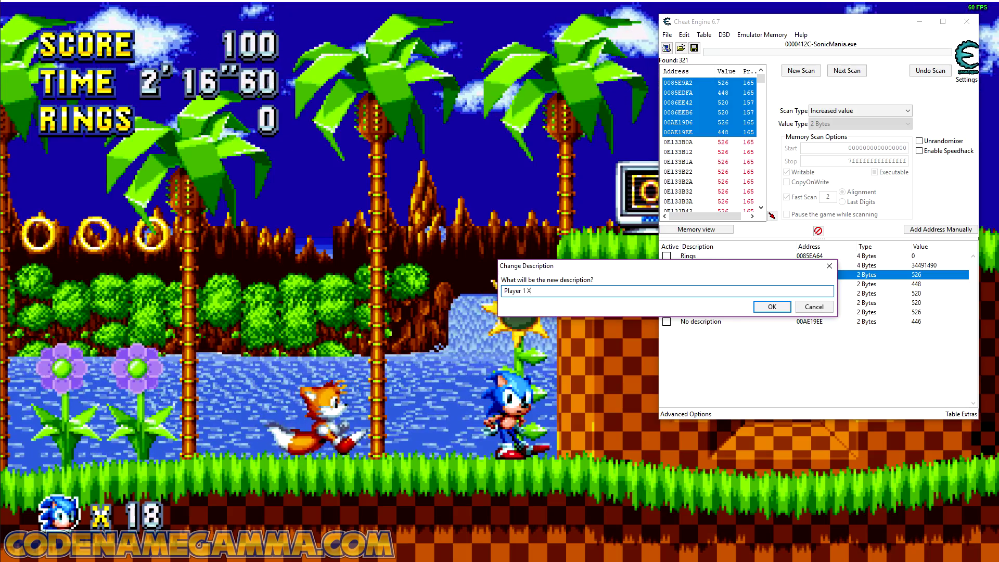
key(Return)
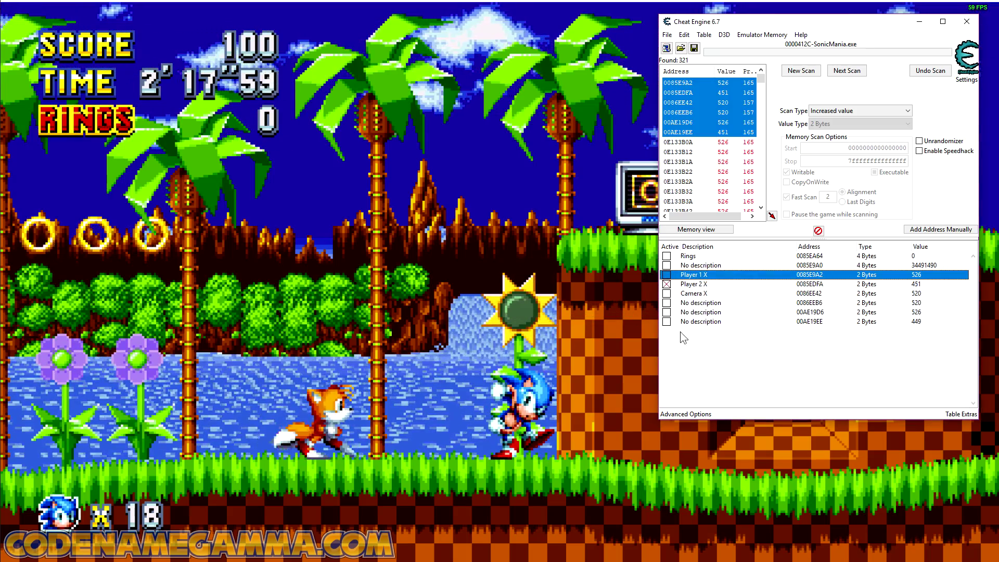
click(667, 284)
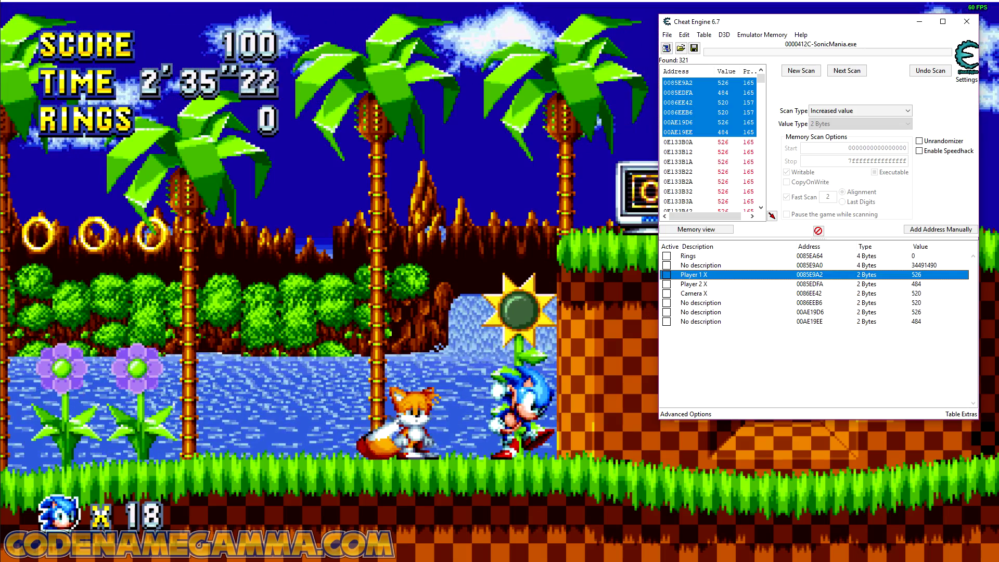
Step: Run and jump with Sonic around the ring monitor platform in Sonic Mania, stop on top of it, and return to Cheat Engine
click(422, 309)
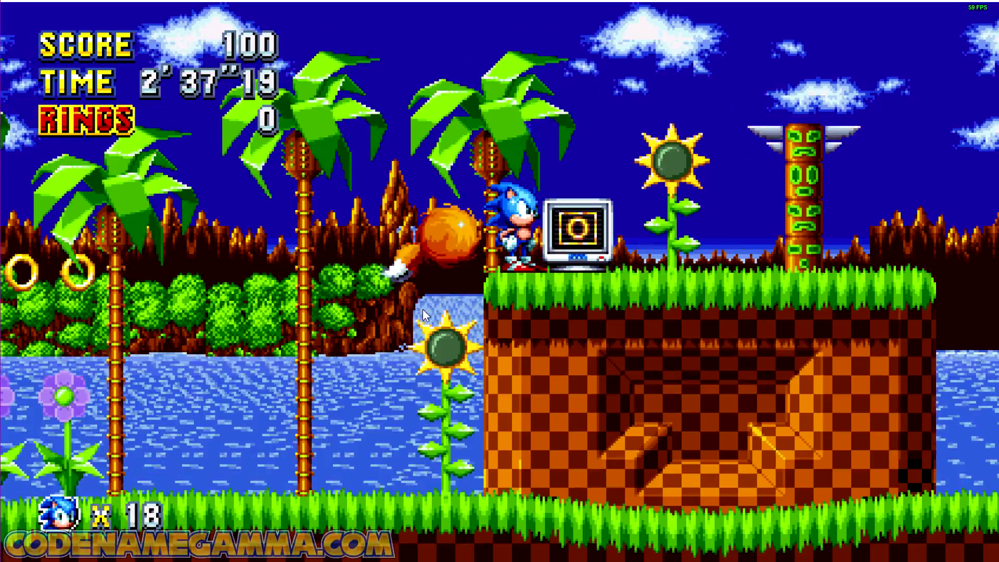
key(a)
key(Right)
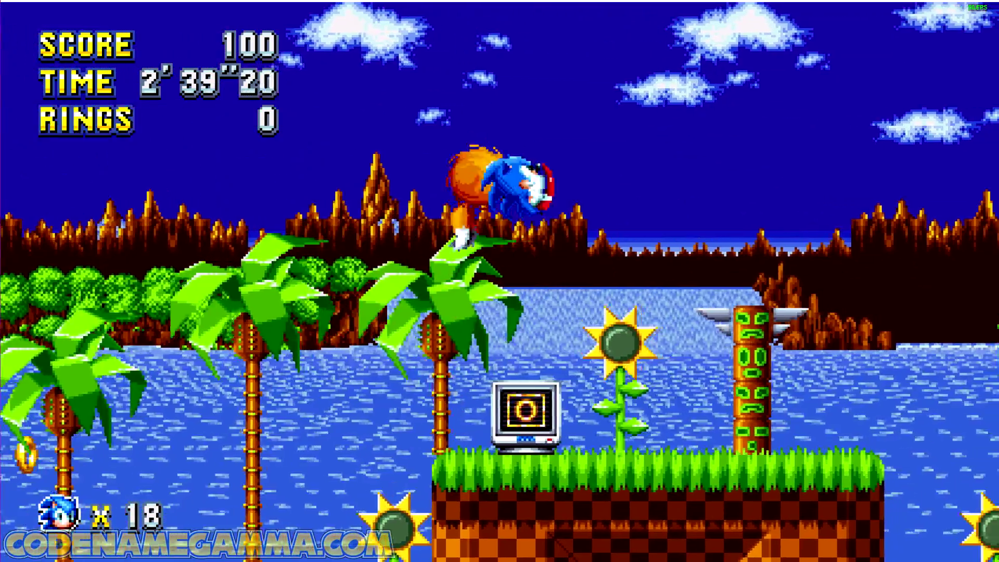
key(Left)
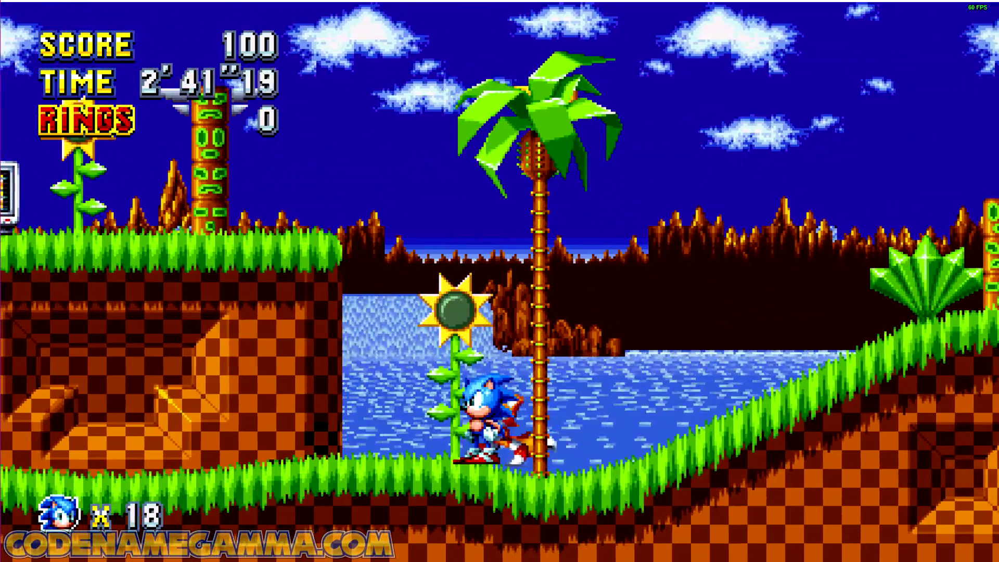
key(space)
key(Left)
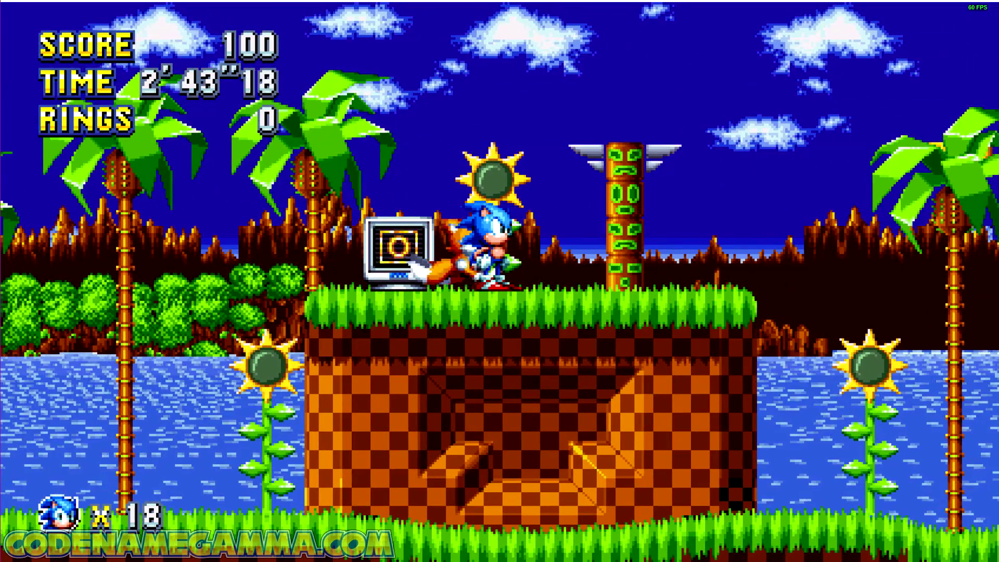
key(alt+Tab)
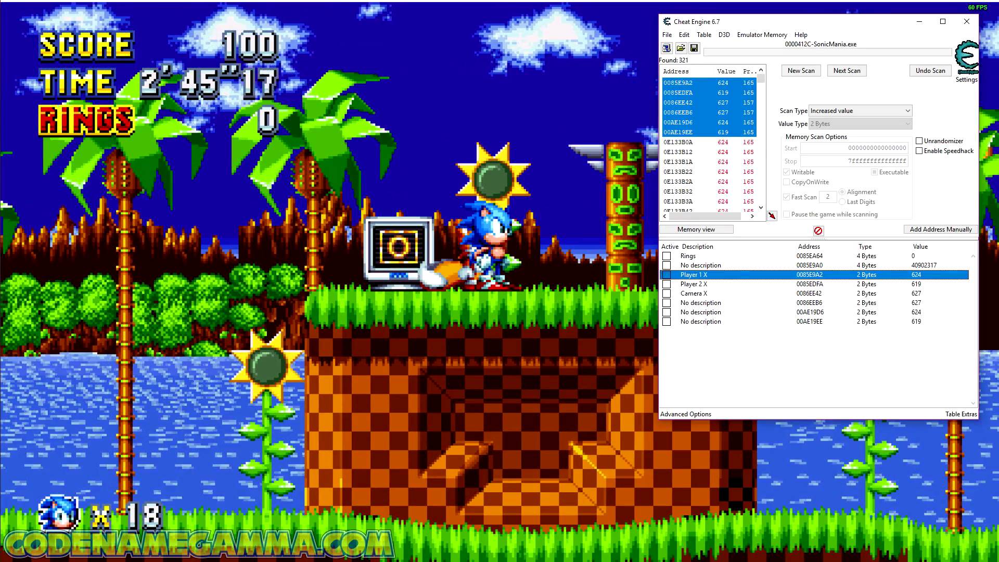
Step: Delete the undescribed addresses 0086EEB6, 00AE19D6 and 00AE19EE from the address list
click(715, 304)
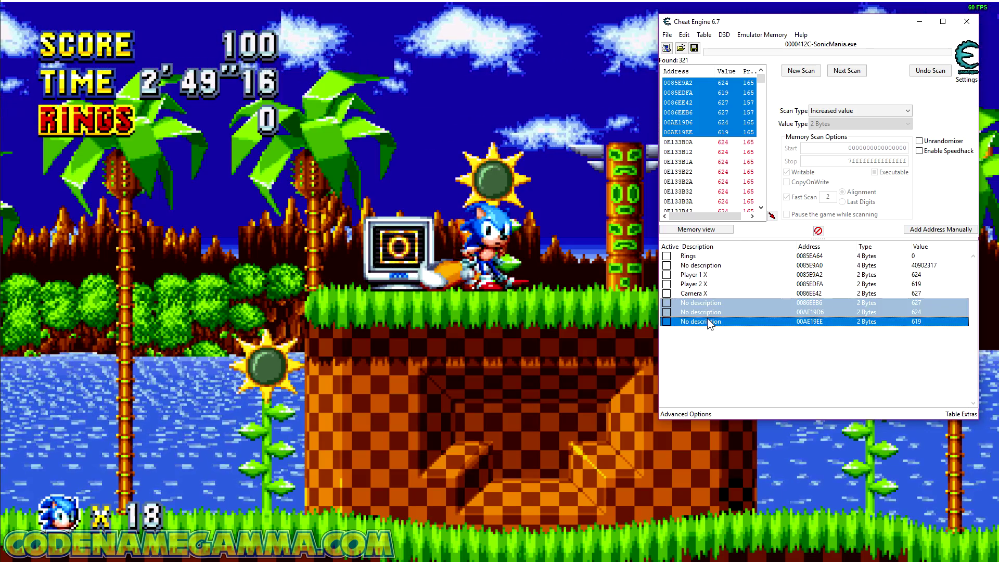
key(Delete)
key(Return)
click(723, 329)
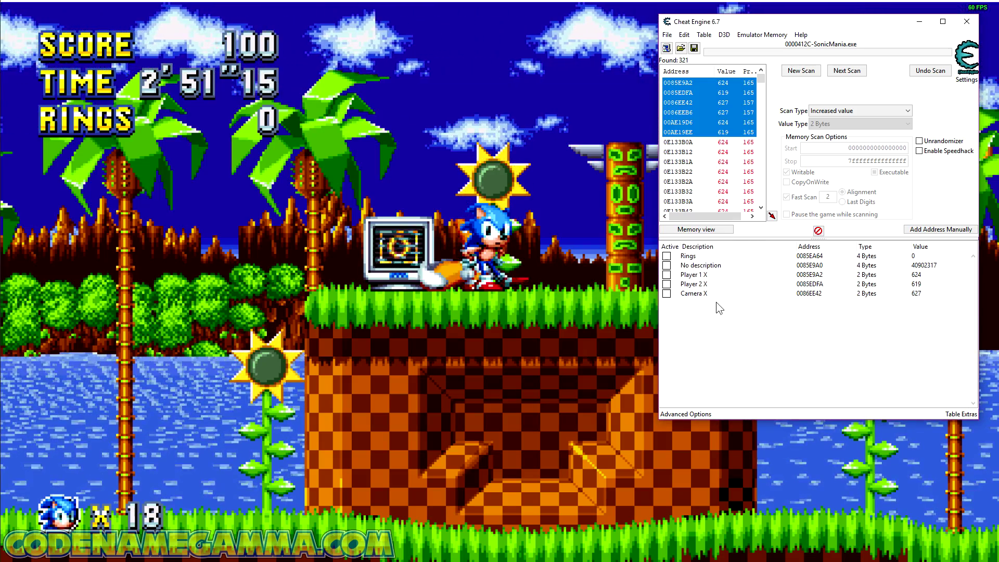
Step: Browse the memory region of Player 1 X and set its display type to 2 Byte decimal
click(725, 277)
right_click(726, 277)
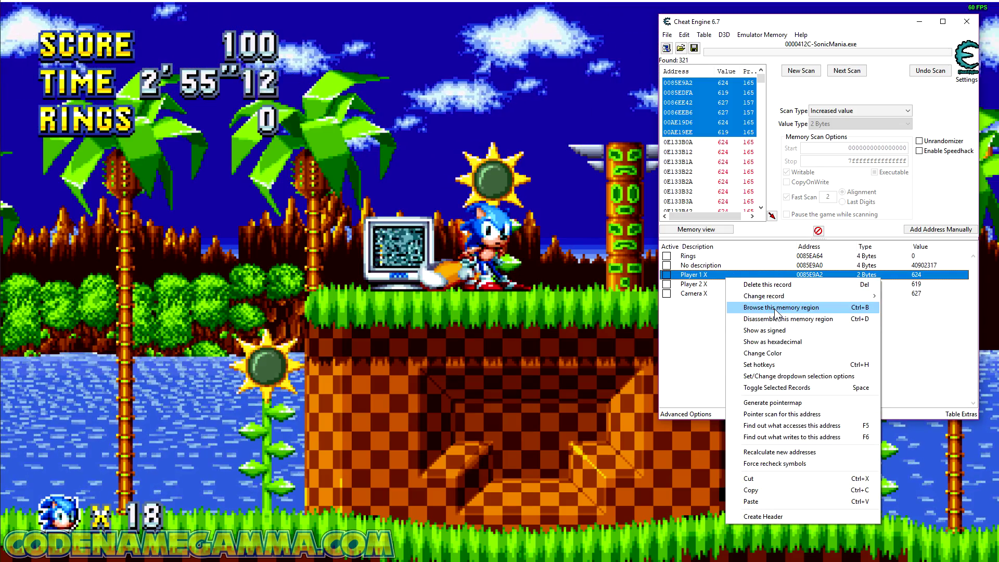
click(776, 308)
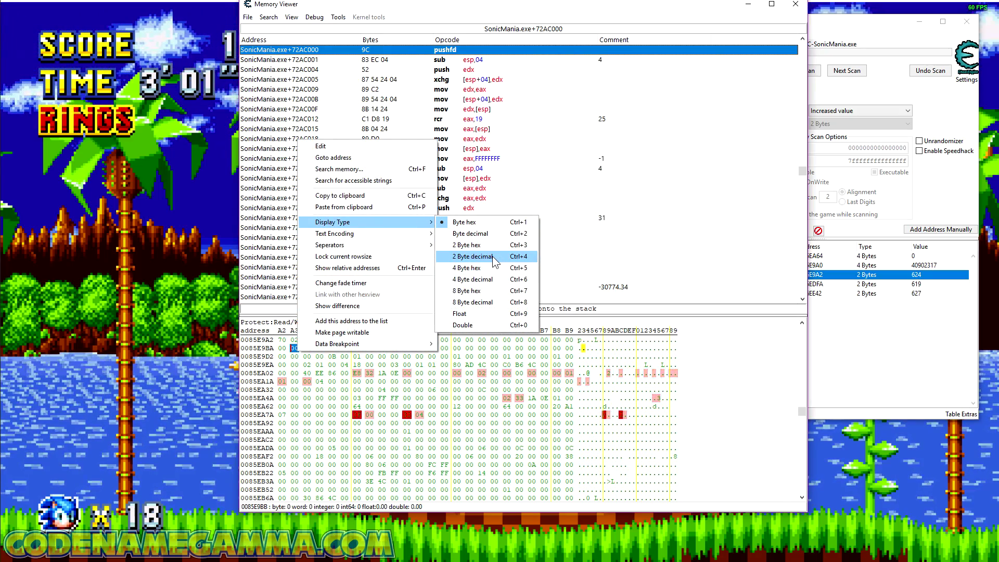
click(493, 258)
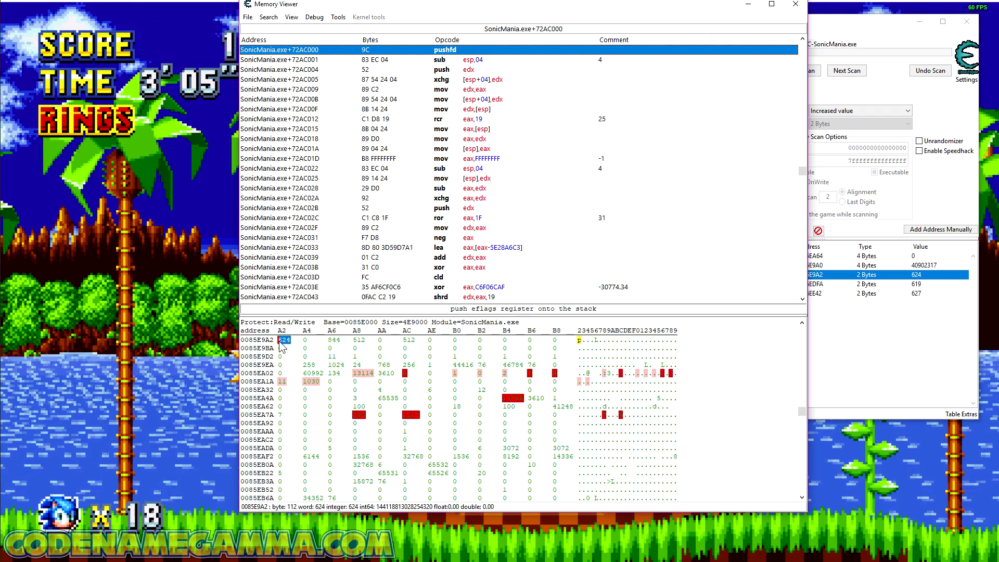
Step: Add the 2-byte addresses 0085E9A6, 0085E9A8 and 0085E9AC from the memory region to the address list
right_click(333, 345)
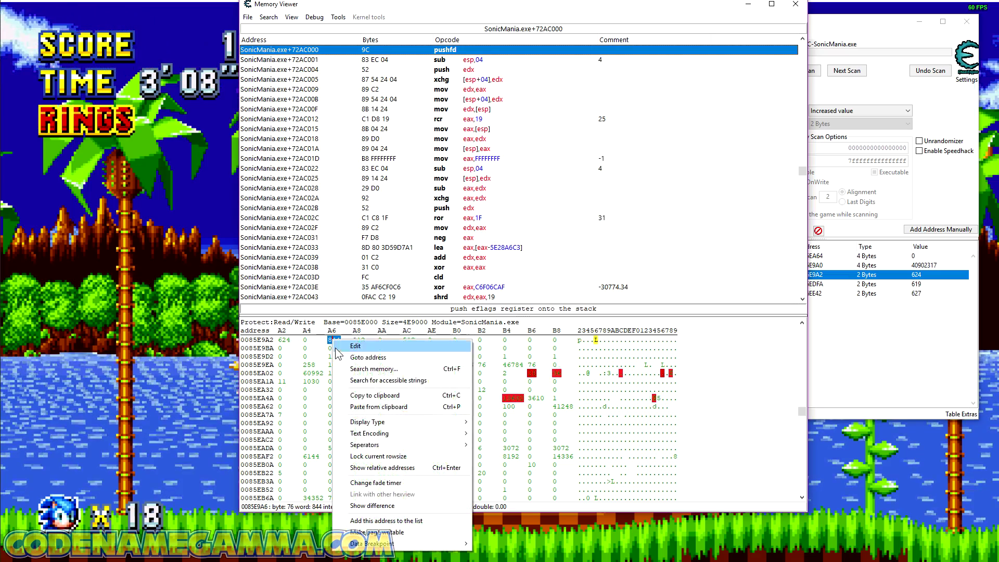
click(375, 521)
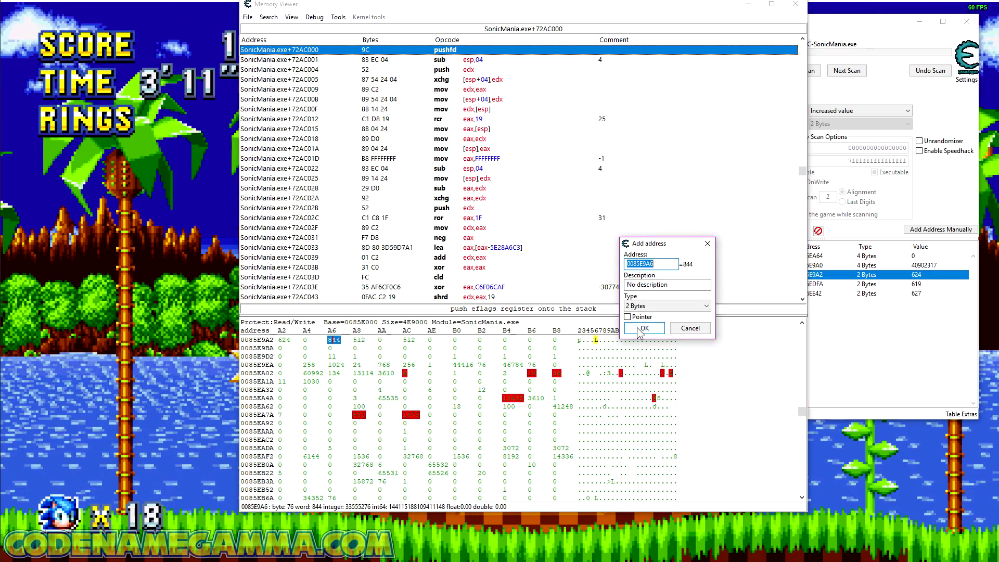
click(644, 329)
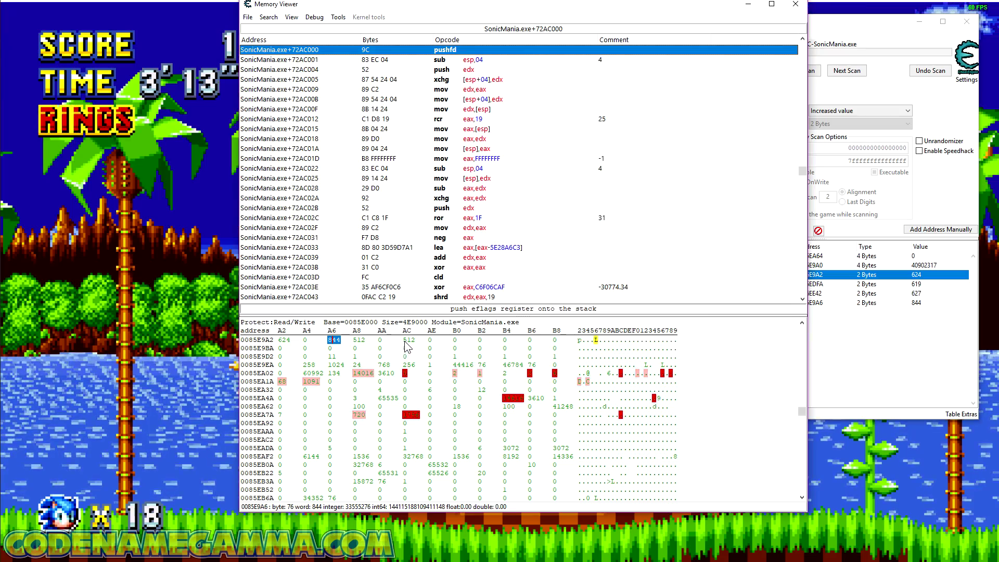
right_click(363, 342)
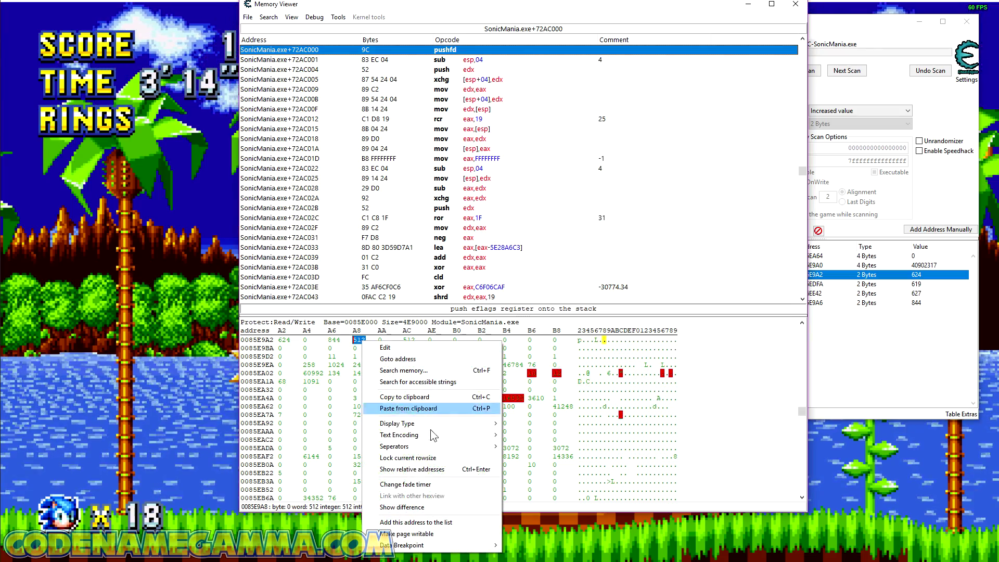
click(438, 522)
click(644, 328)
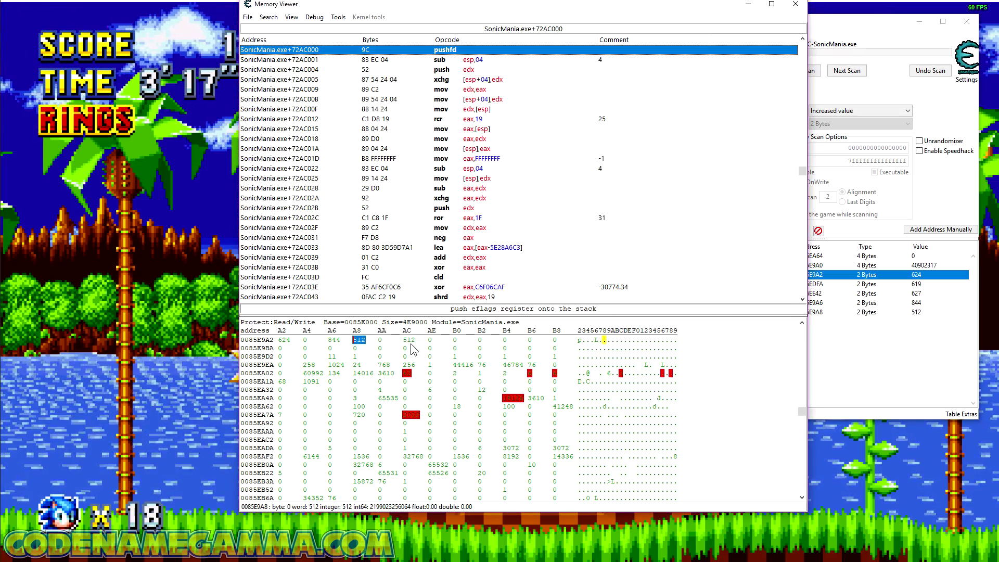
right_click(409, 340)
click(482, 527)
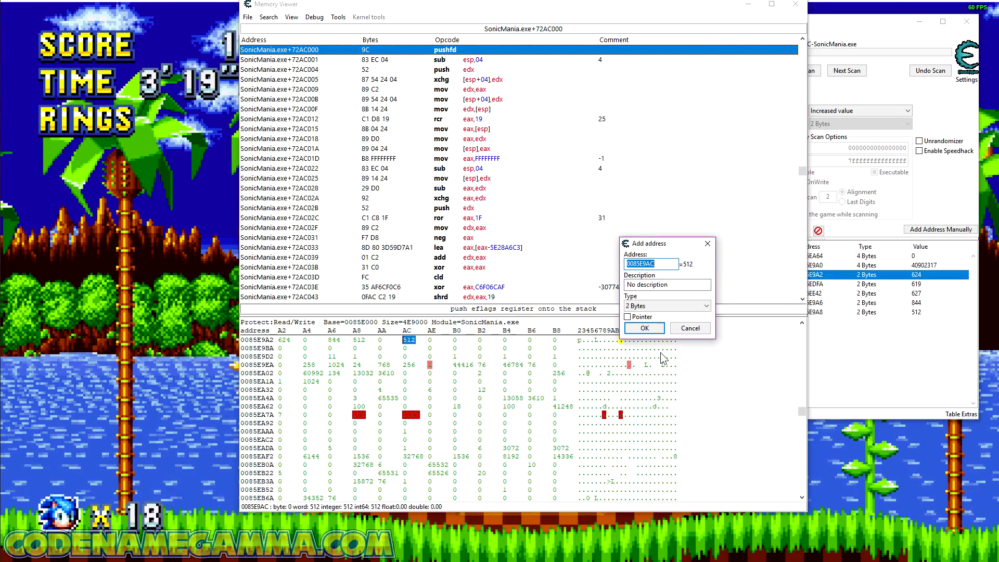
click(644, 328)
Step: Freeze address 0085E9A6, and test it in Sonic Mania by jumping with Sonic and moving right and left
click(845, 451)
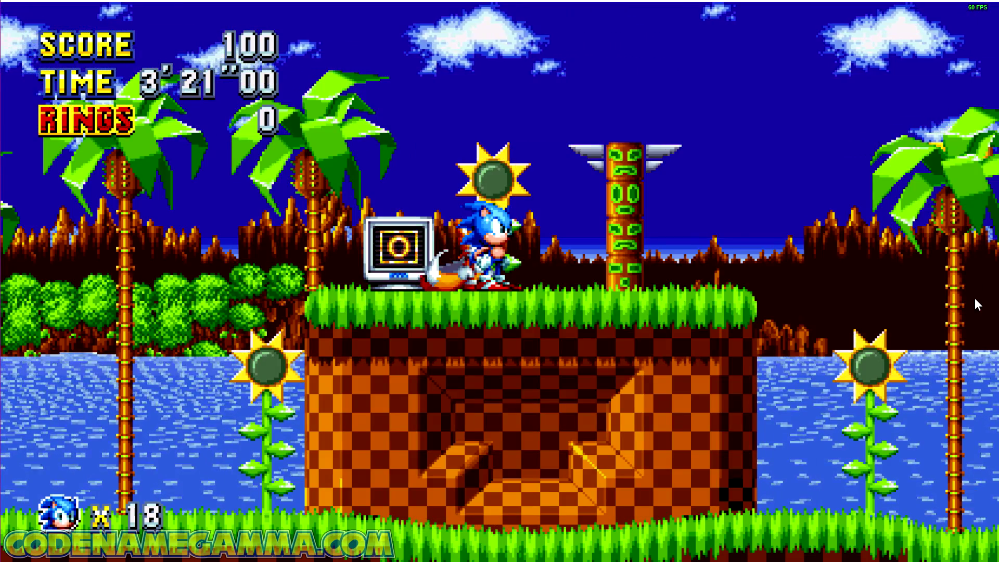
key(alt+Tab)
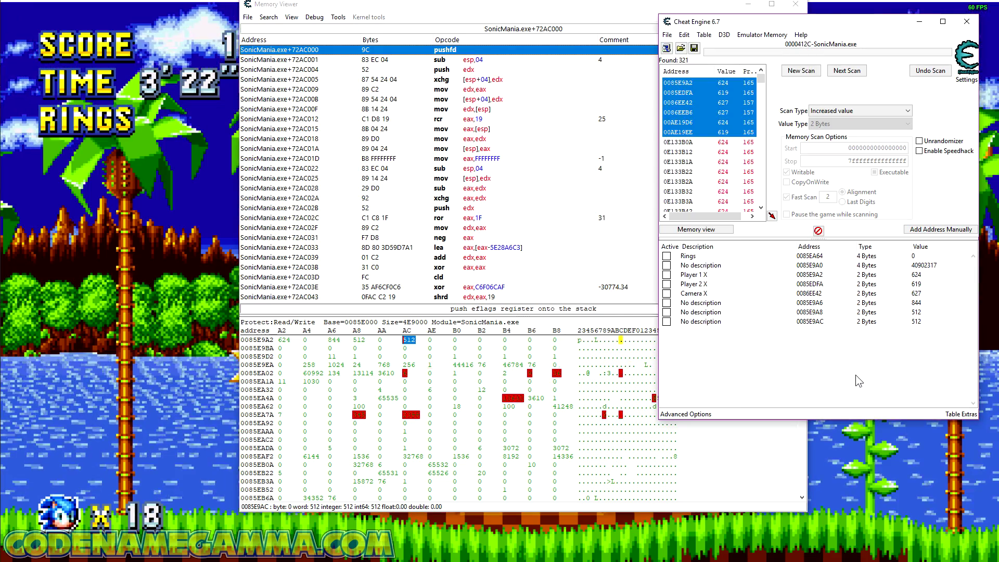
click(667, 303)
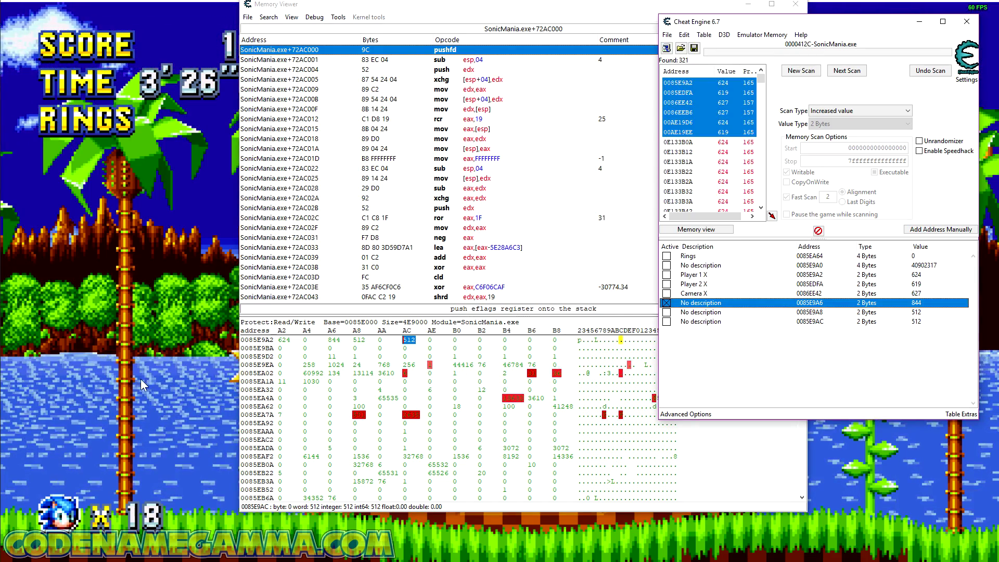
click(891, 491)
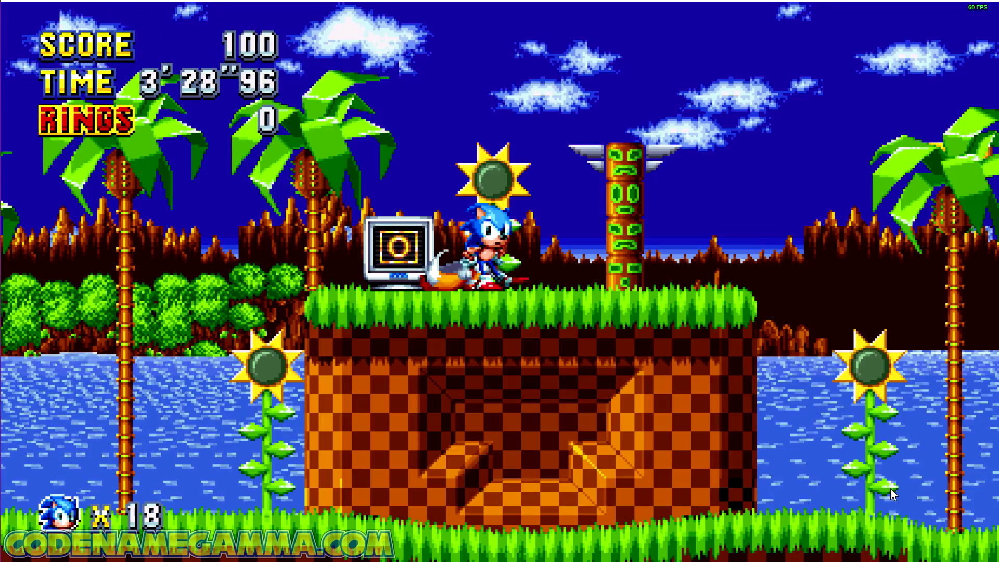
key(a)
key(a)
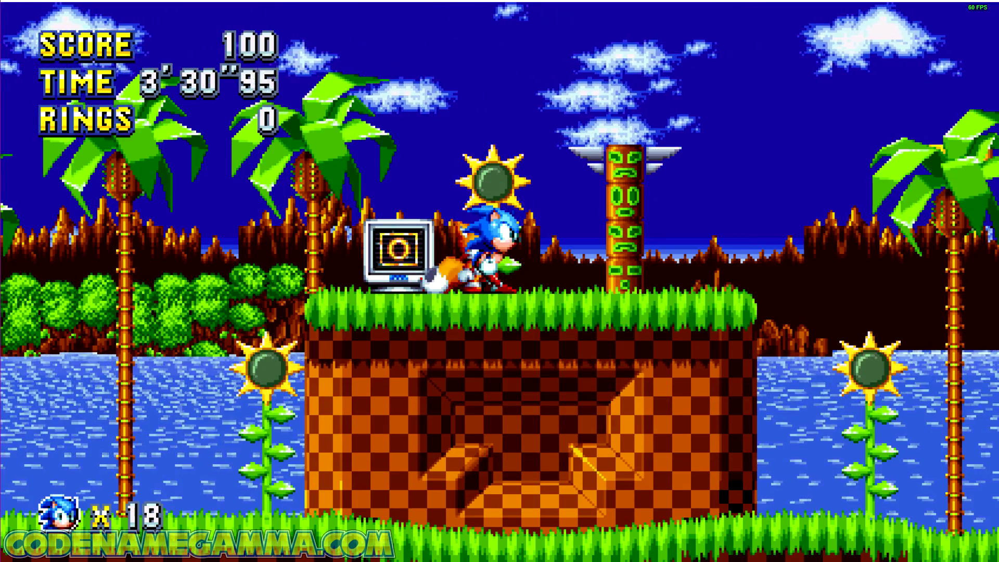
key(Right)
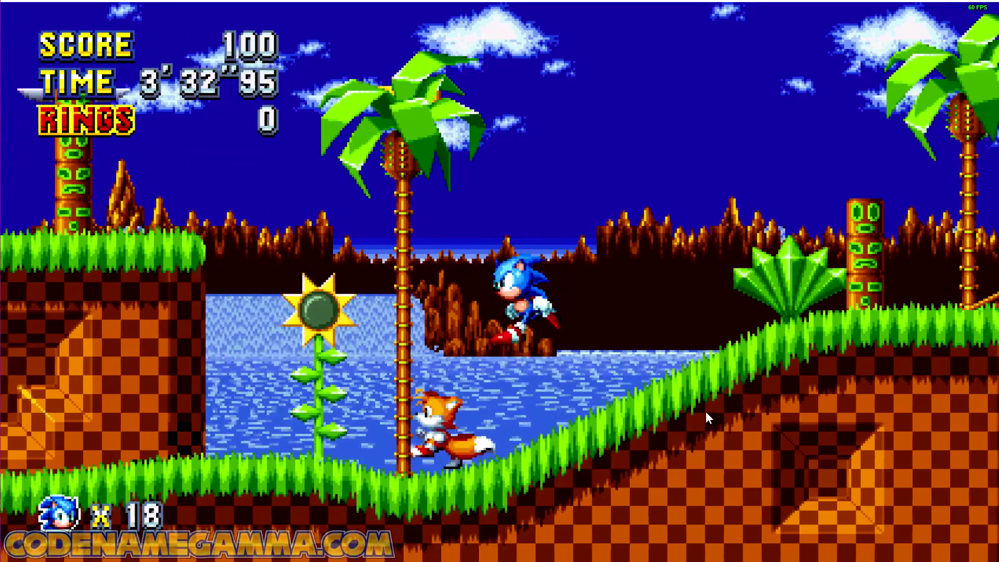
key(Left)
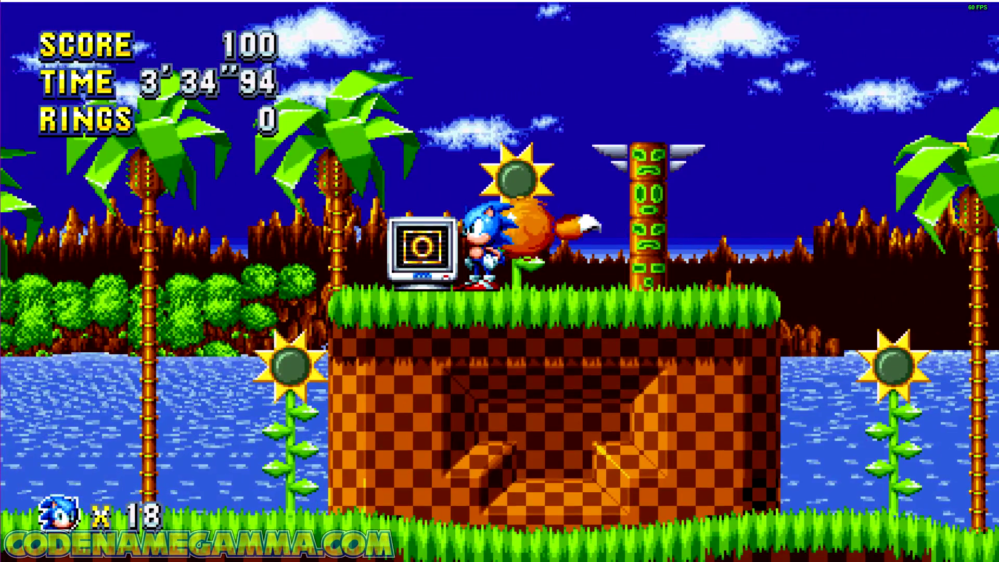
Step: Switch to Cheat Engine and add the 2-byte address 0085EA0C from the memory region to the address list
key(alt+Tab)
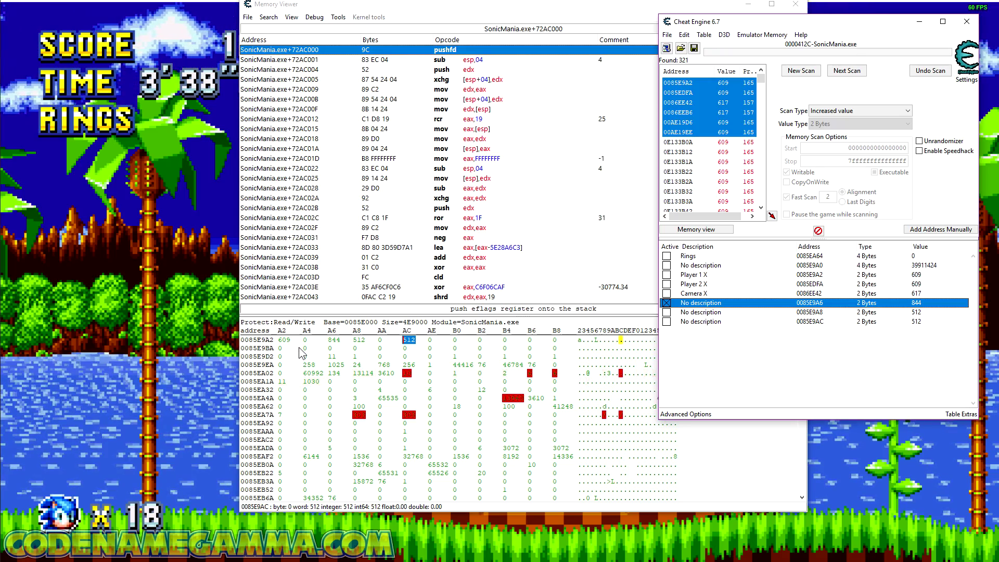
click(281, 342)
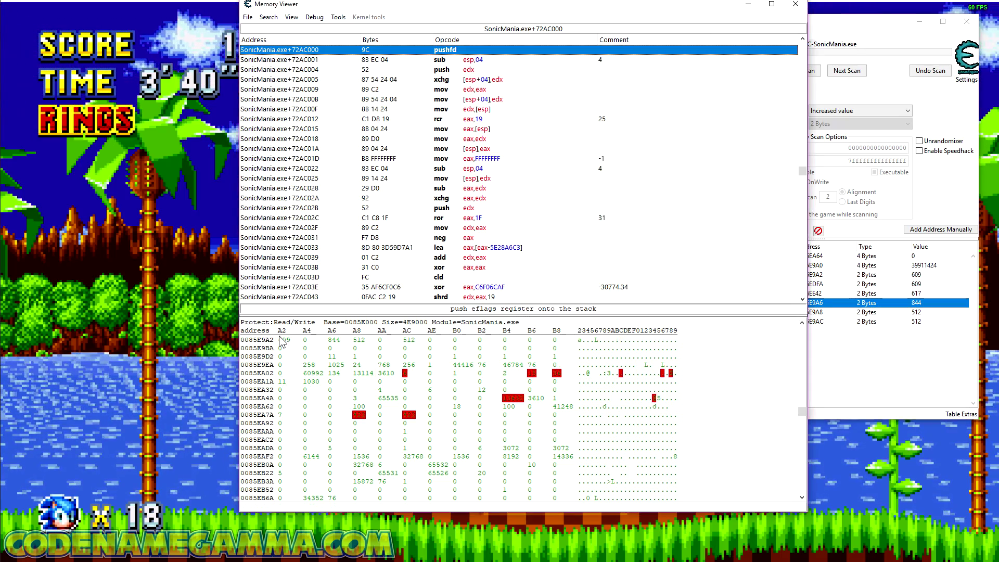
click(332, 341)
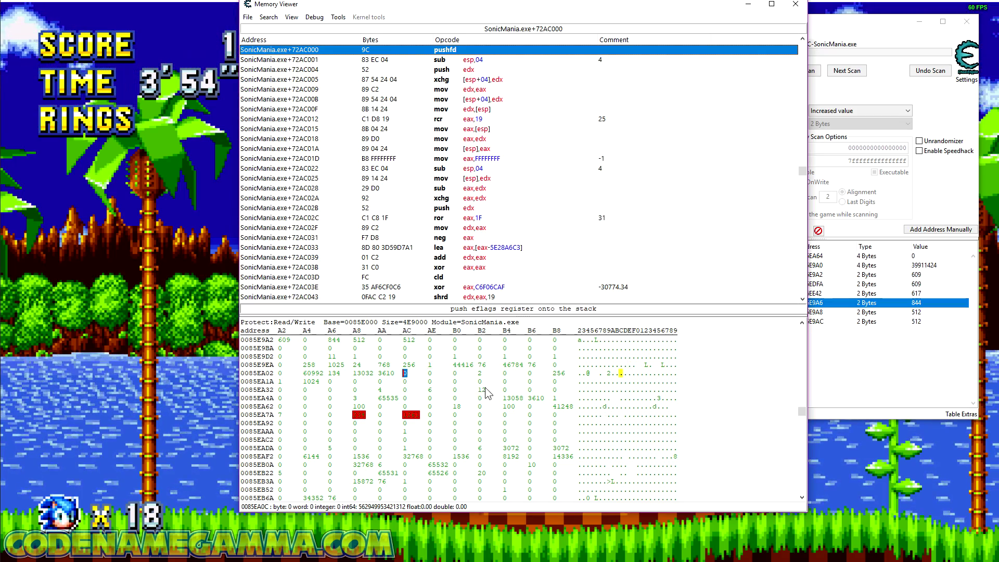
right_click(408, 378)
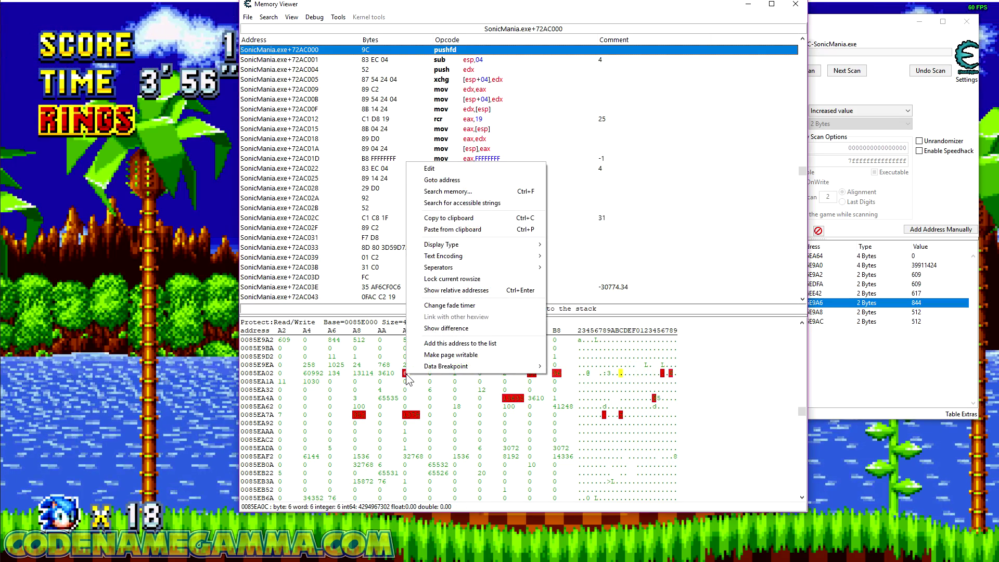
click(477, 346)
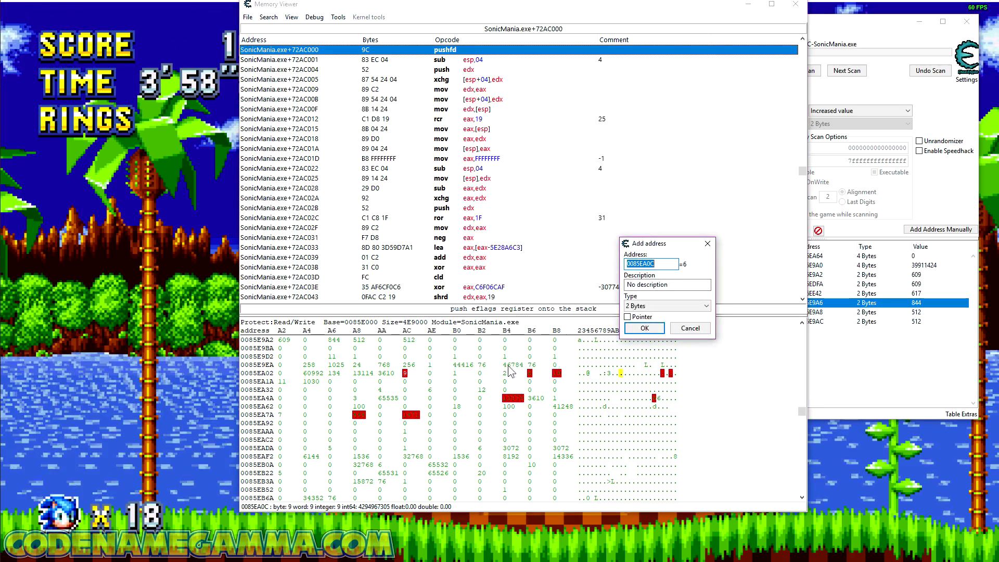
click(644, 328)
click(835, 385)
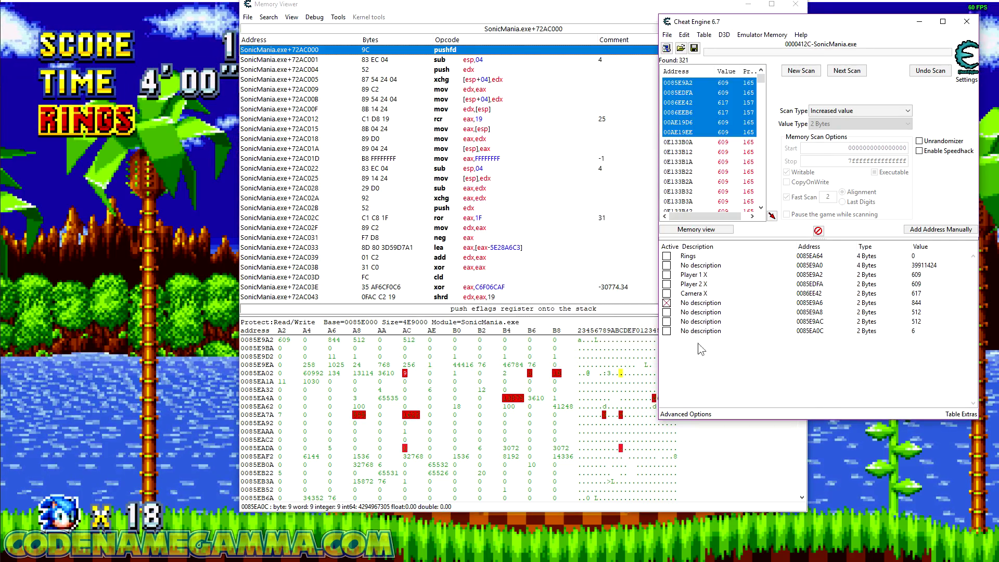
Step: Freeze address 0085EA0C, and test it in Sonic Mania by moving Sonic to the right
click(664, 330)
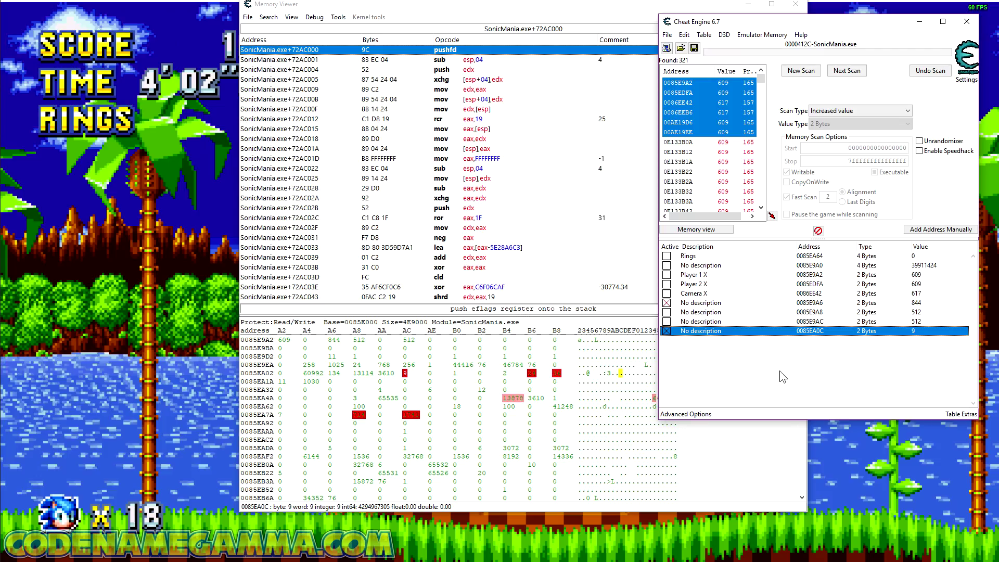
click(885, 467)
key(Right)
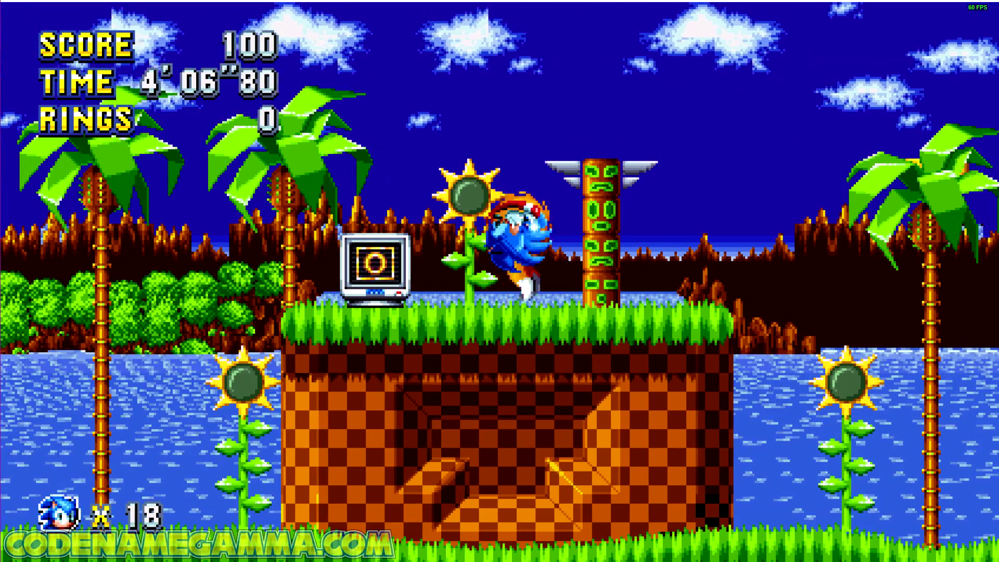
key(Right)
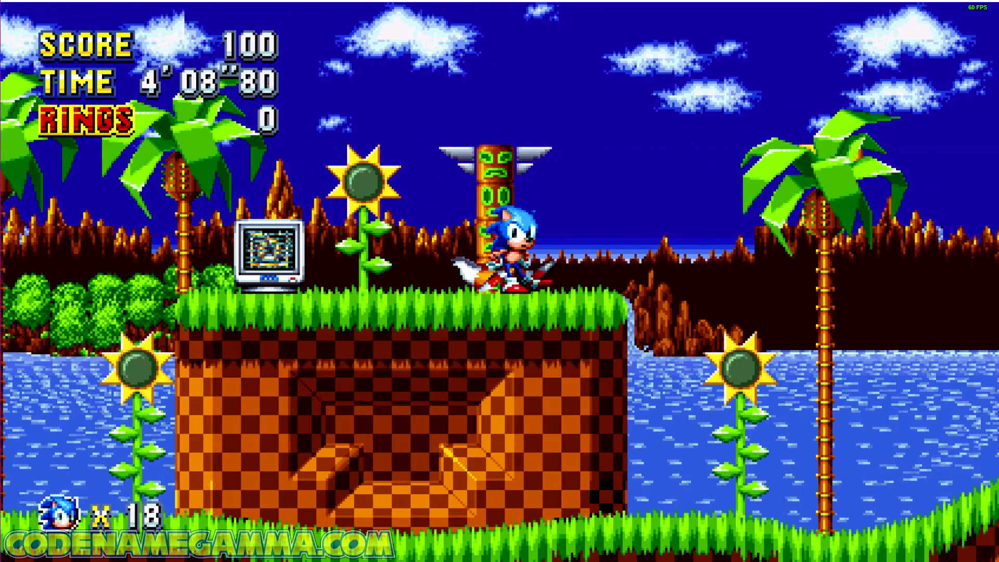
Step: Return to Cheat Engine and set the description of address 0085EA0C to "Sprite Counter"
key(alt+Tab)
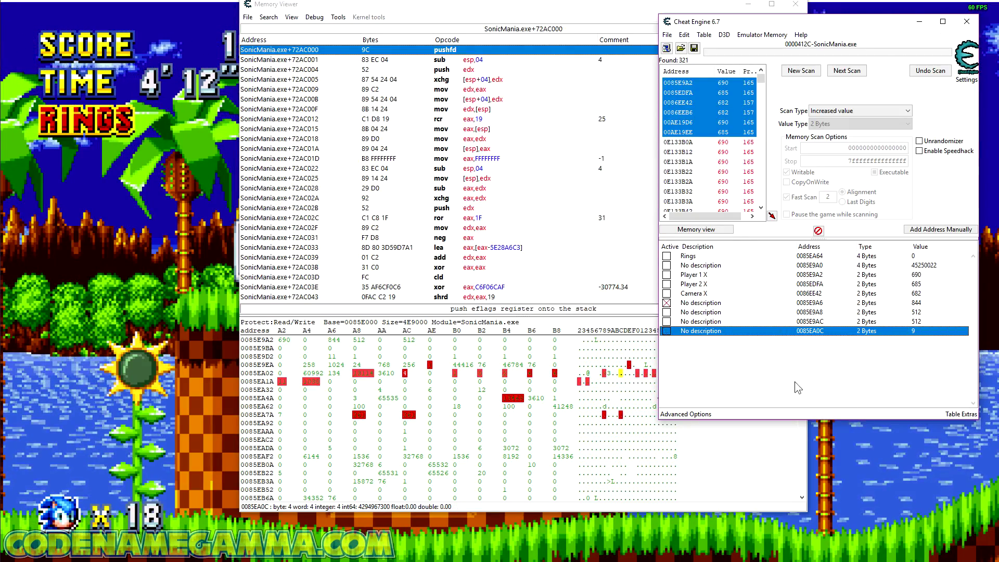
double_click(710, 332)
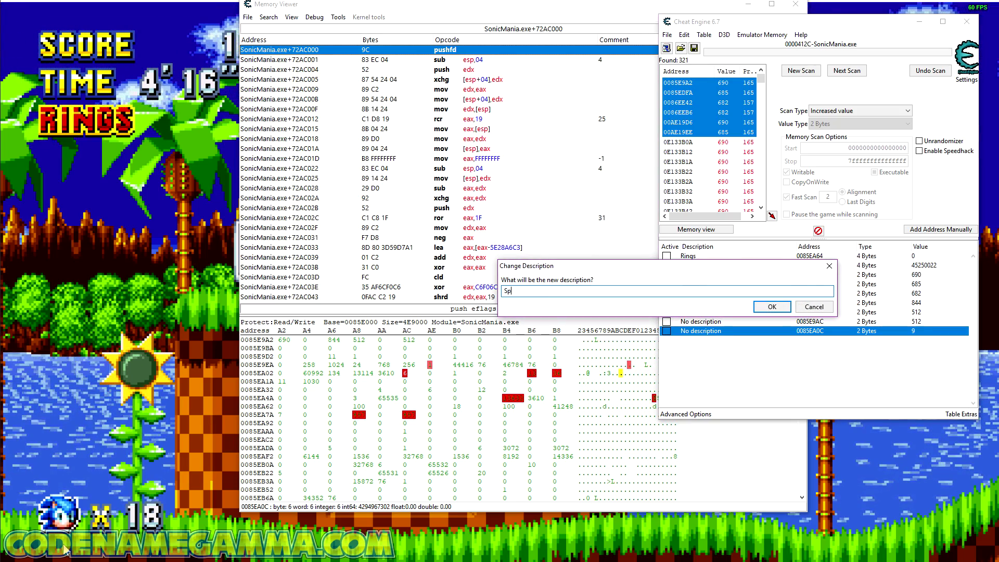
text(Sprite Counter)
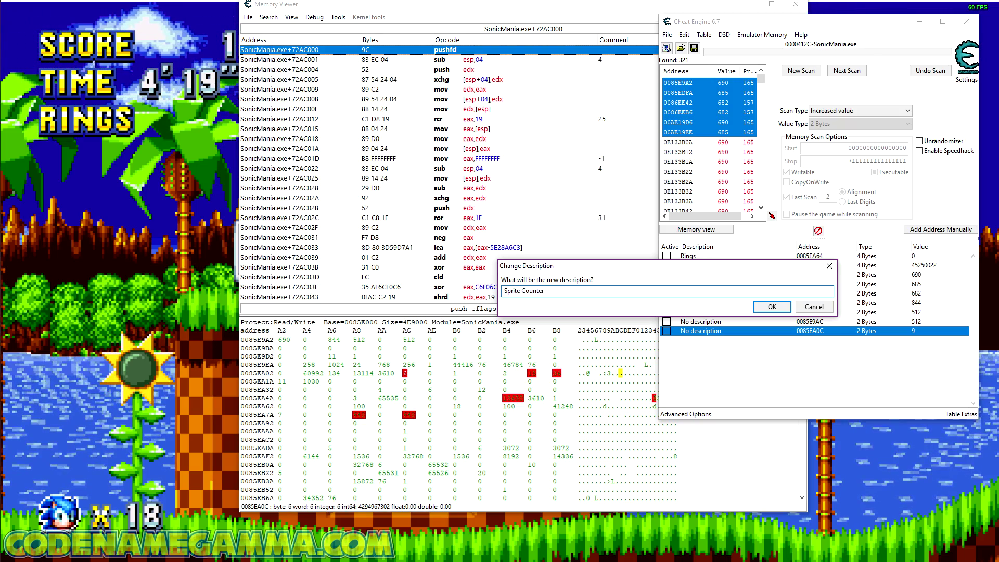
key(Return)
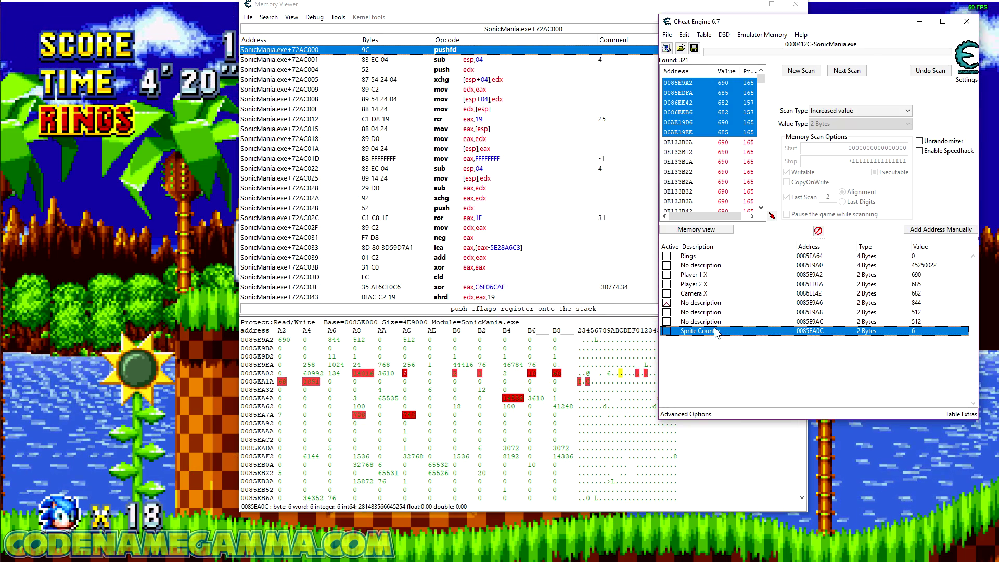
Step: Set the description of address 0085E9A6 to "Player 1 Y" and move the entry directly below Player 1 X
double_click(712, 305)
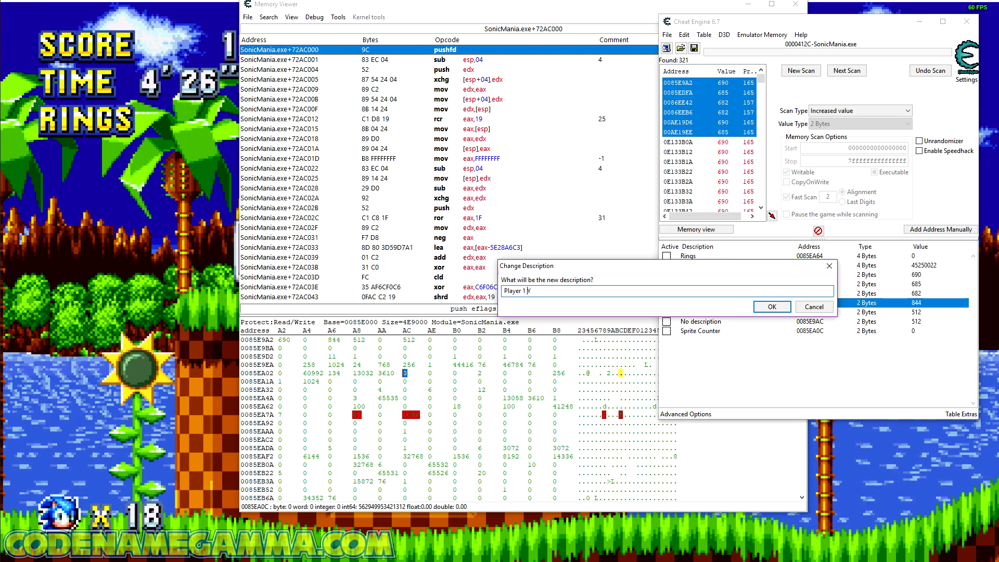
key(Return)
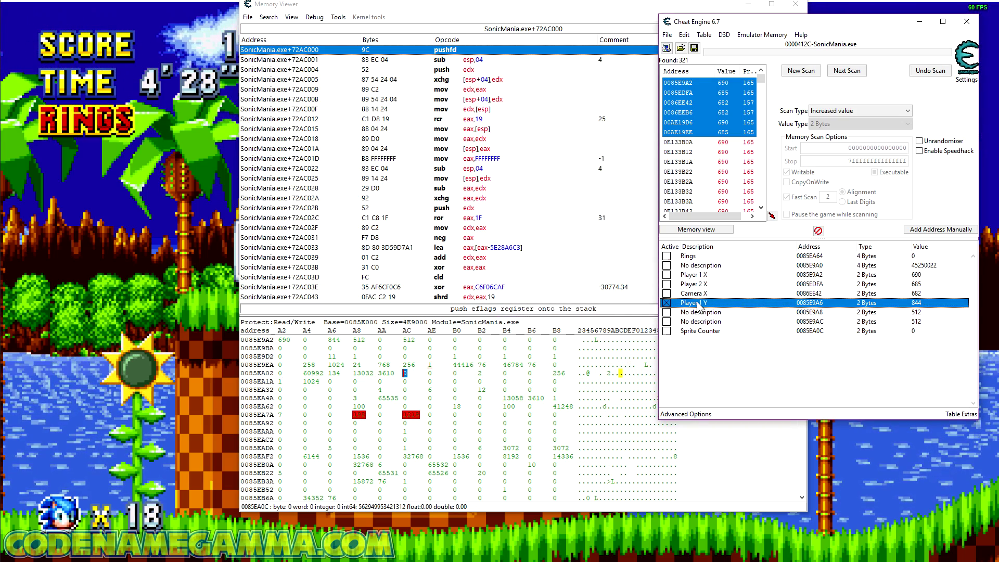
drag(706, 286, 708, 284)
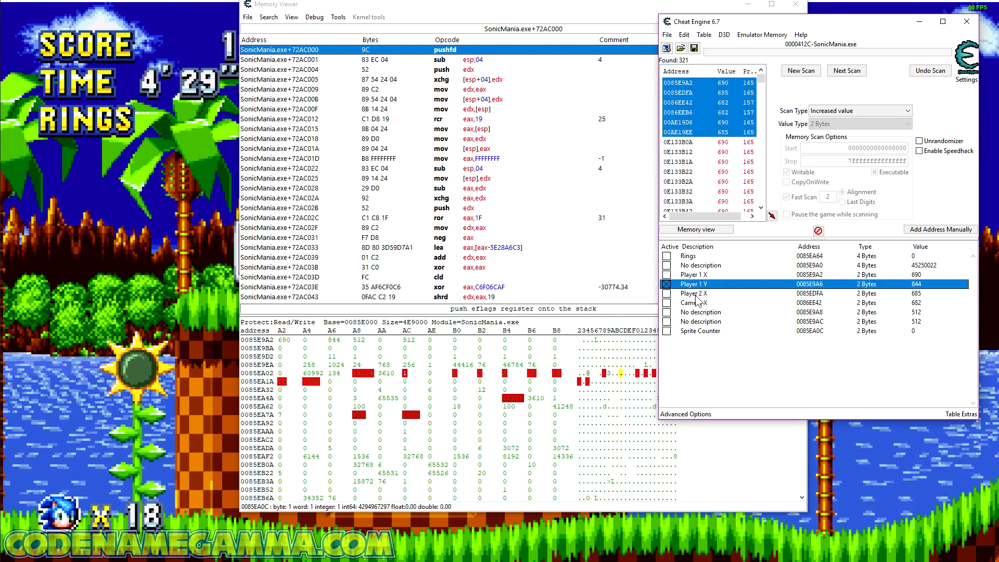
Step: Compare the Player 1 X and Y addresses, and paste a copy of Player 2 X with its address adjusted by 4
click(817, 278)
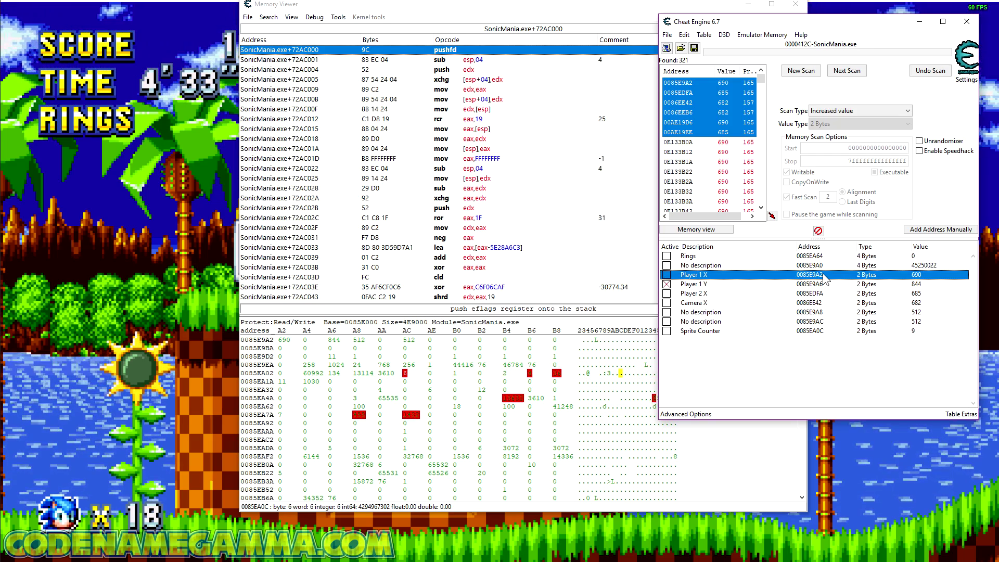
click(816, 285)
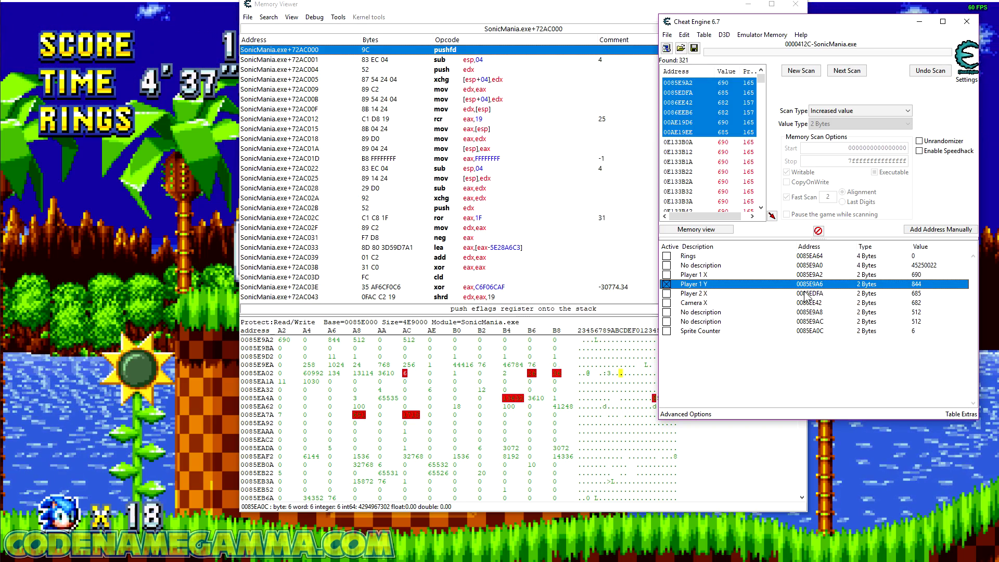
click(710, 294)
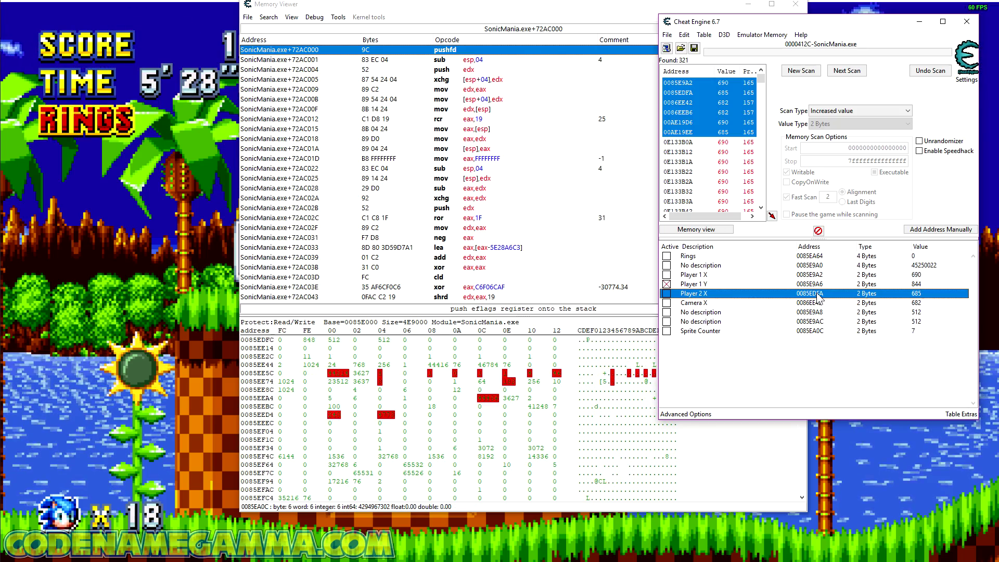
right_click(819, 297)
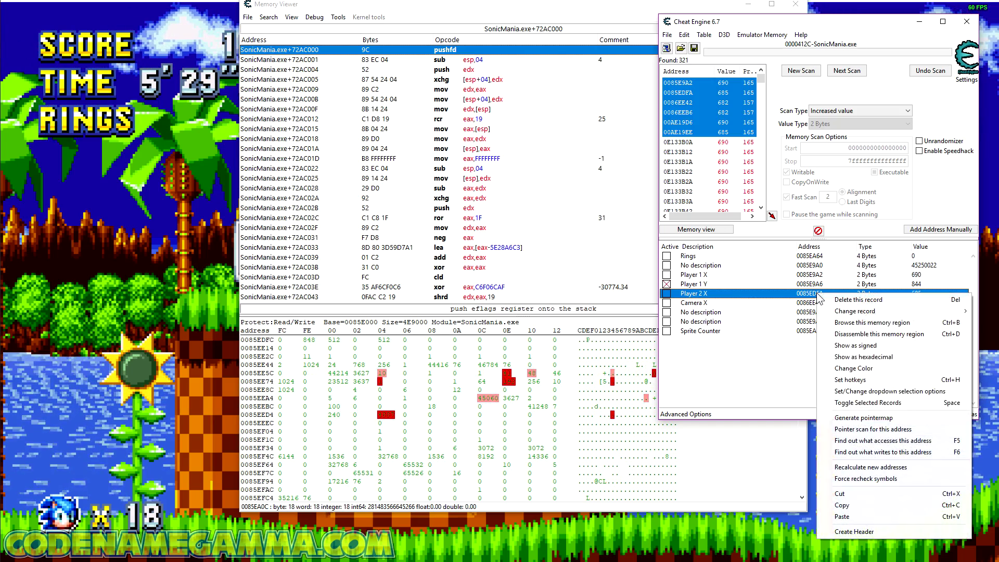
click(875, 505)
right_click(816, 299)
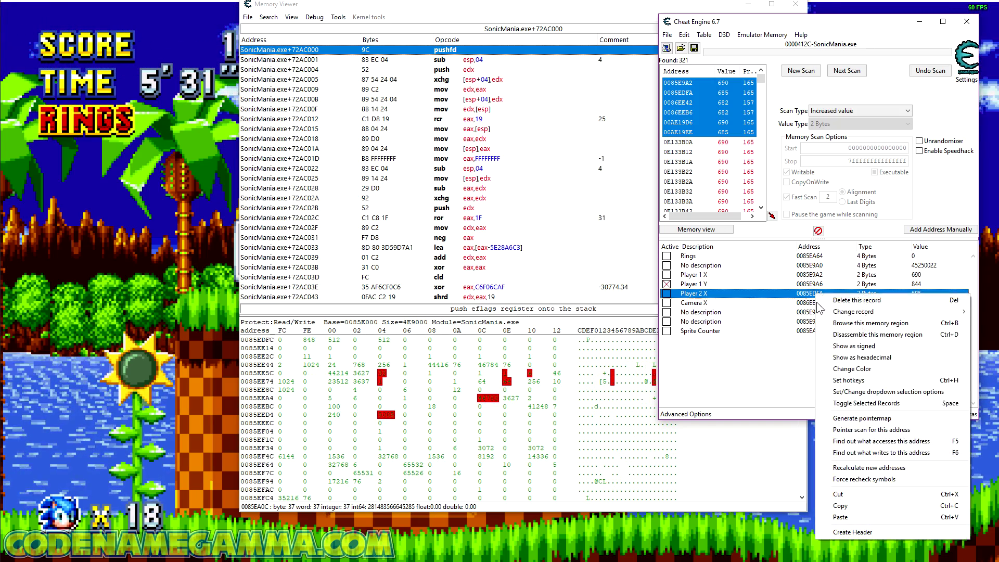
click(878, 516)
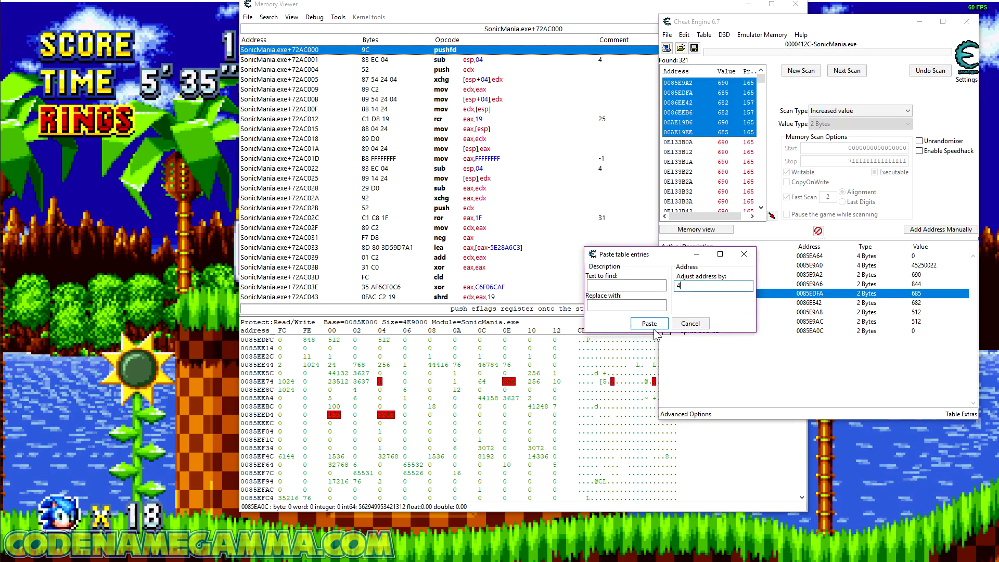
text(4)
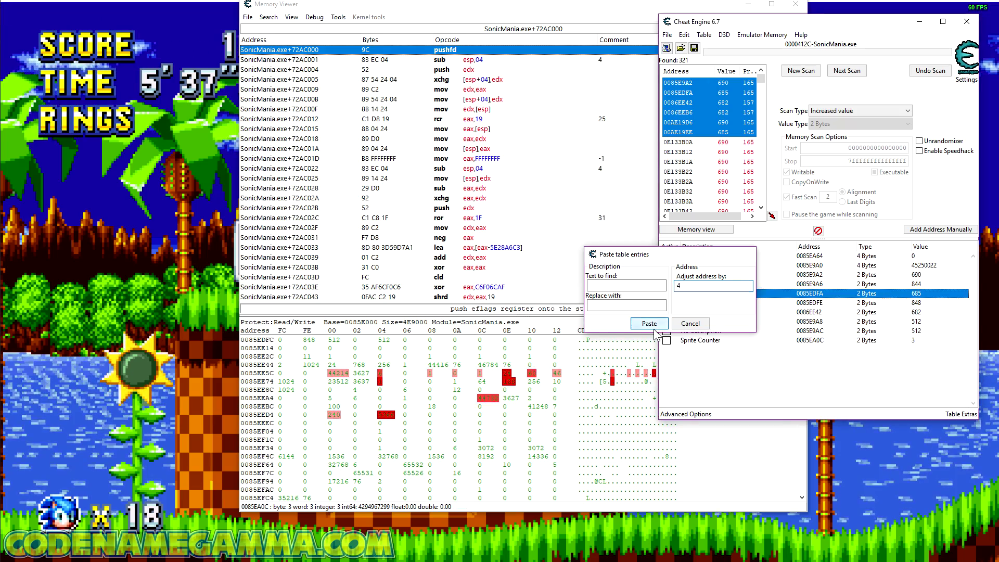
click(654, 328)
Step: Check the pasted entry's address against the other player addresses, and set its description to "Player 2 Y"
click(699, 303)
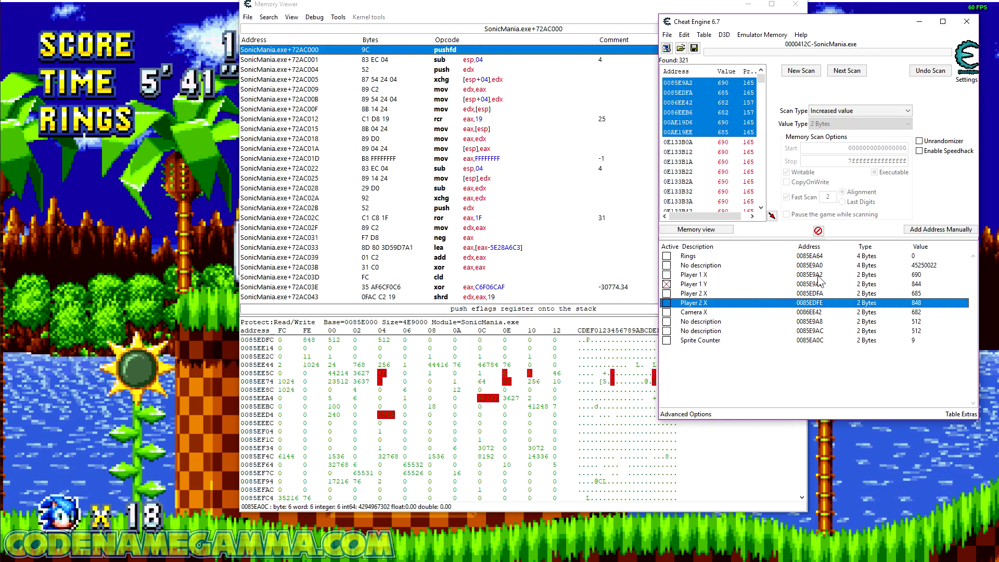
click(818, 277)
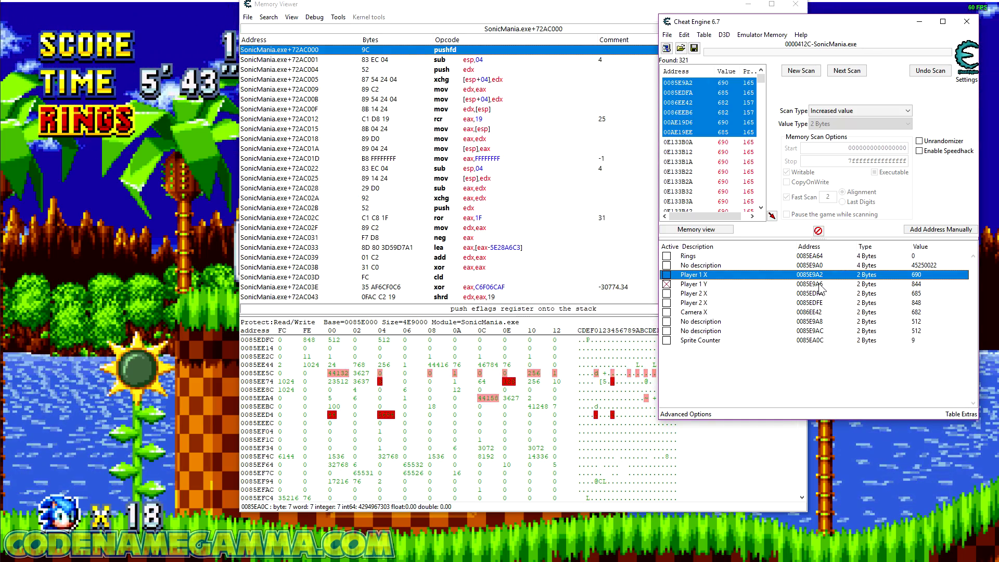
click(819, 284)
click(823, 294)
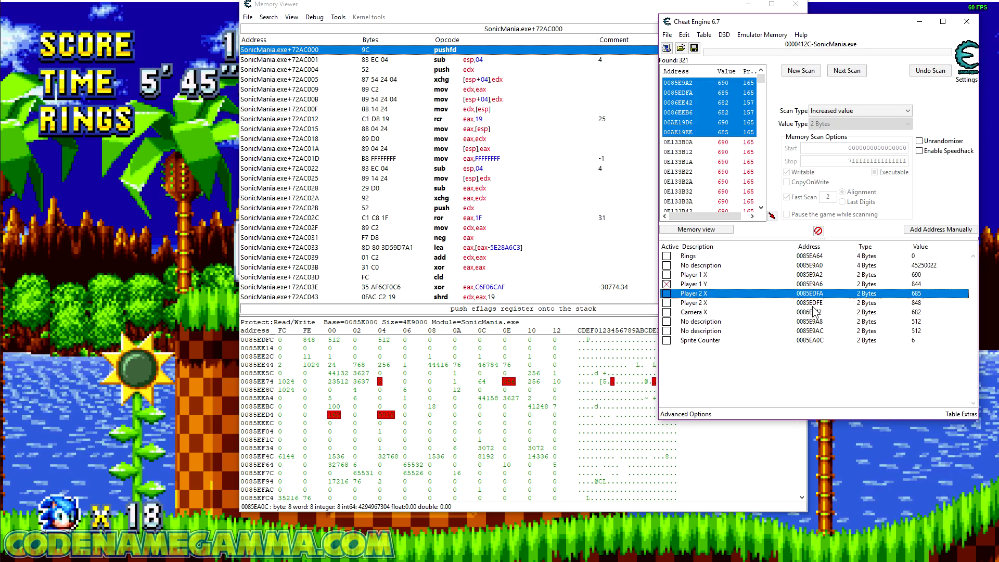
click(716, 303)
double_click(716, 302)
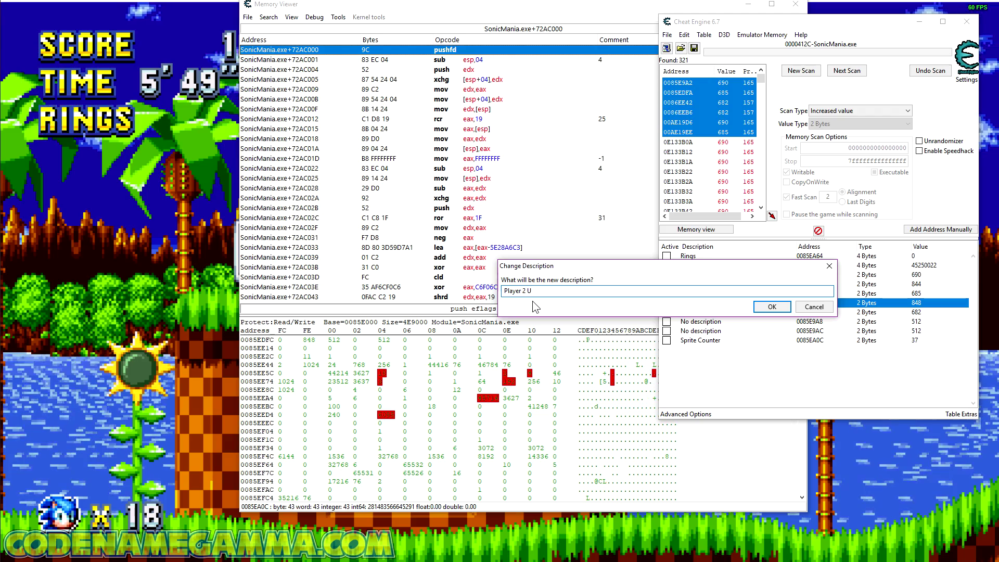
key(BackSpace)
text(Y)
key(Return)
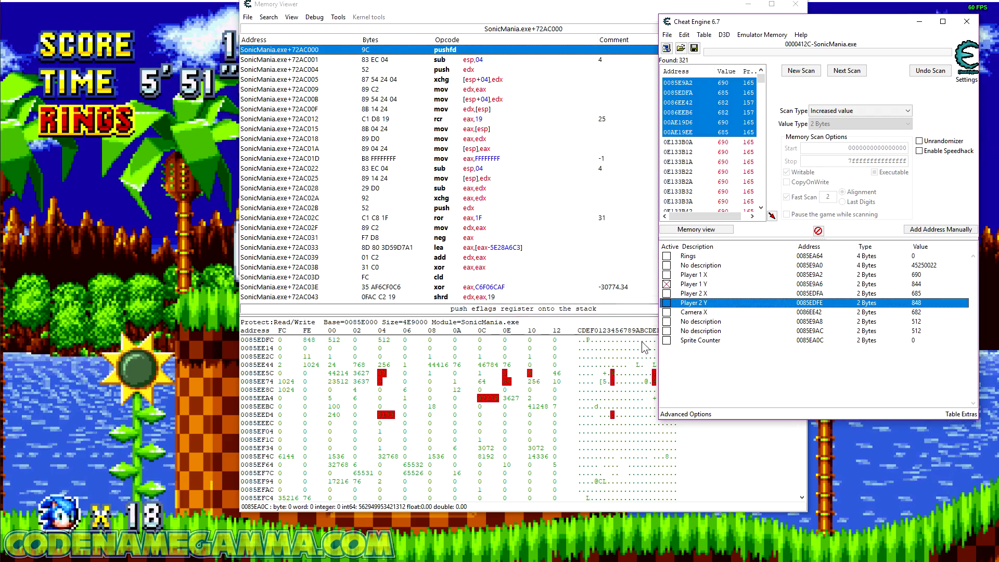
Step: Freeze Player 2 Y instead of Player 1 Y, test it in Sonic Mania by moving Sonic right and left, and unfreeze it
click(666, 285)
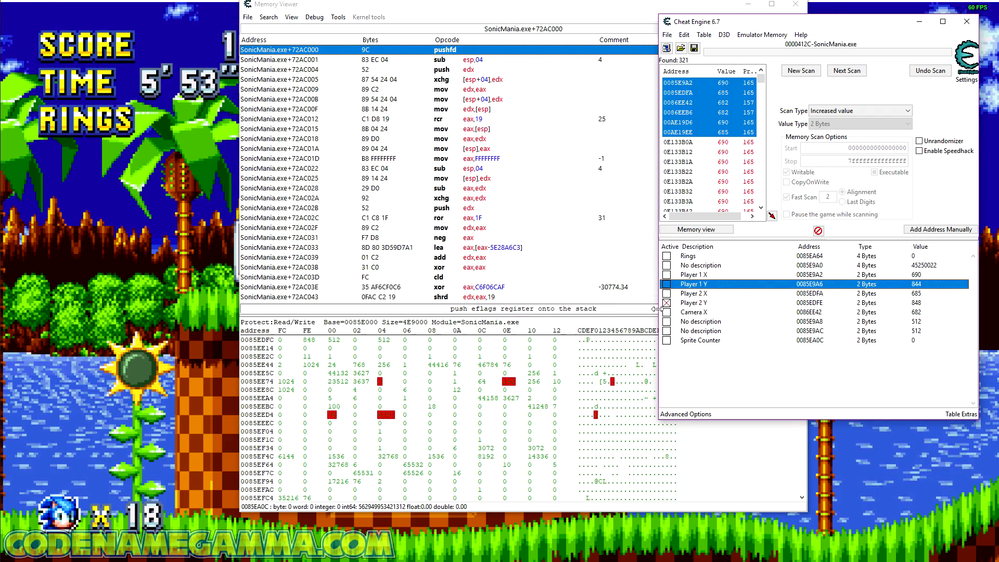
click(913, 482)
key(Right)
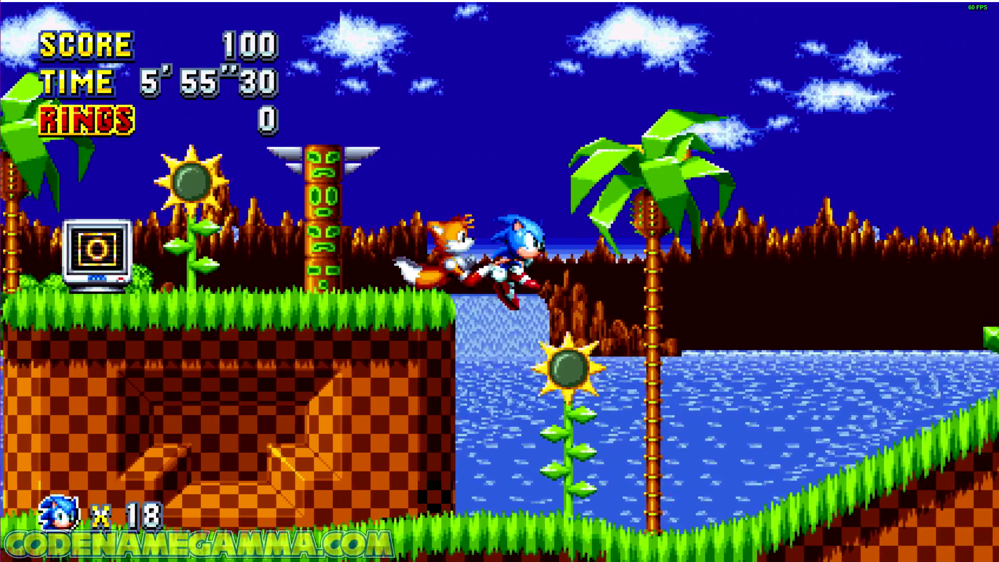
key(Left)
key(Left)
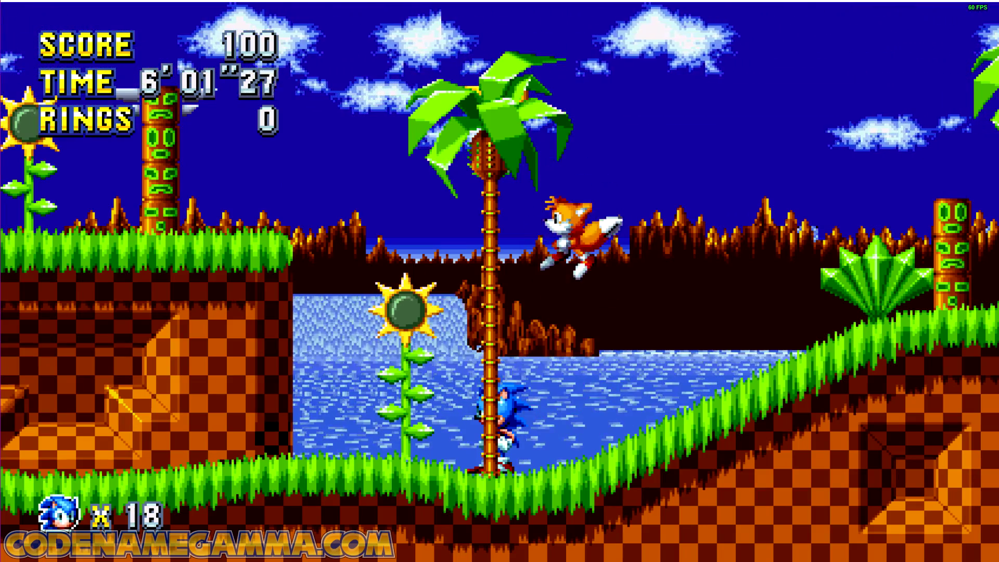
key(alt+Tab)
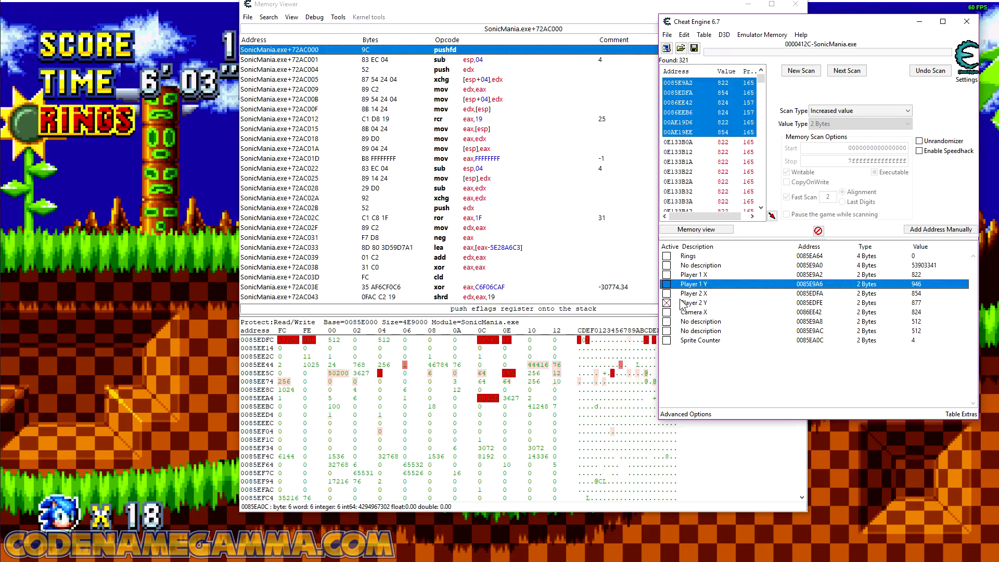
click(670, 306)
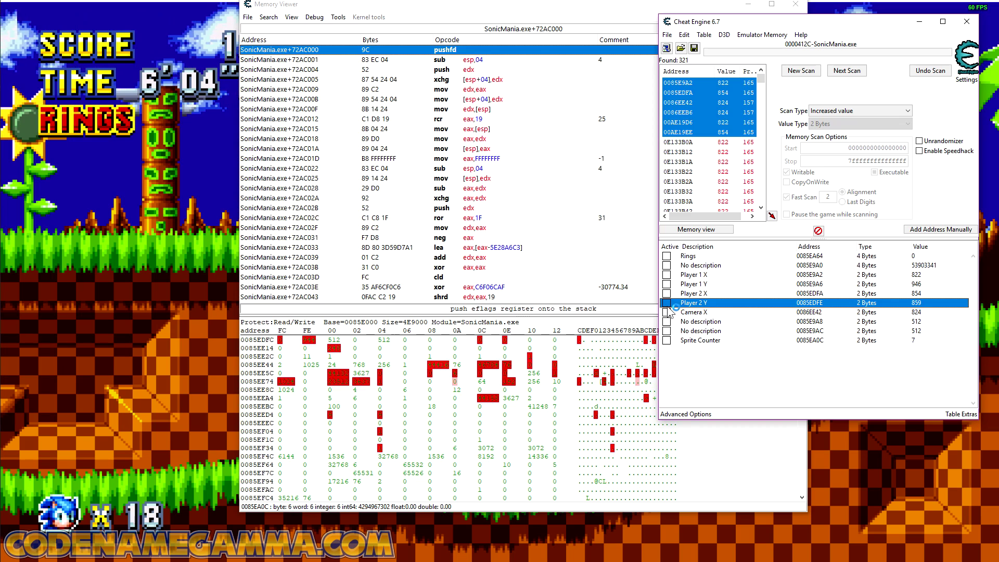
Step: Browse the memory region of Camera X
right_click(713, 315)
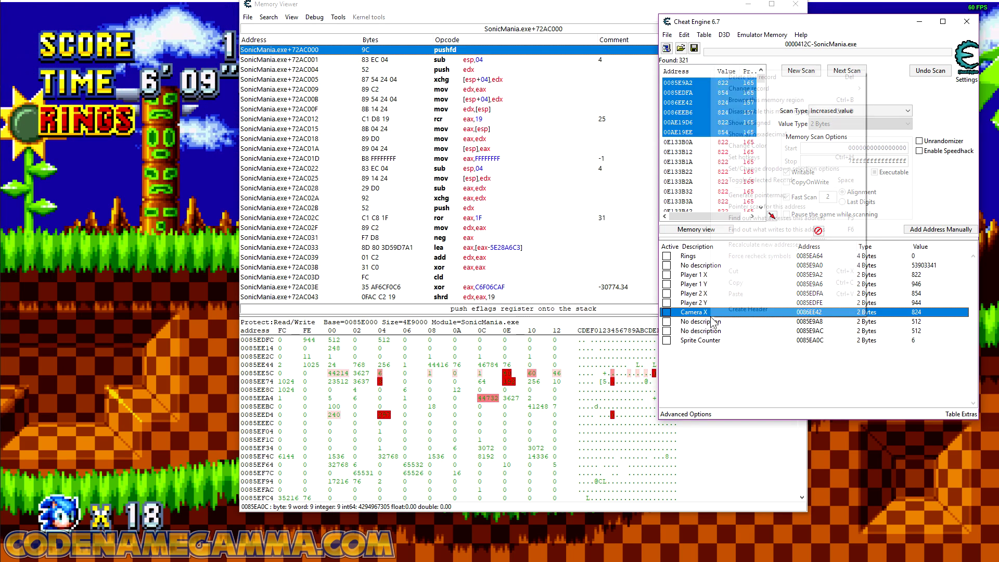
click(784, 101)
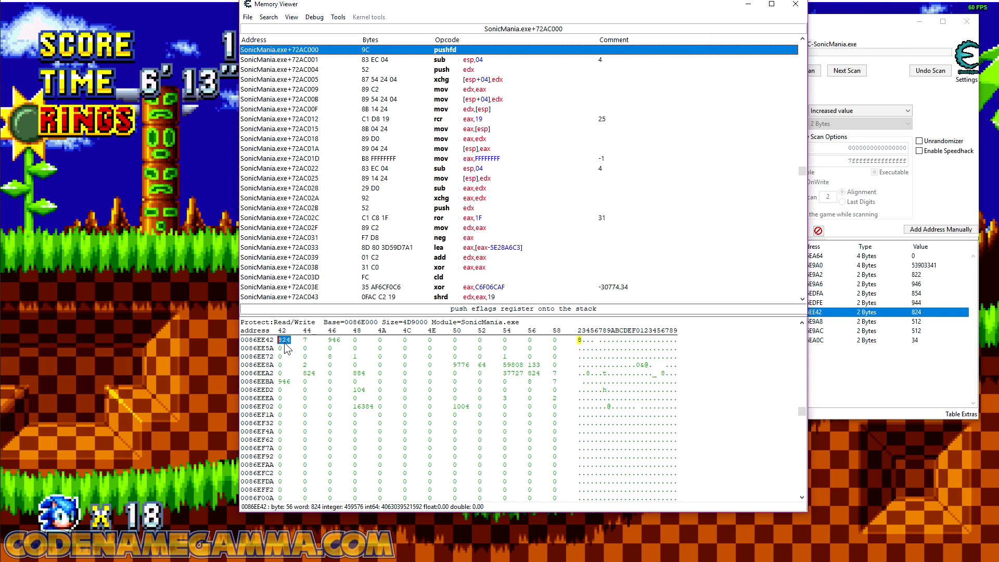
Step: Add address 0086EE46 from the memory view to the address list as a 2-byte entry, and freeze it at a value of 1
click(336, 339)
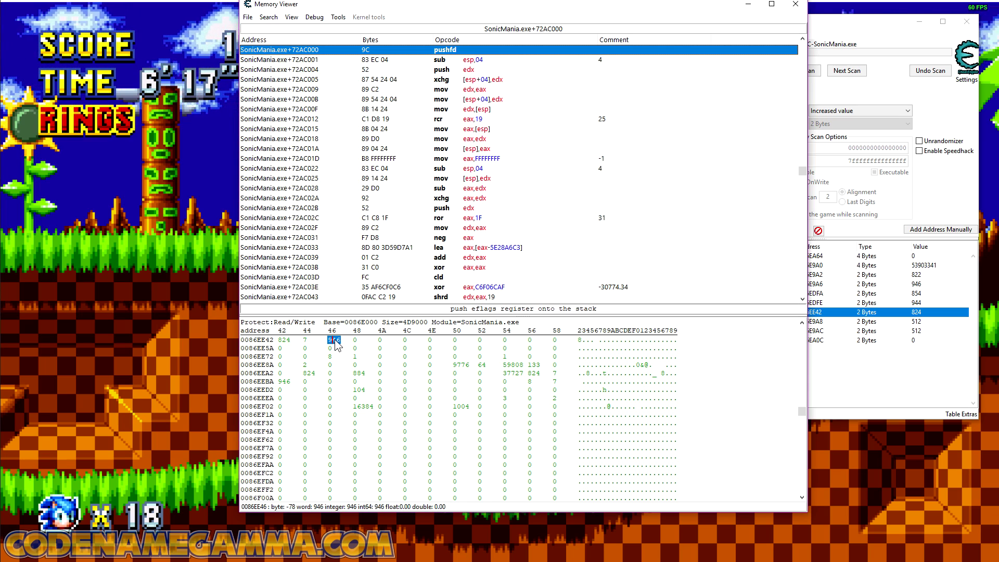
right_click(338, 344)
click(438, 521)
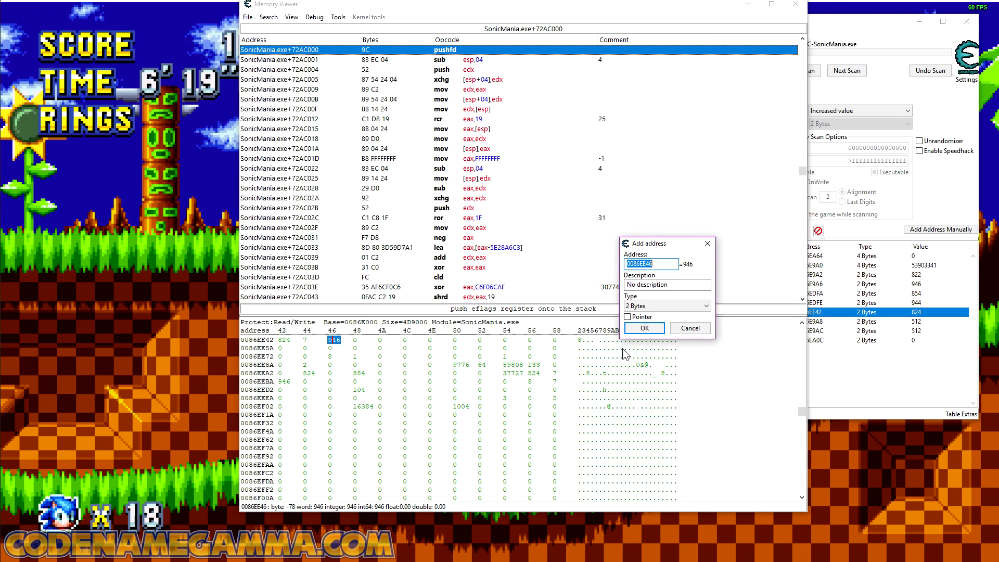
click(643, 329)
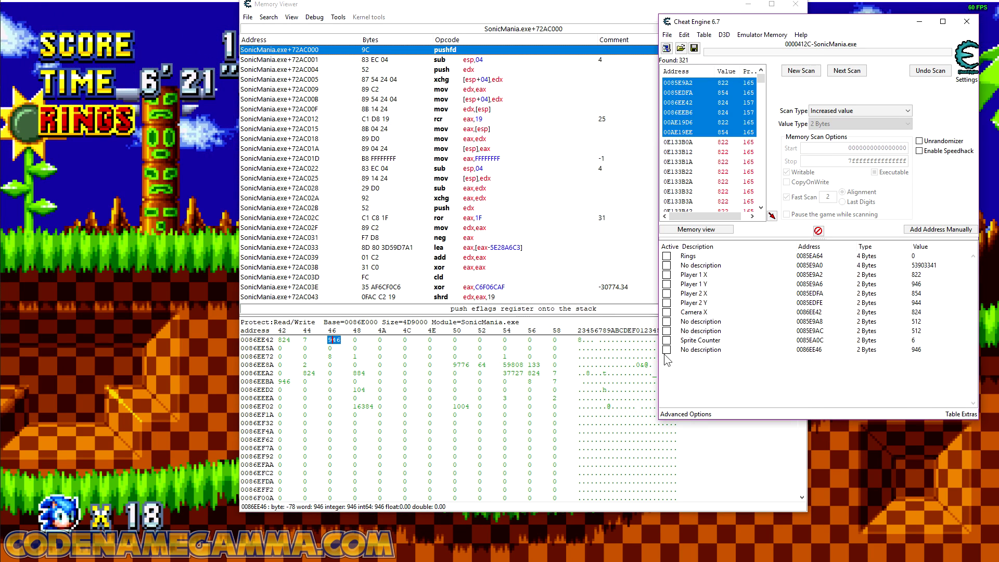
double_click(923, 349)
text(1)
key(Return)
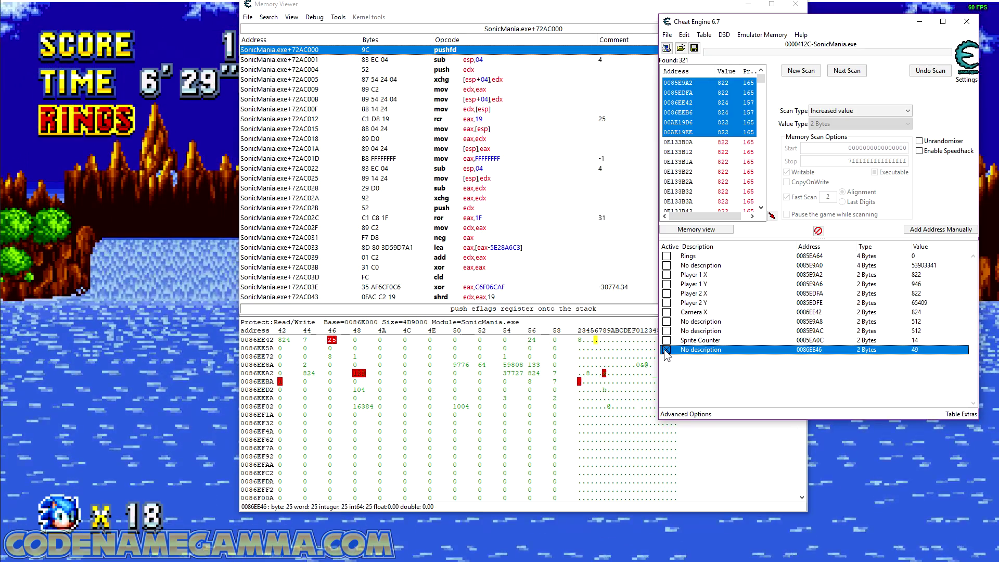
Step: Move the new entry for 0086EE46 directly below Camera X and set its description to "Camera Y"
drag(692, 348, 704, 323)
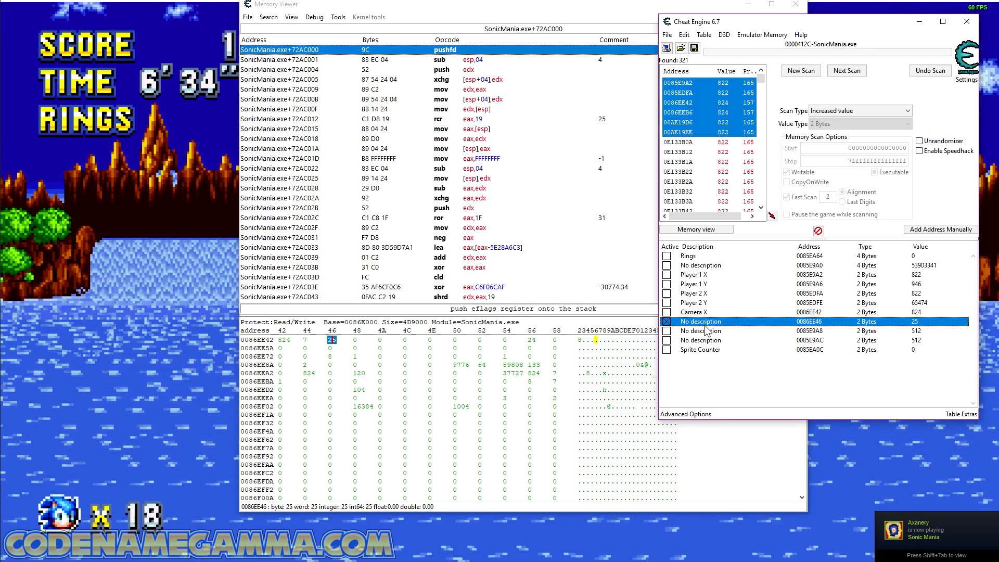
double_click(701, 322)
text(Camera Y)
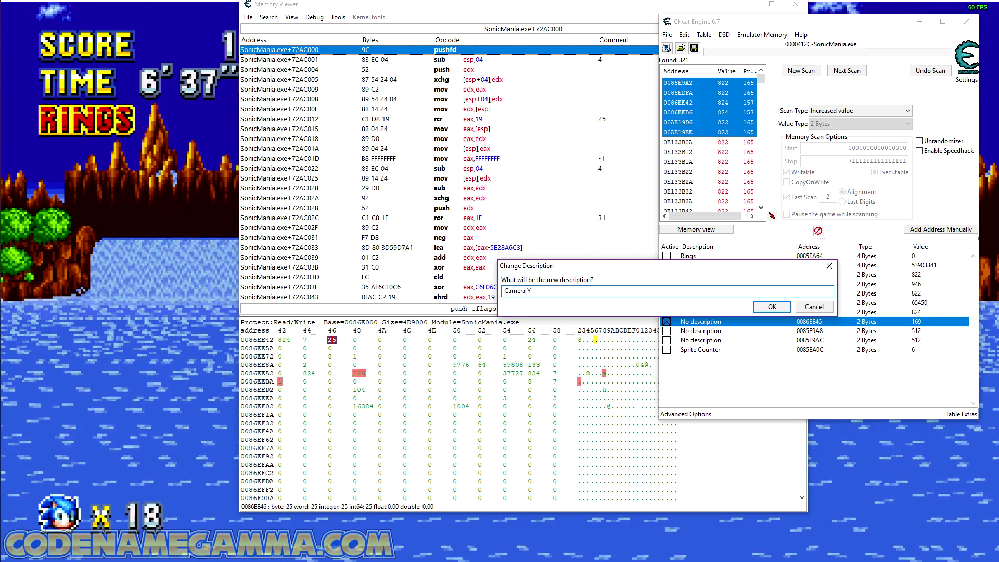
key(Return)
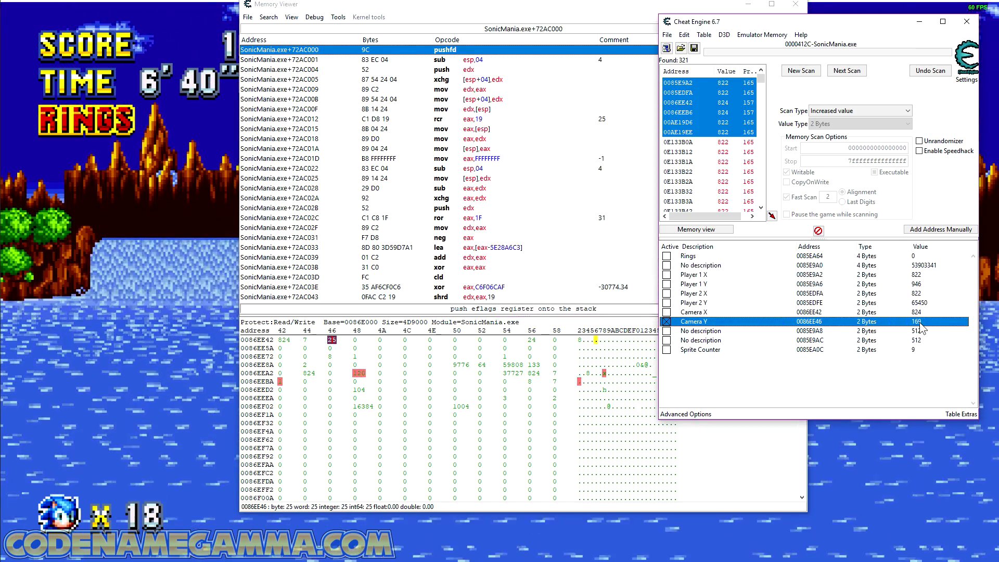
Step: Find out what writes to the Camera Y address, and examine the register values of the mov [esi+04],eax instruction
right_click(885, 324)
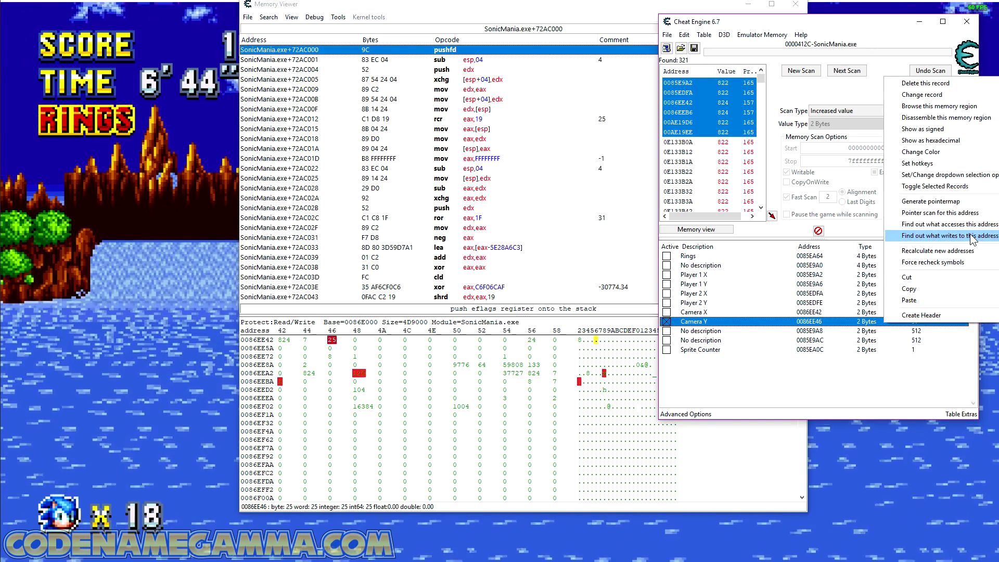
click(961, 237)
click(507, 126)
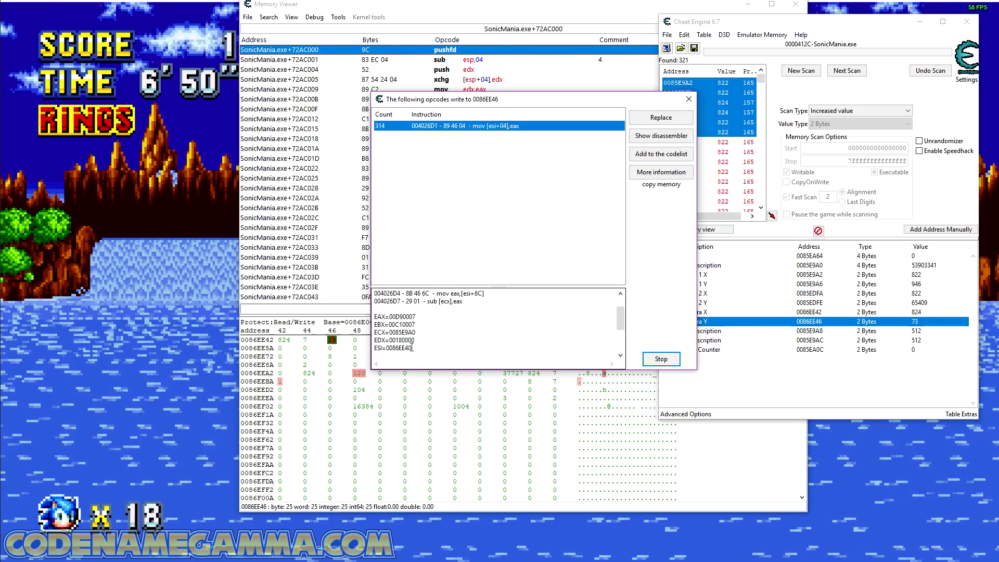
scroll(439, 336, down, 3)
drag(374, 301, 383, 301)
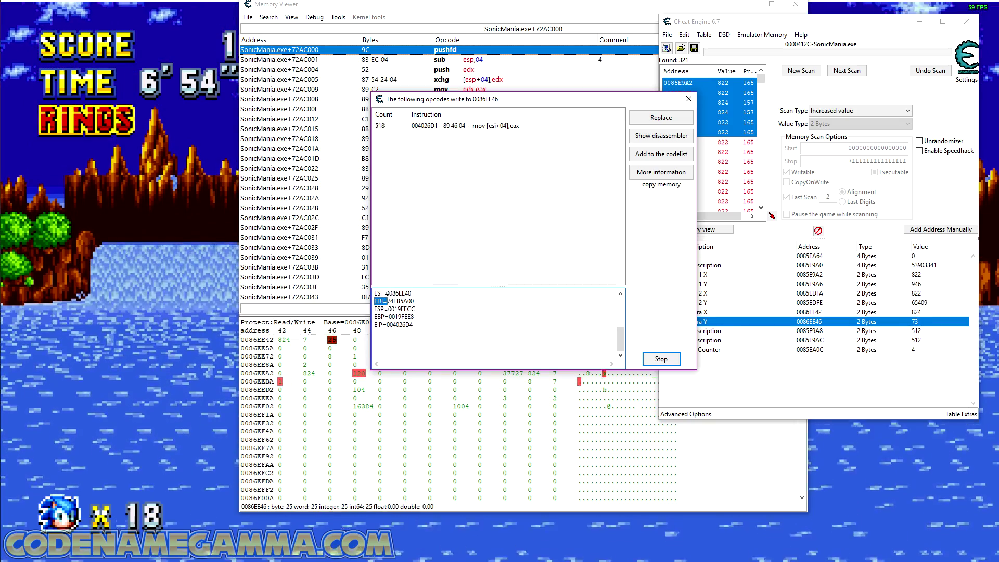
double_click(395, 293)
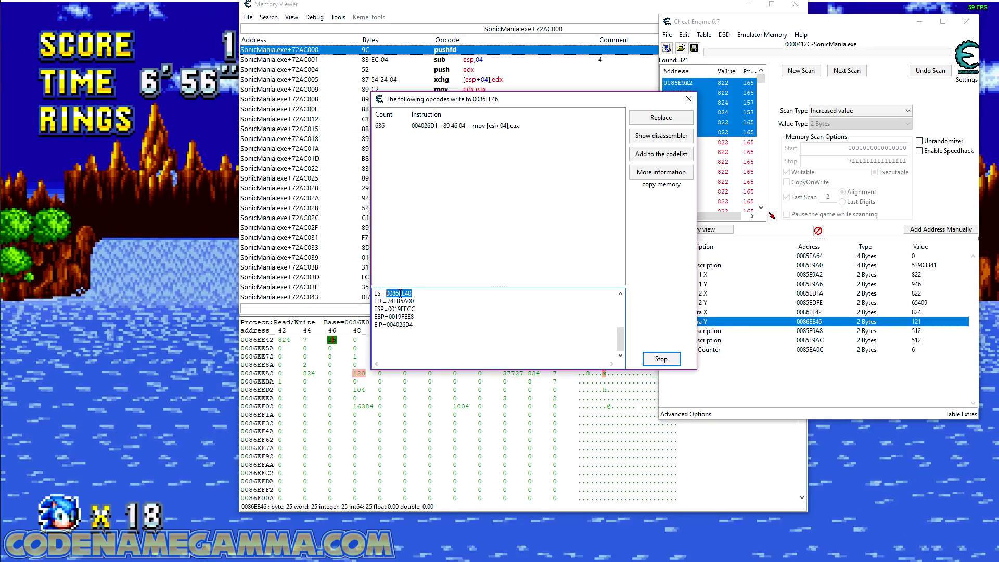
right_click(400, 294)
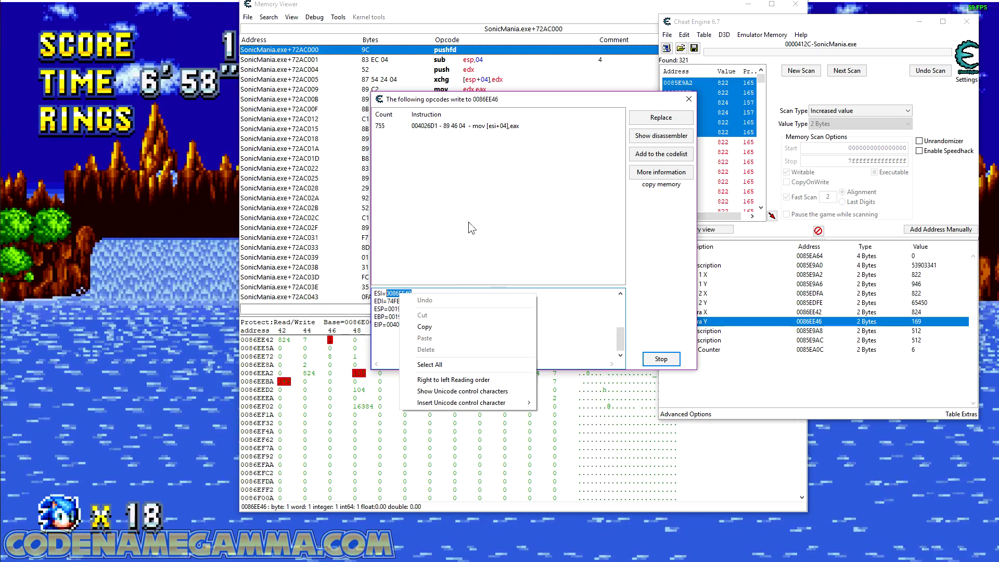
click(526, 162)
Step: Replace the mov [esi+04],eax instruction with code that does nothing, and put away the memory viewer and opcode windows
click(515, 127)
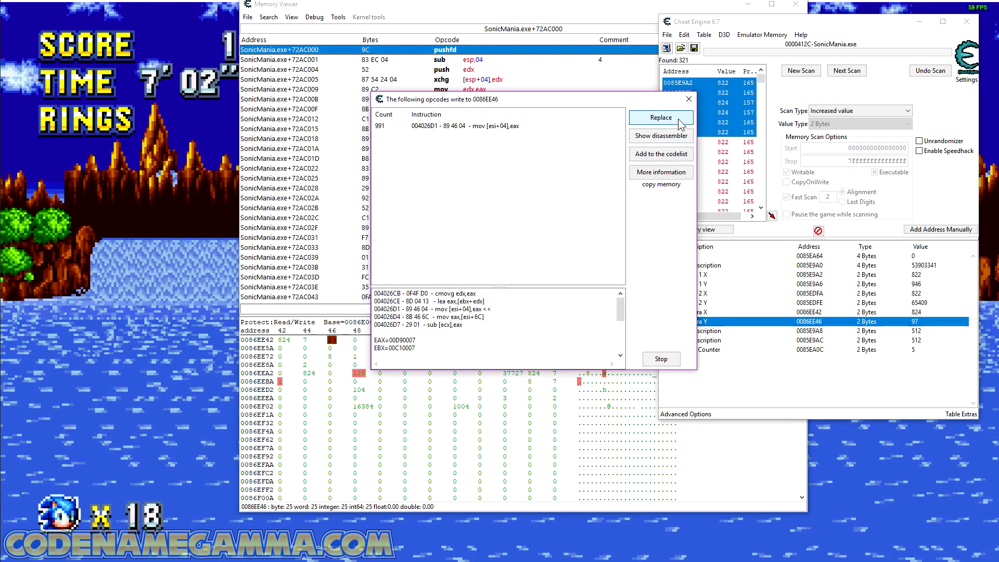
click(679, 118)
key(Return)
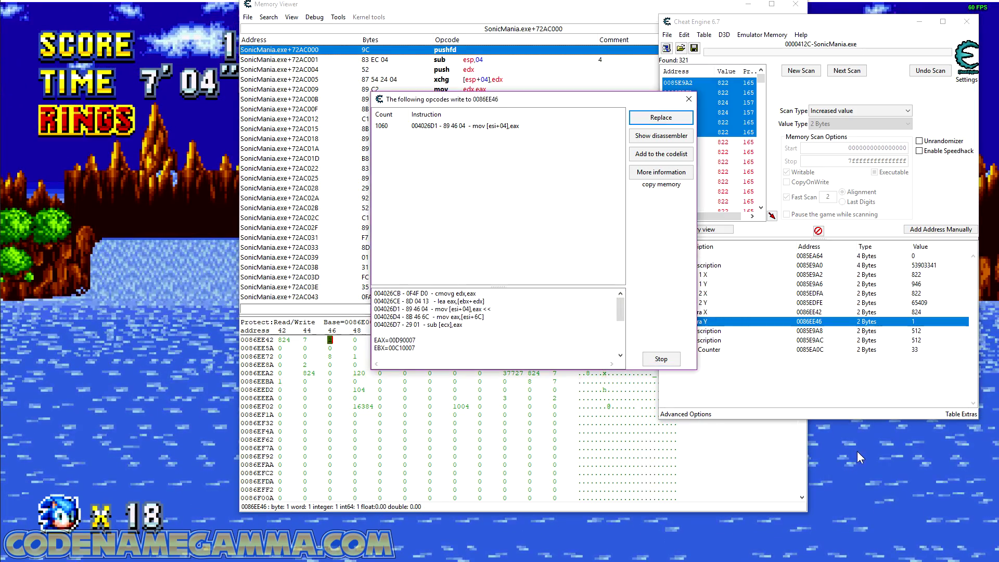
click(634, 50)
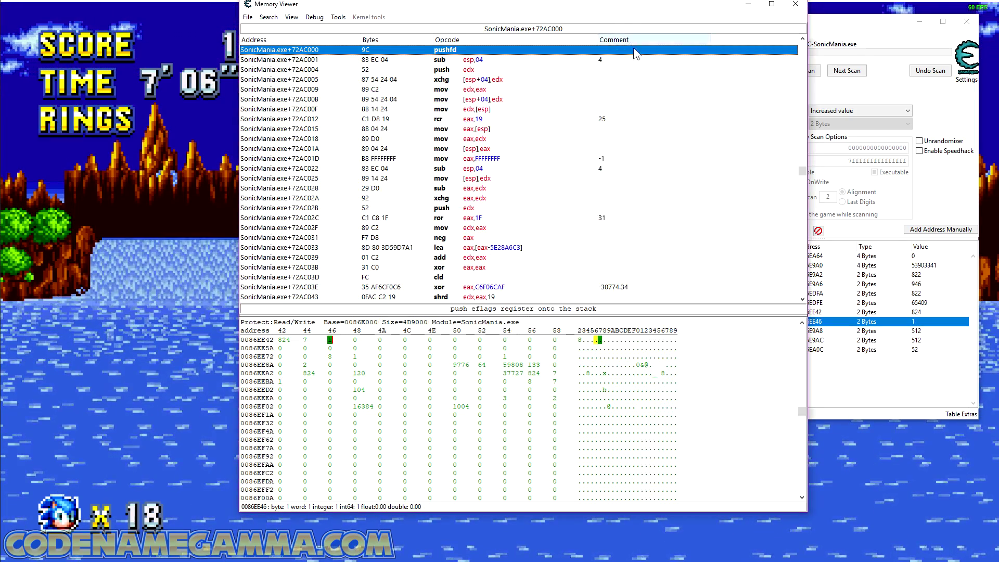
click(748, 6)
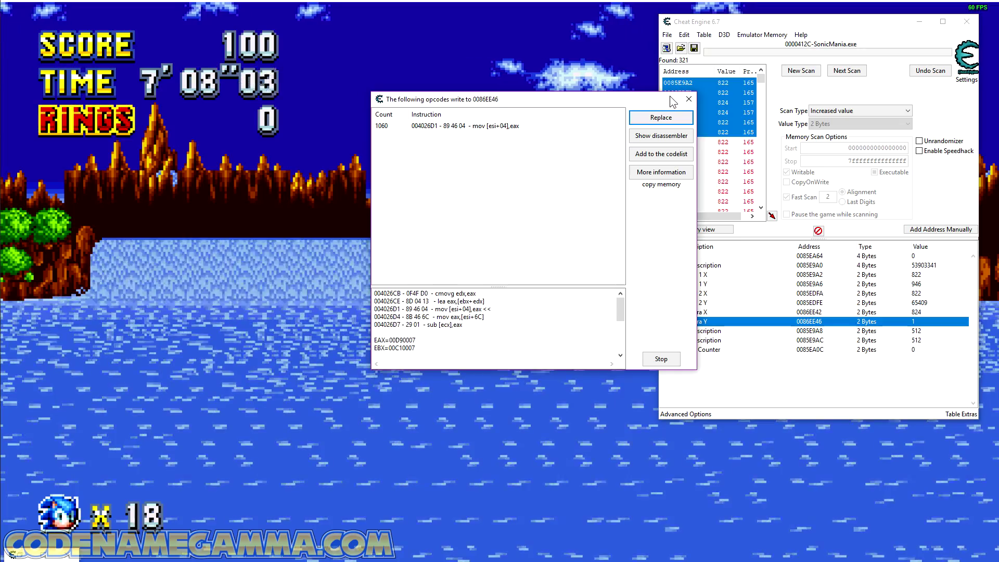
click(688, 99)
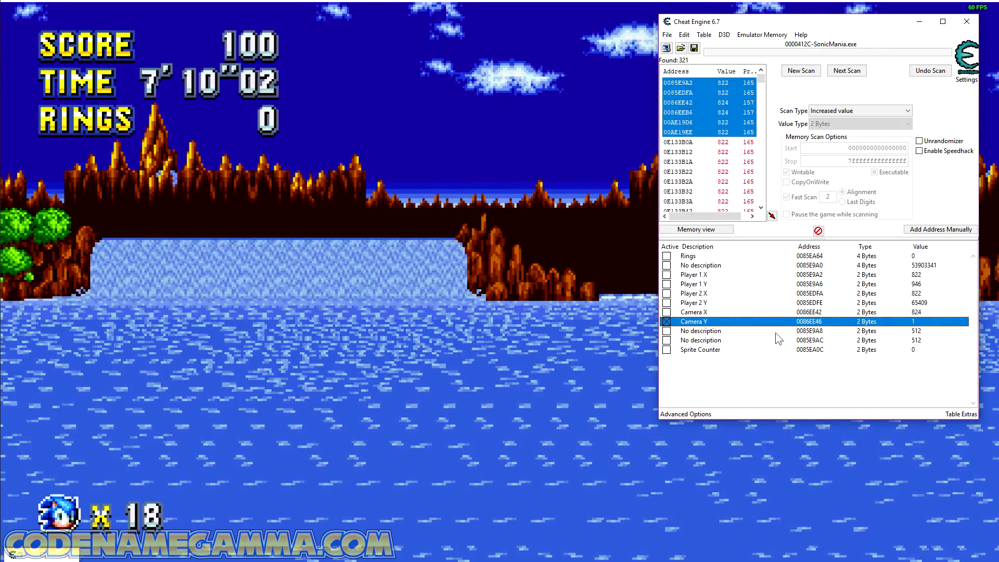
Step: Create a Camera Y hotkey on numeric 9 that decreases the value by 1
right_click(909, 325)
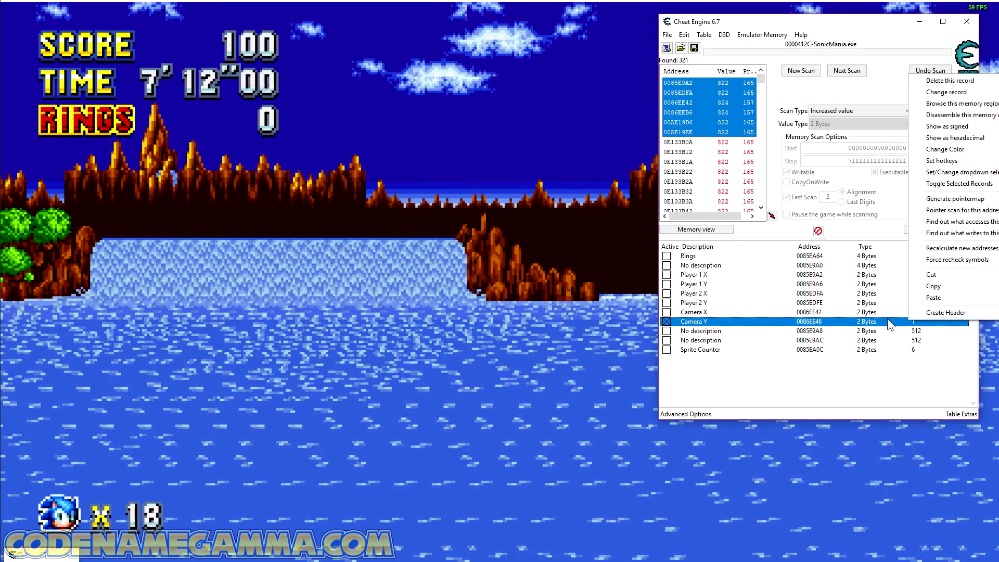
click(957, 160)
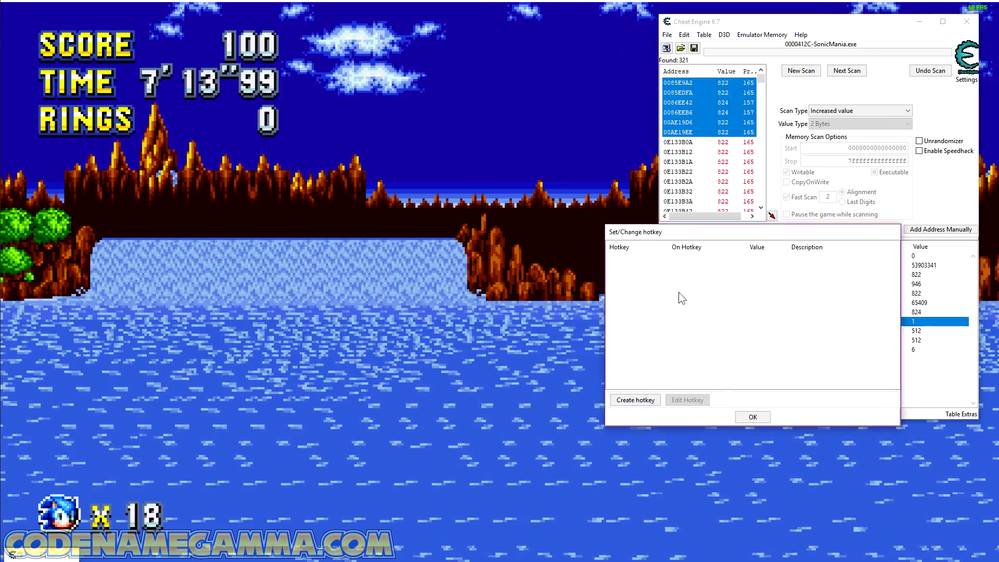
click(636, 400)
key(KP_9)
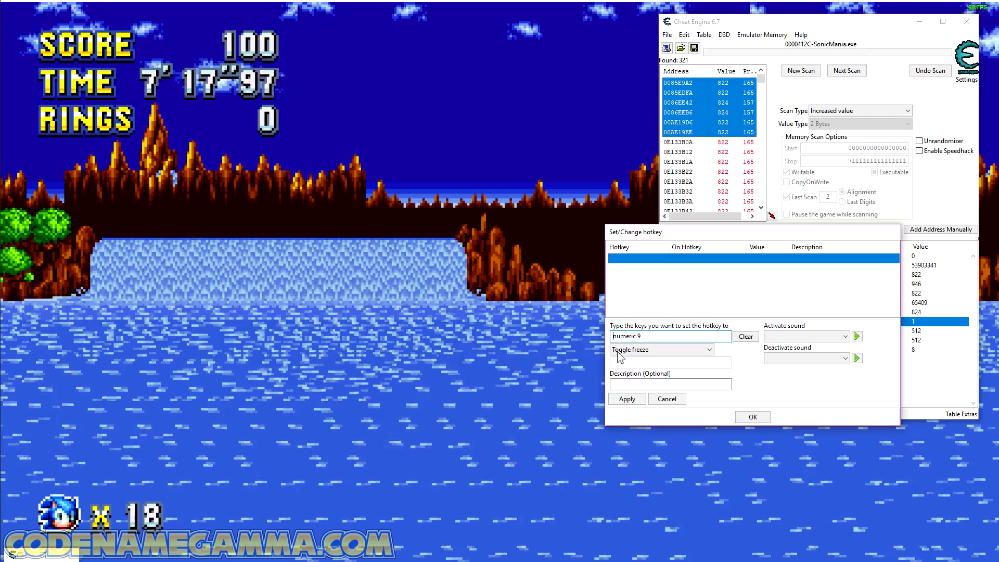
click(660, 350)
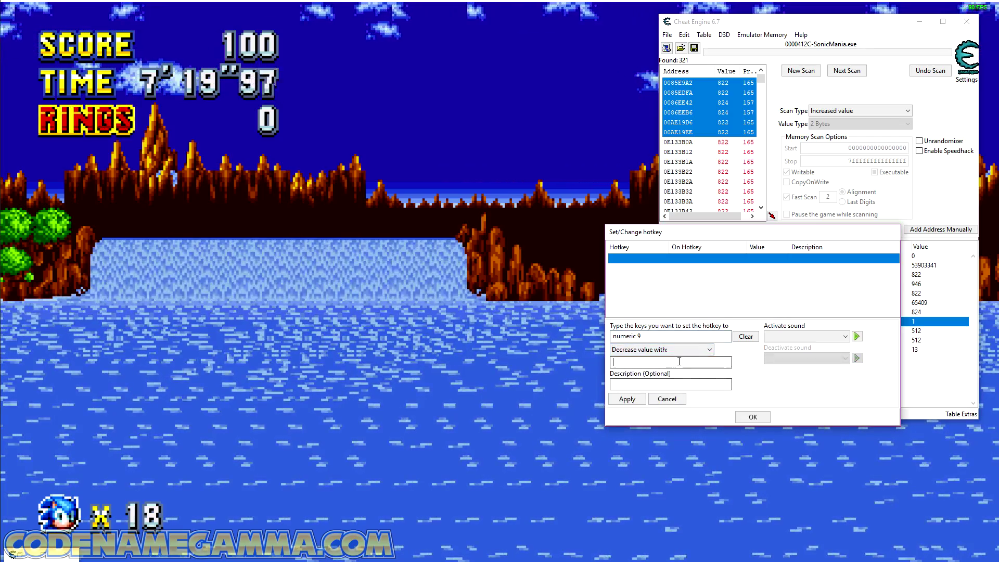
text(1)
click(627, 400)
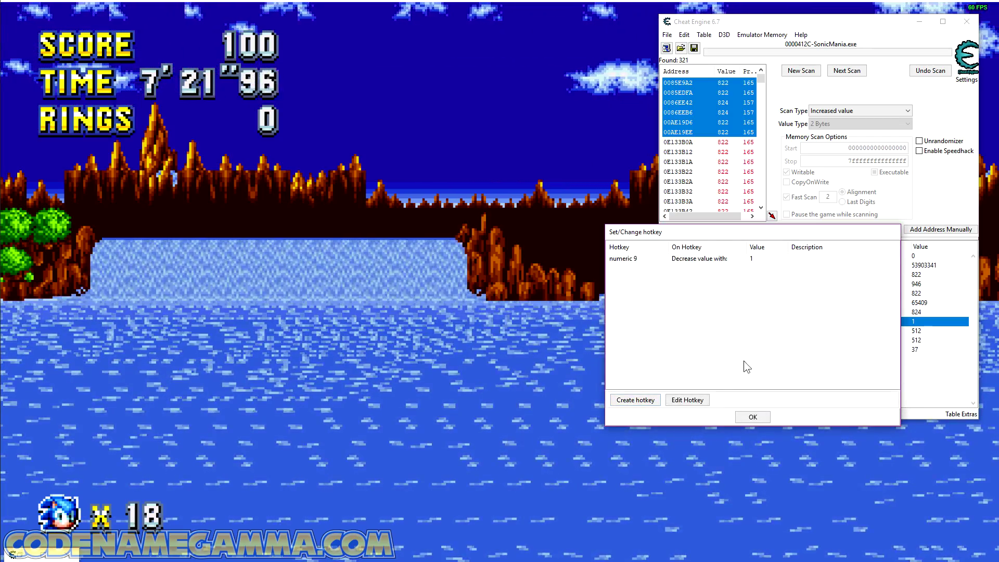
Step: Create a second Camera Y hotkey on numeric 6 that increases the value by 1, and accept the hotkeys
click(640, 401)
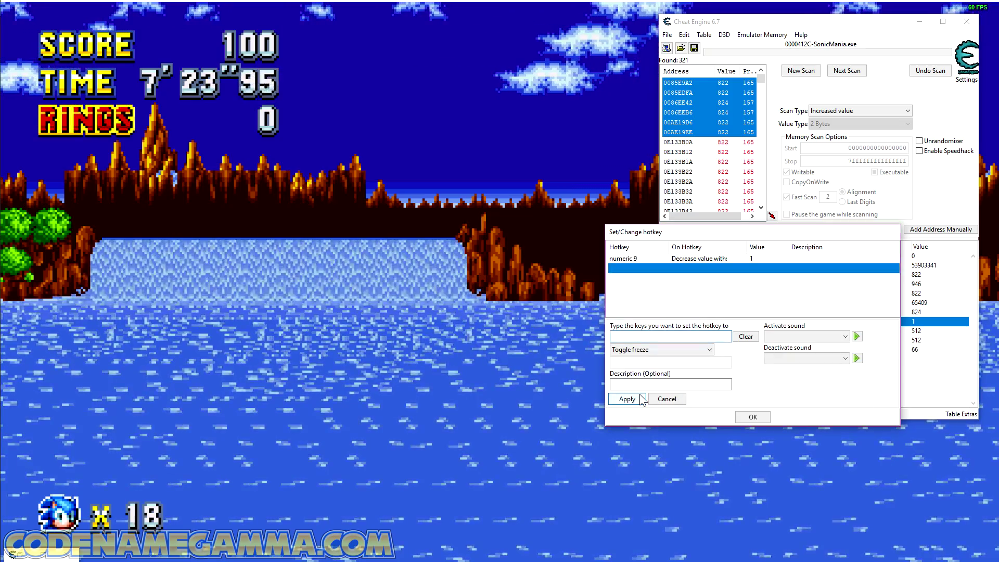
key(KP_6)
click(679, 351)
click(633, 412)
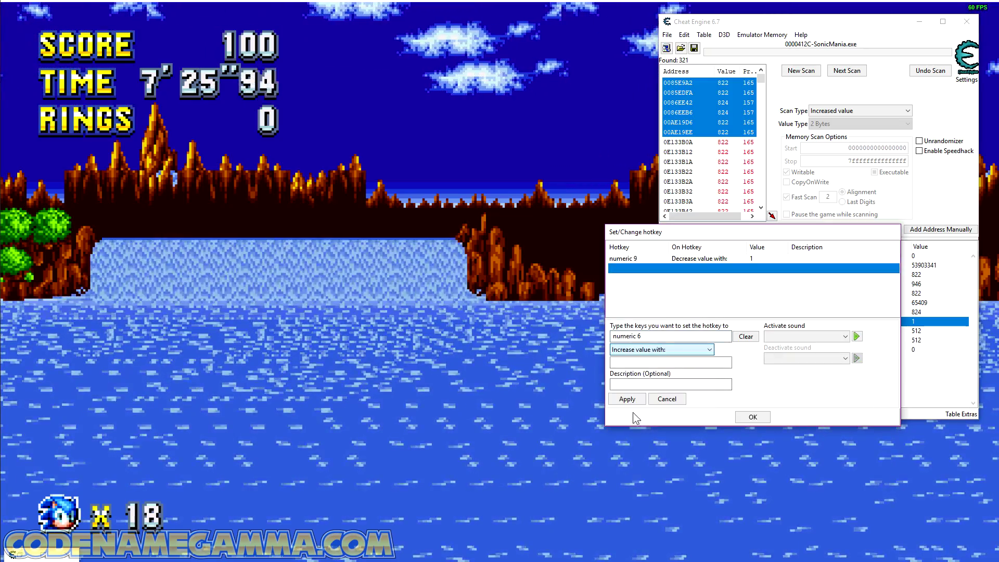
click(620, 401)
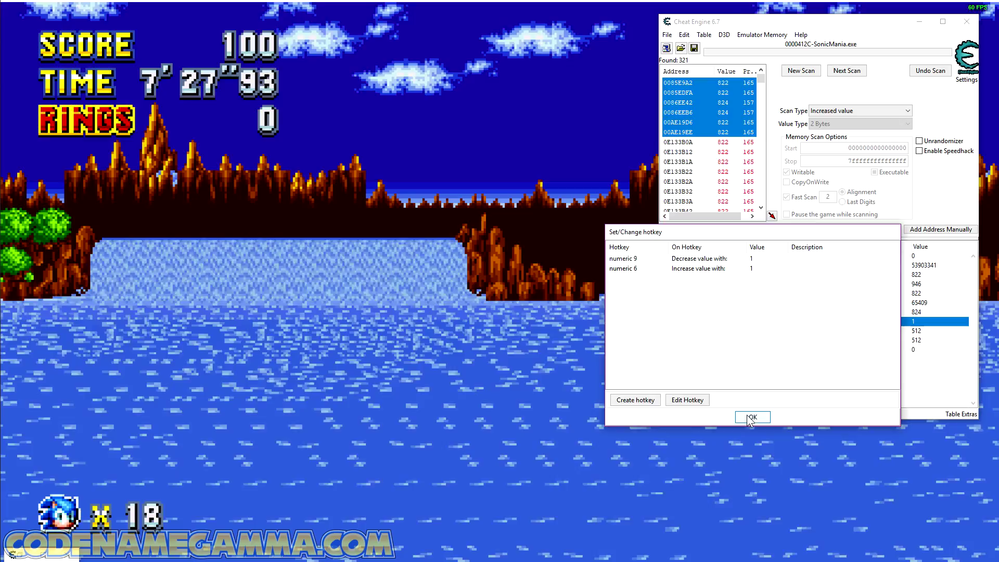
click(749, 418)
Step: Test the Camera Y hotkeys in Sonic Mania by lowering the camera to the players, and return to Cheat Engine
click(562, 413)
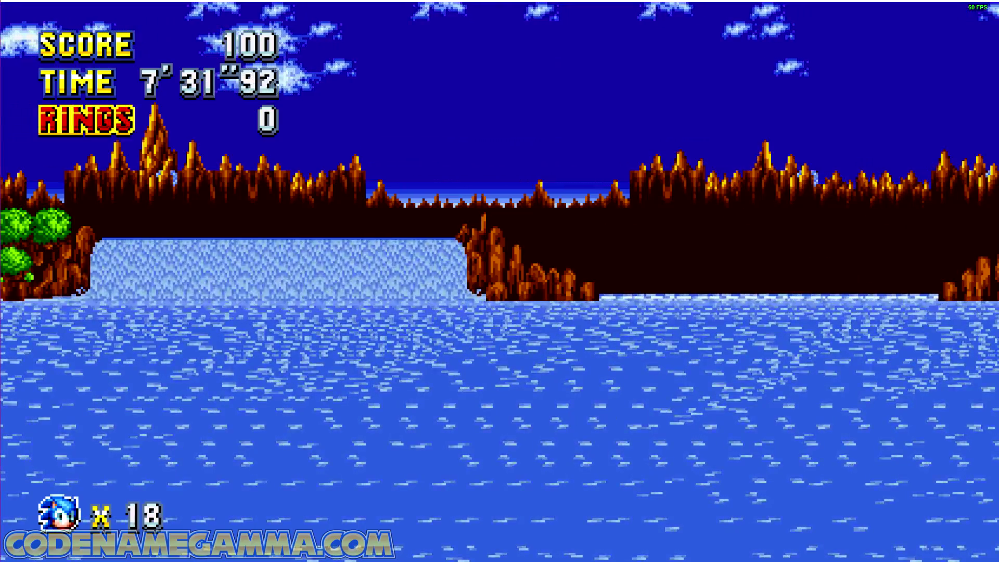
key(KP_8)
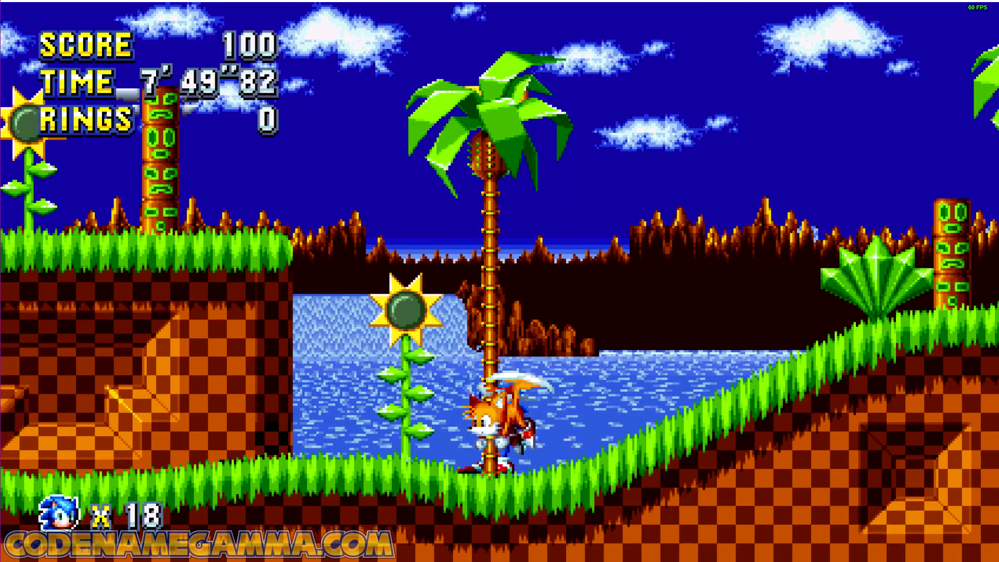
key(alt+Tab)
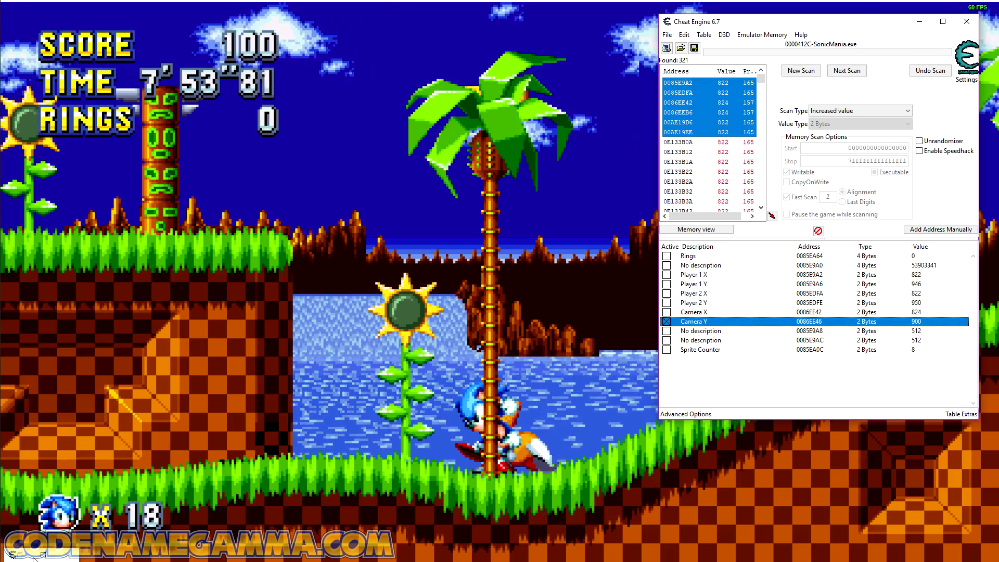
Step: Restore the original code of the mov [esi+04],eax instruction in the code list
key(ctrl+b)
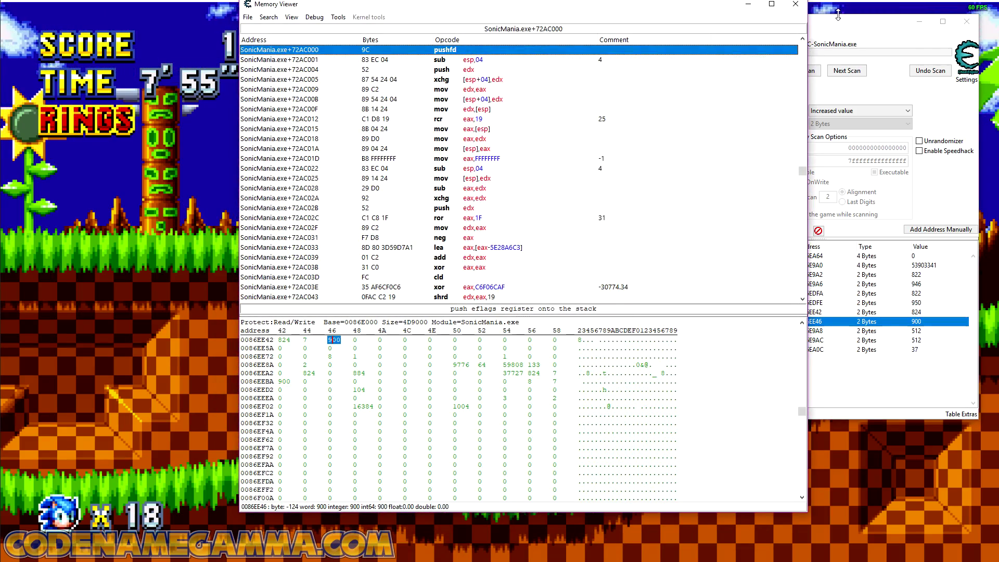
key(Escape)
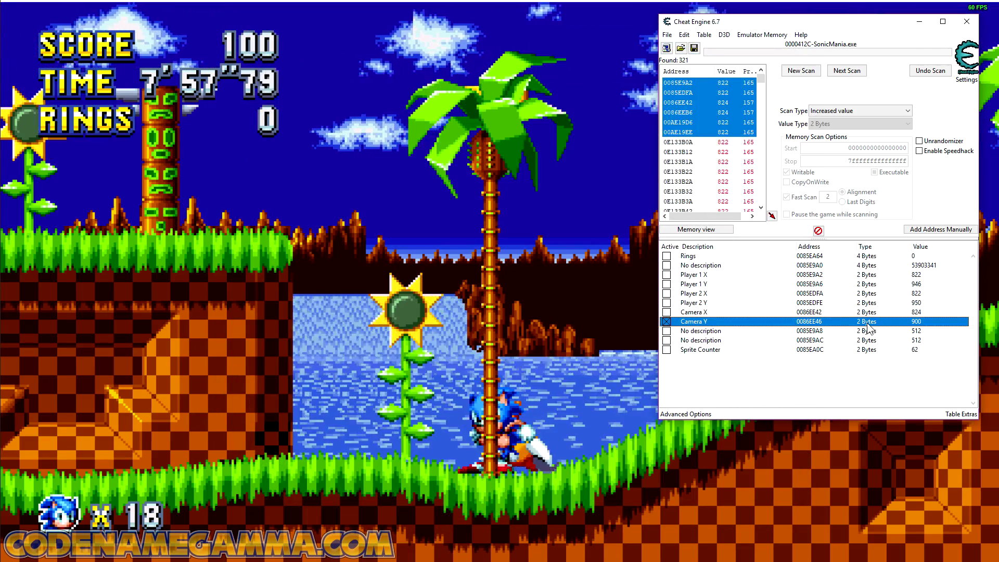
click(687, 414)
right_click(446, 419)
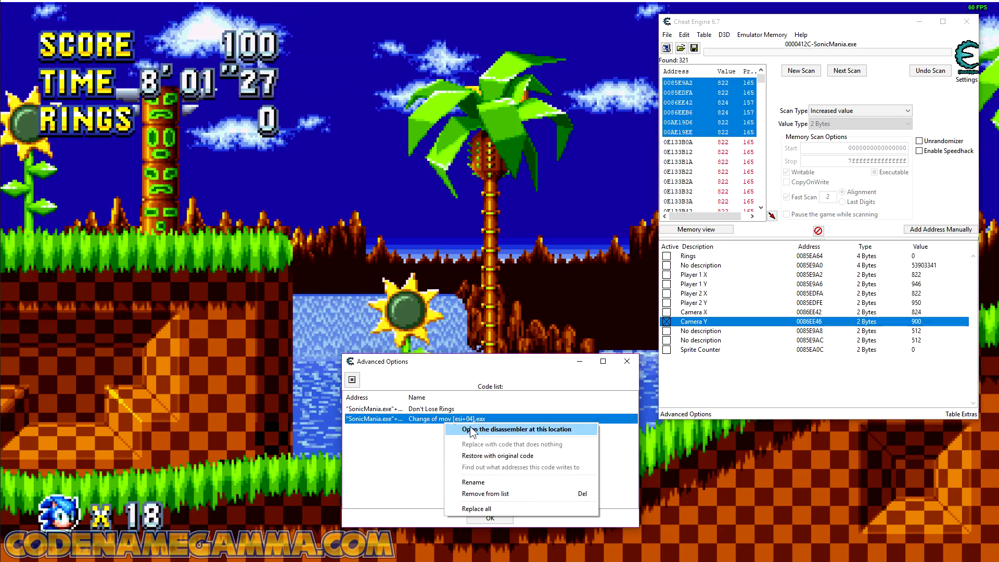
click(516, 457)
Step: Test whether the camera follows Sonic in Sonic Mania by jumping and running right, and return to Cheat Engine
click(495, 283)
key(a)
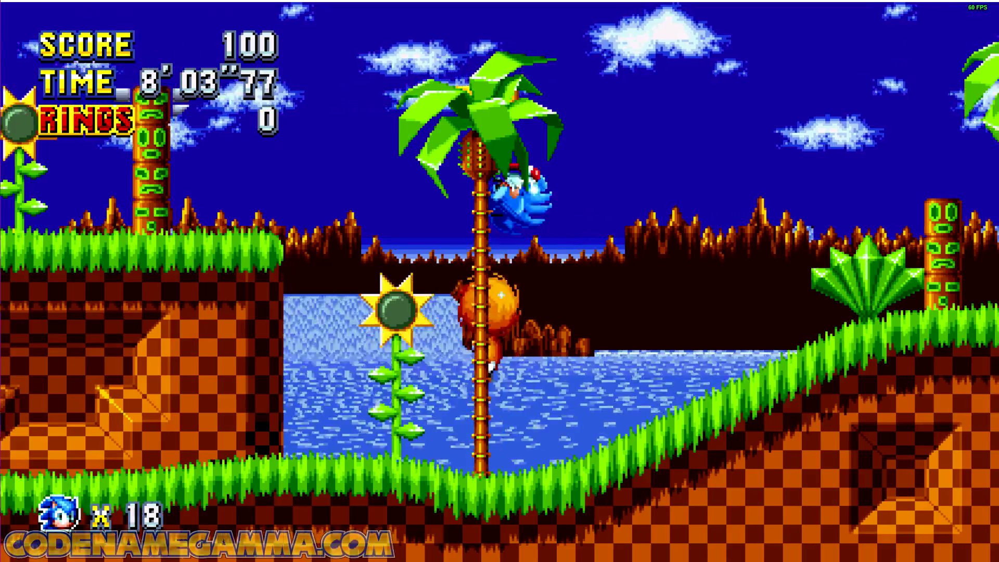
key(Right)
key(a)
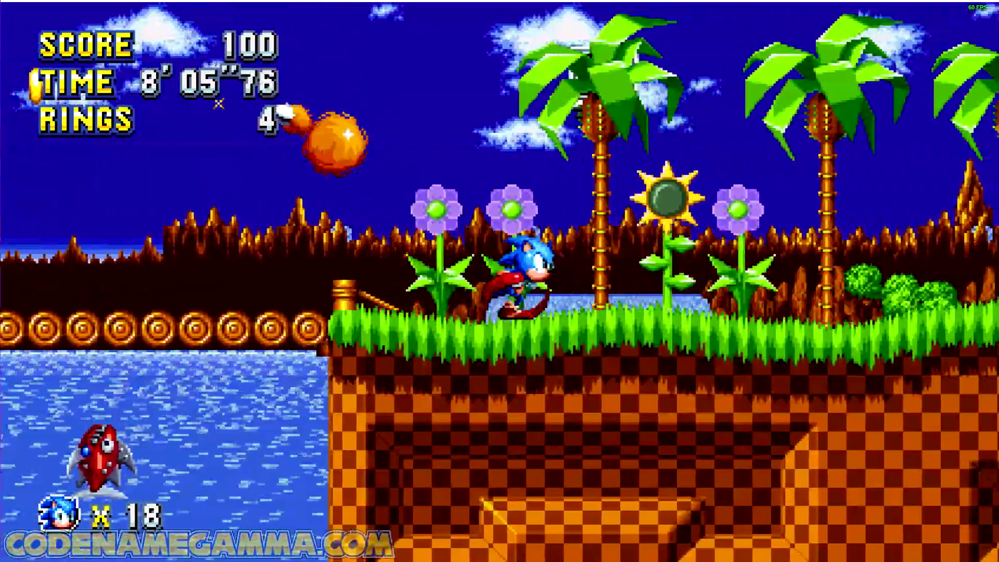
key(alt+Tab)
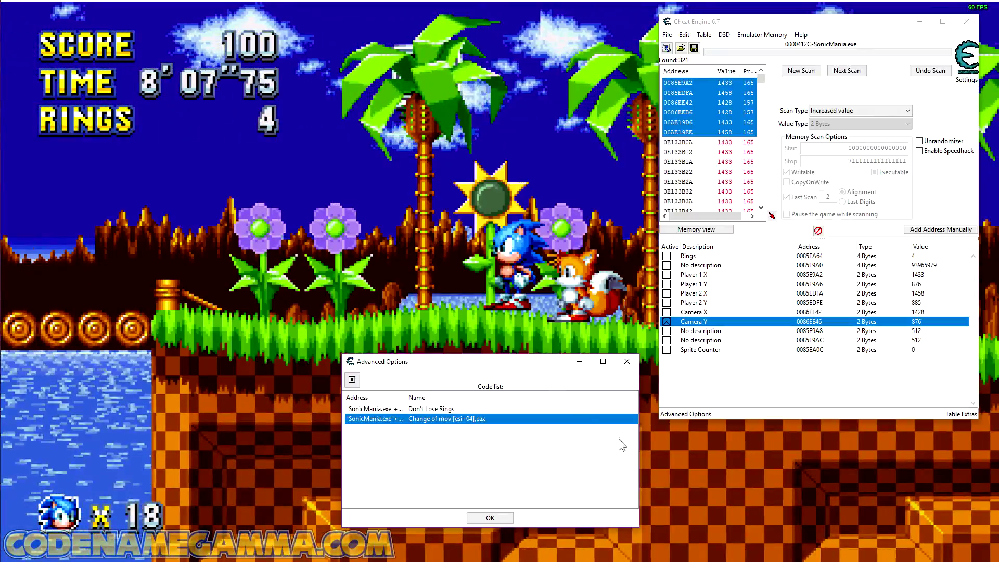
Step: Unfreeze Camera Y and review its assigned hotkeys
click(575, 298)
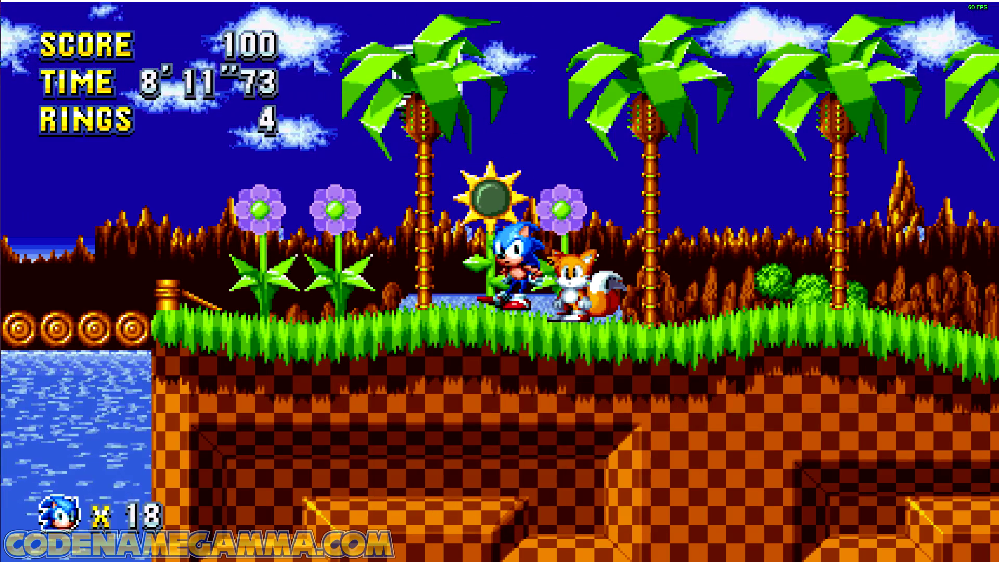
key(alt+Tab)
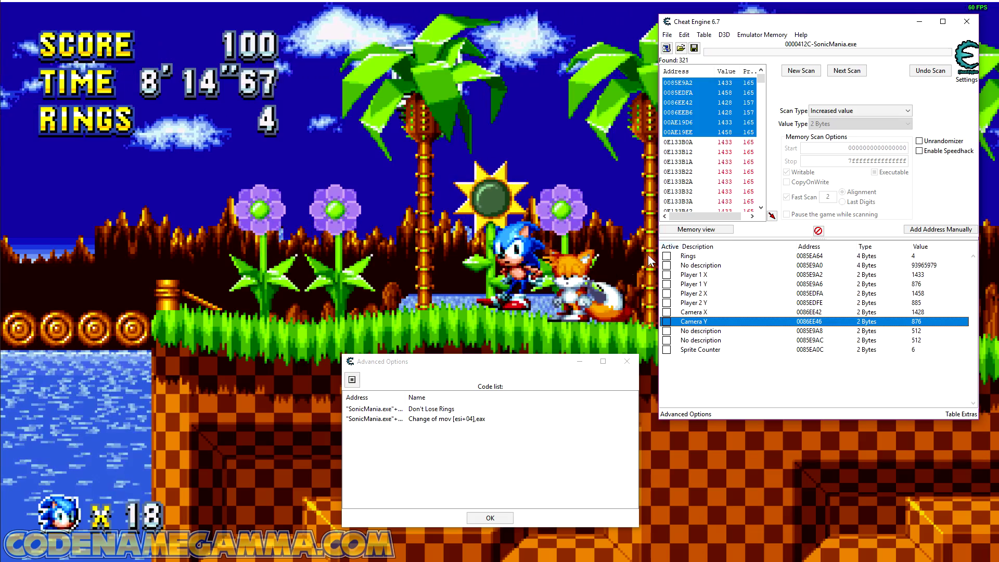
right_click(702, 321)
click(744, 325)
click(751, 415)
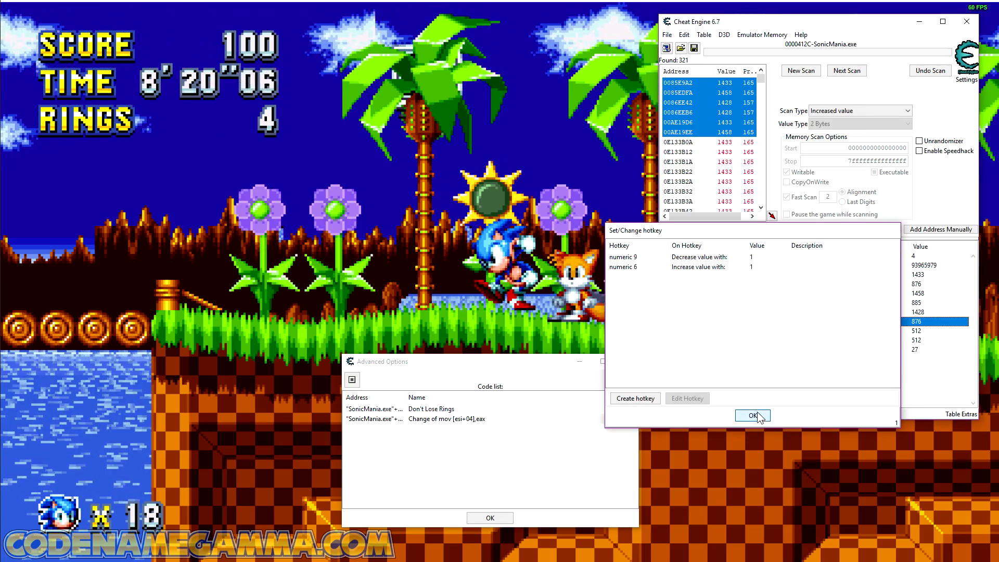